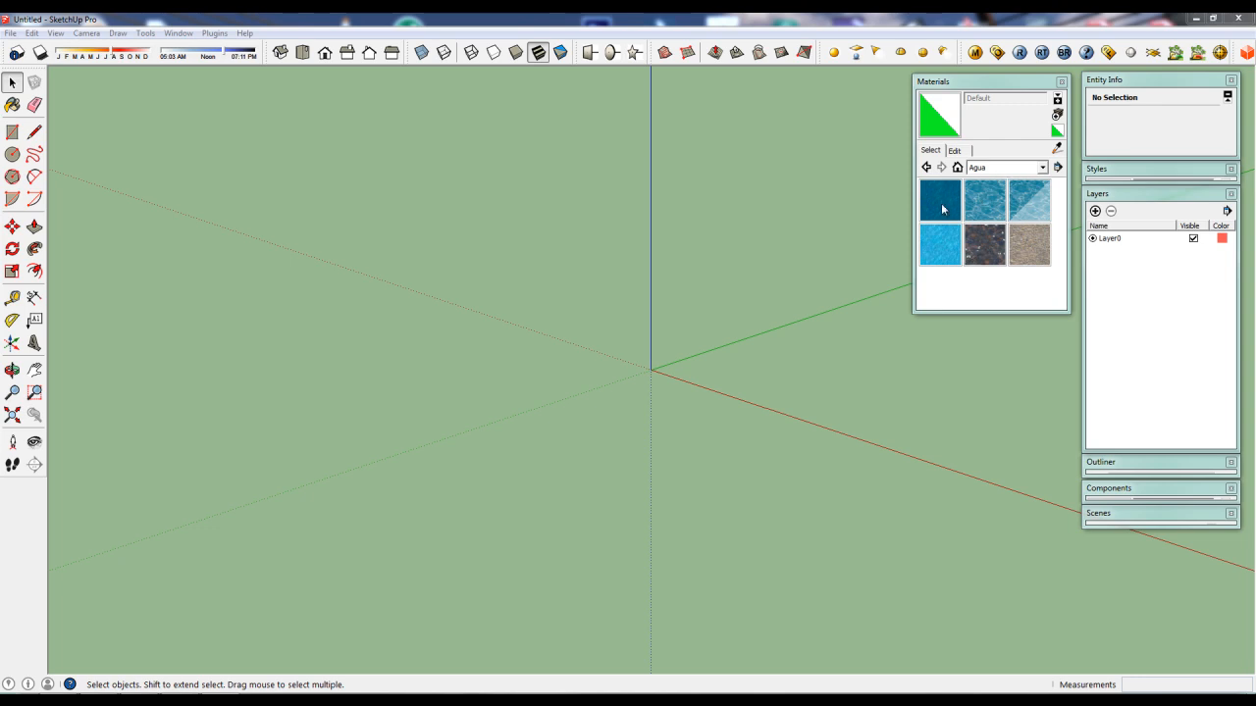
Browse the Alambres and Ceramicos material collections
click(1017, 168)
click(993, 191)
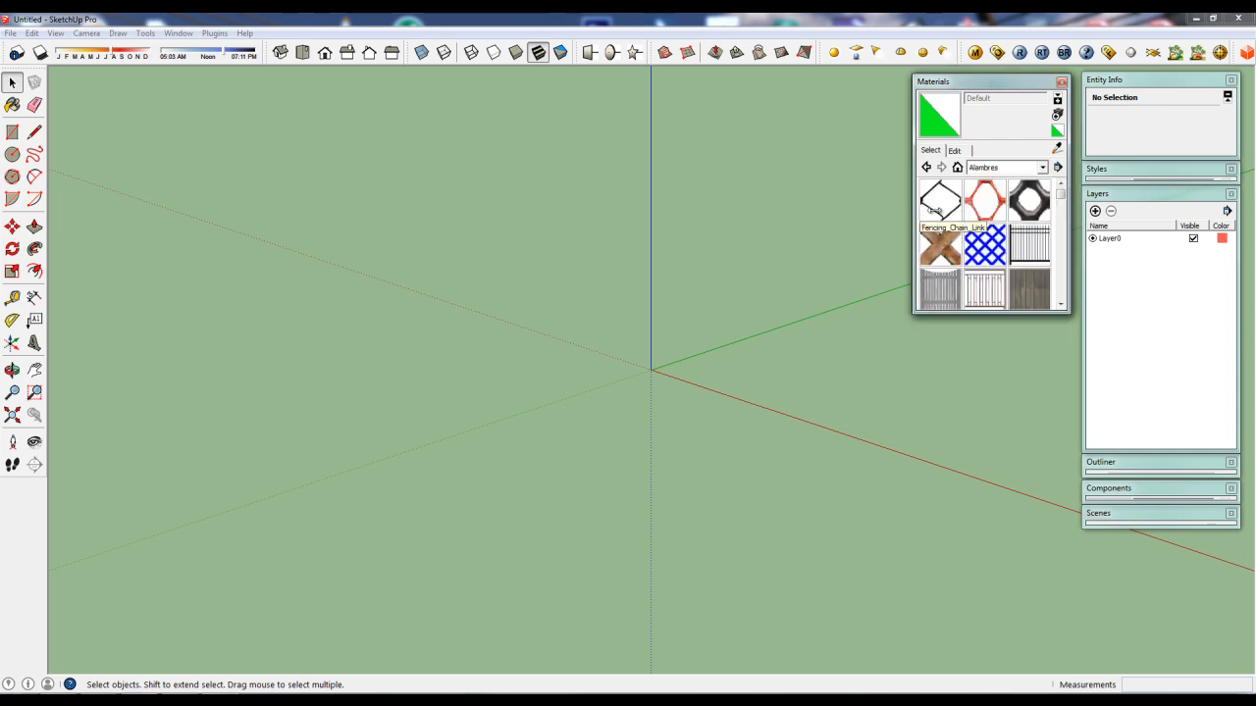
click(1020, 167)
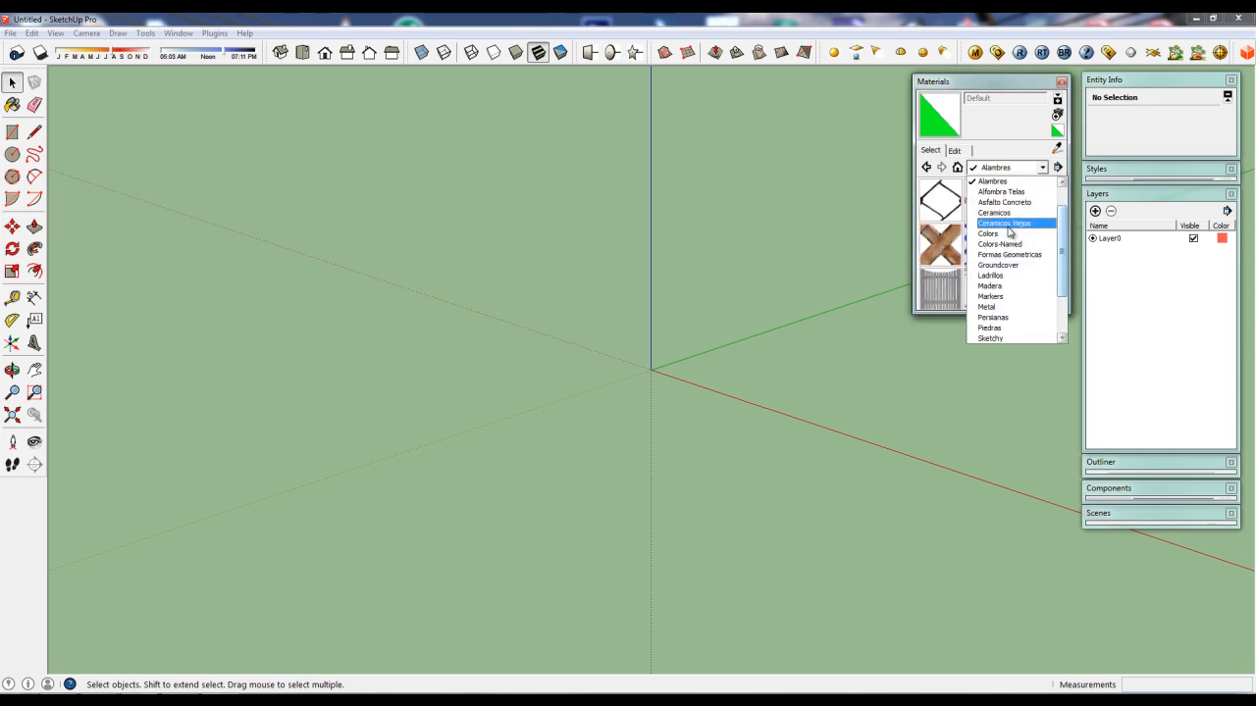
click(994, 213)
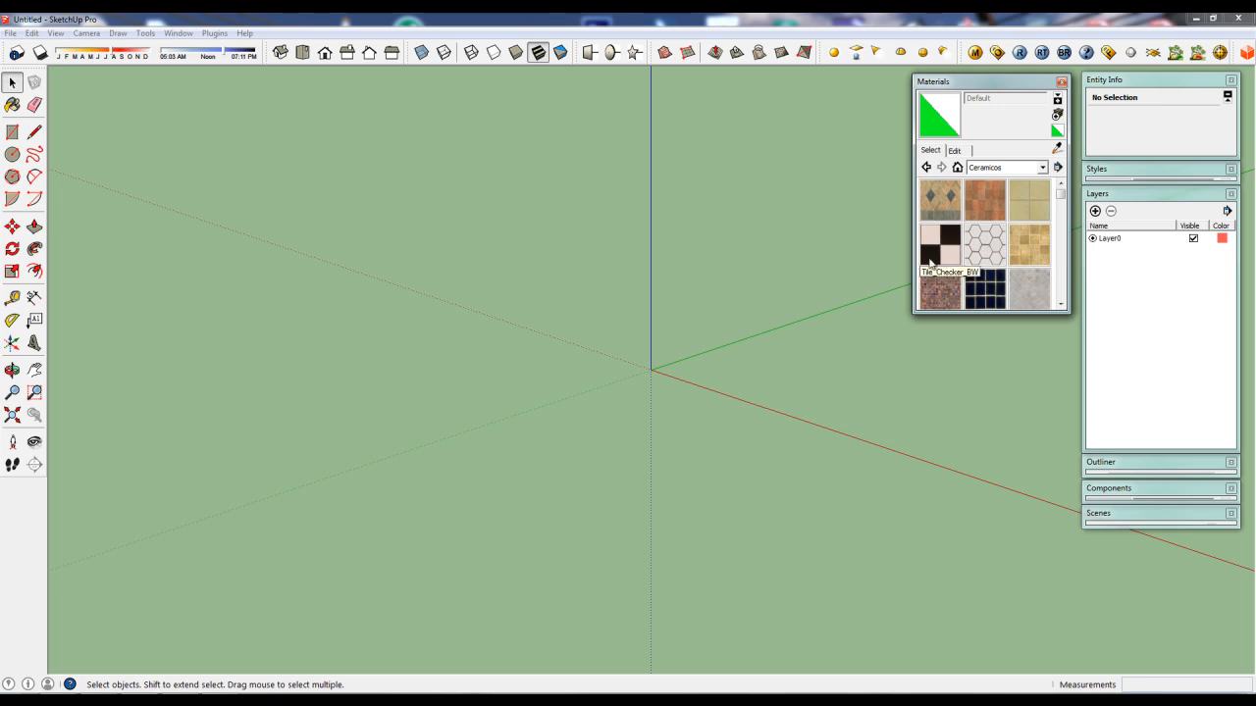
Enlarge the Materials window vertically and show the Colors collection
mouse_move(1004, 87)
mouse_down()
mouse_move(990, 90)
mouse_move(1007, 85)
mouse_up()
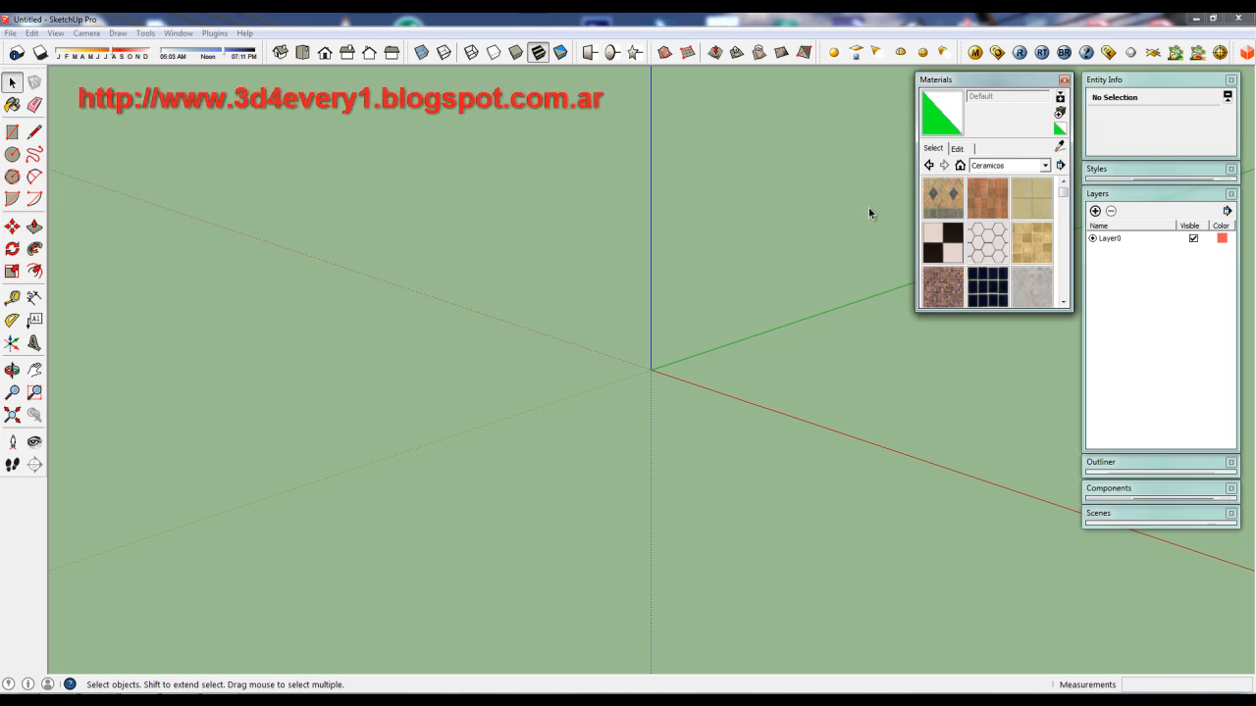
drag(992, 84, 992, 83)
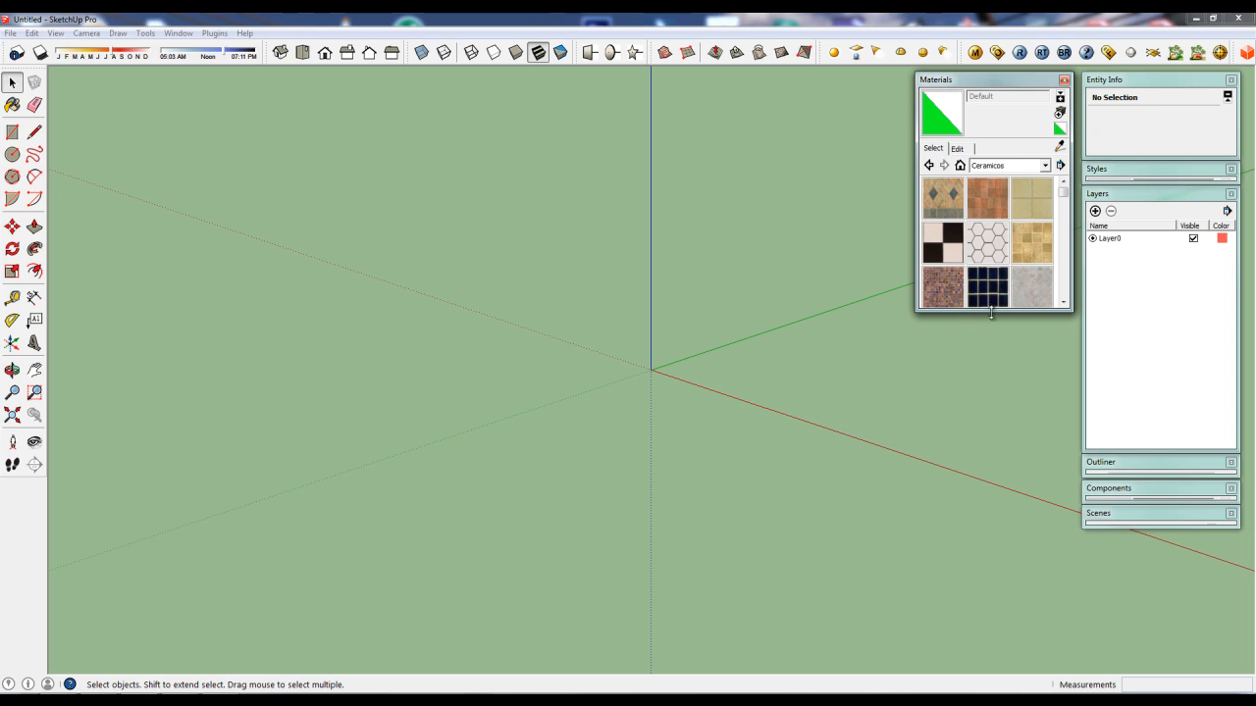
drag(987, 315, 988, 375)
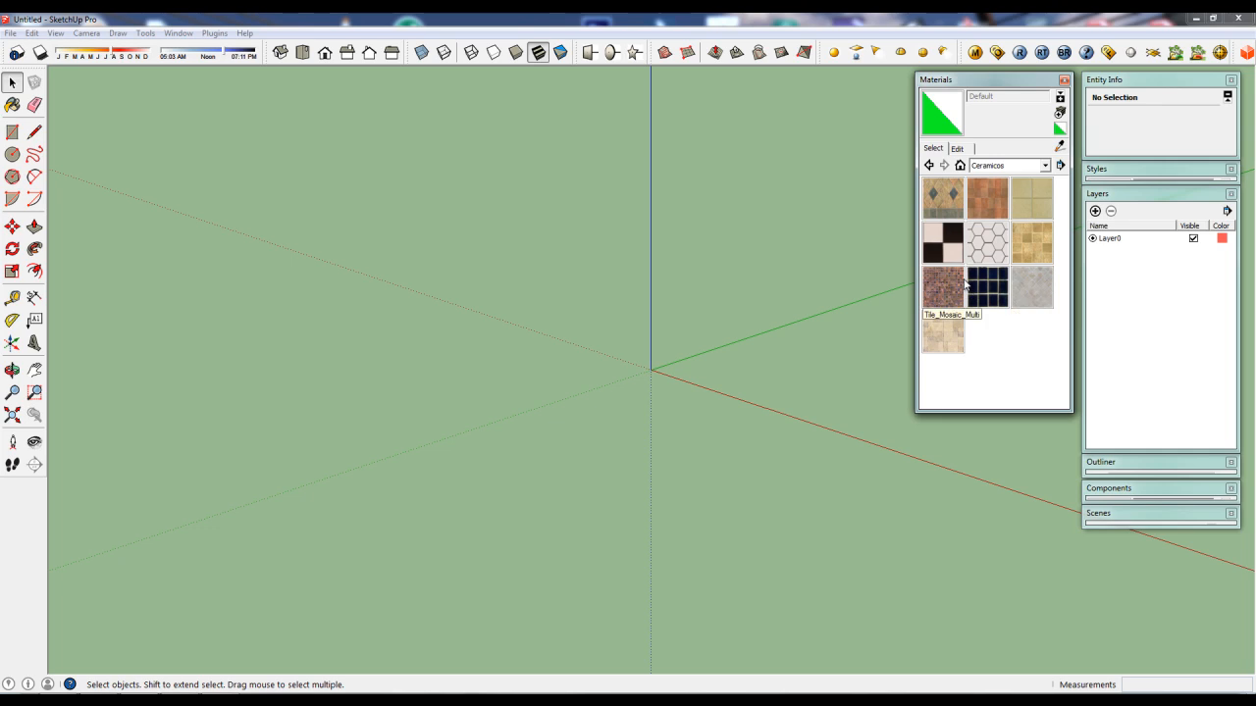
click(1006, 167)
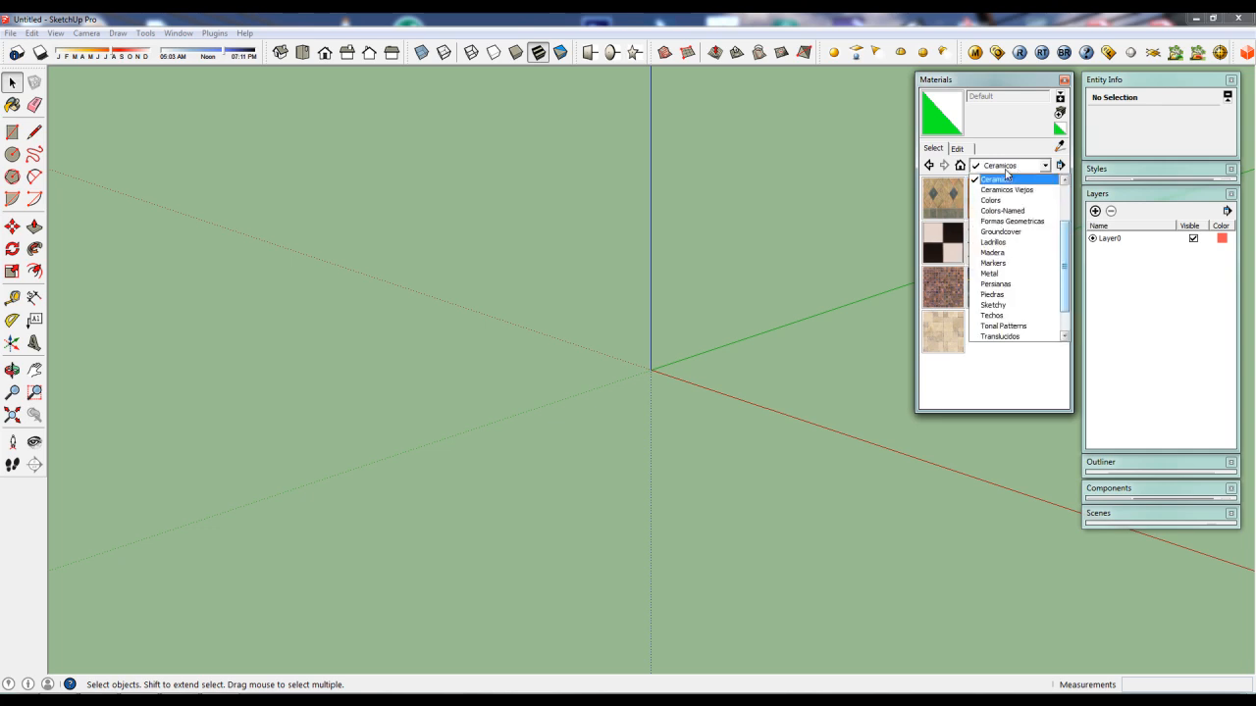
click(999, 202)
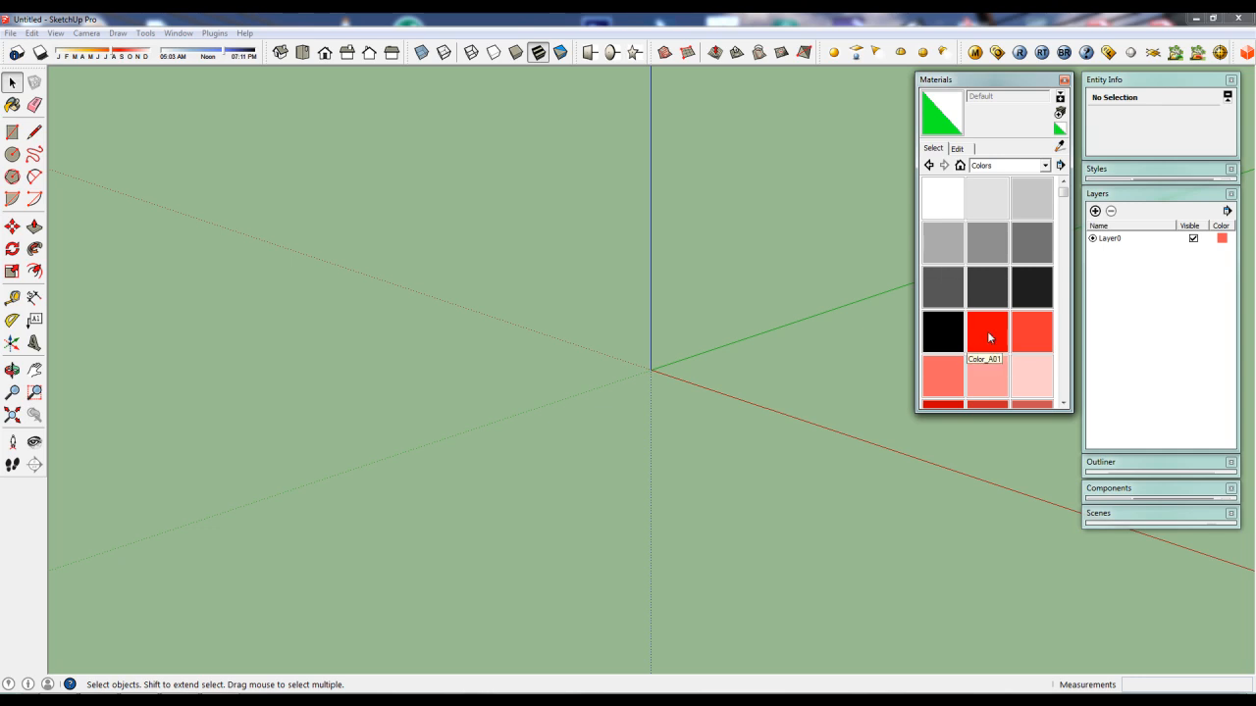
Draw a rectangle about 2.98 m by 2.76 m on the ground plane around the origin
key(r)
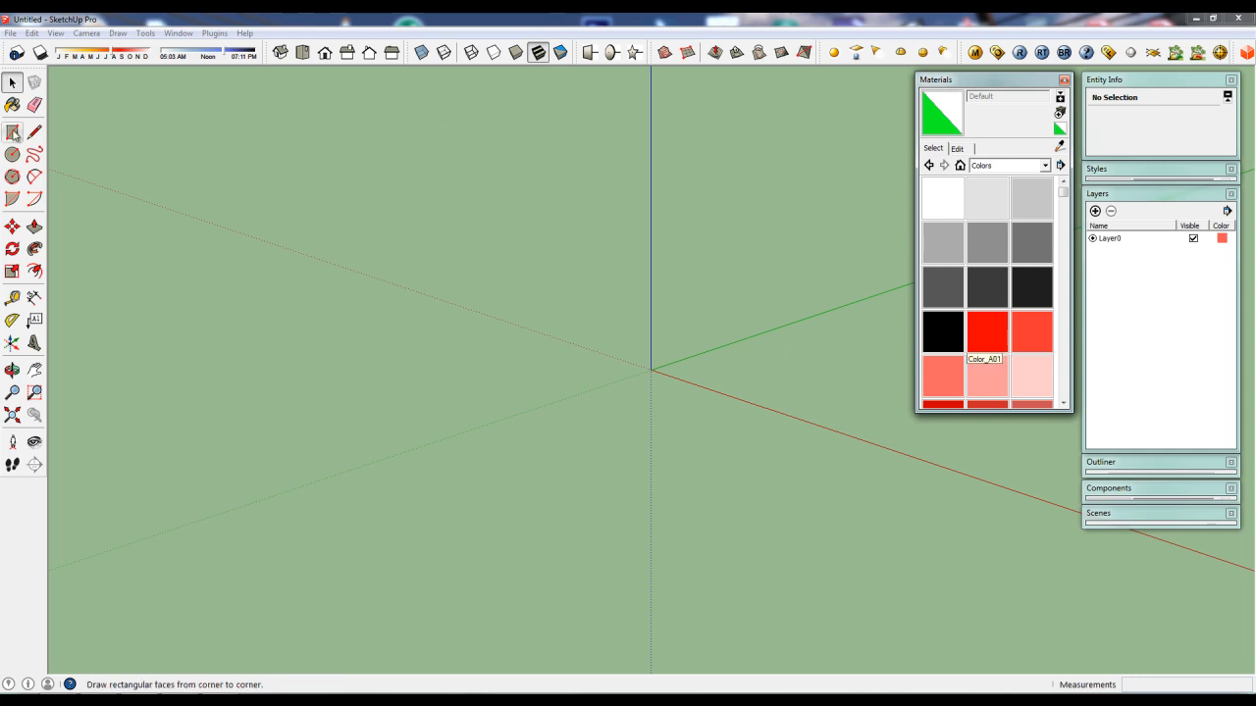
click(354, 379)
click(783, 383)
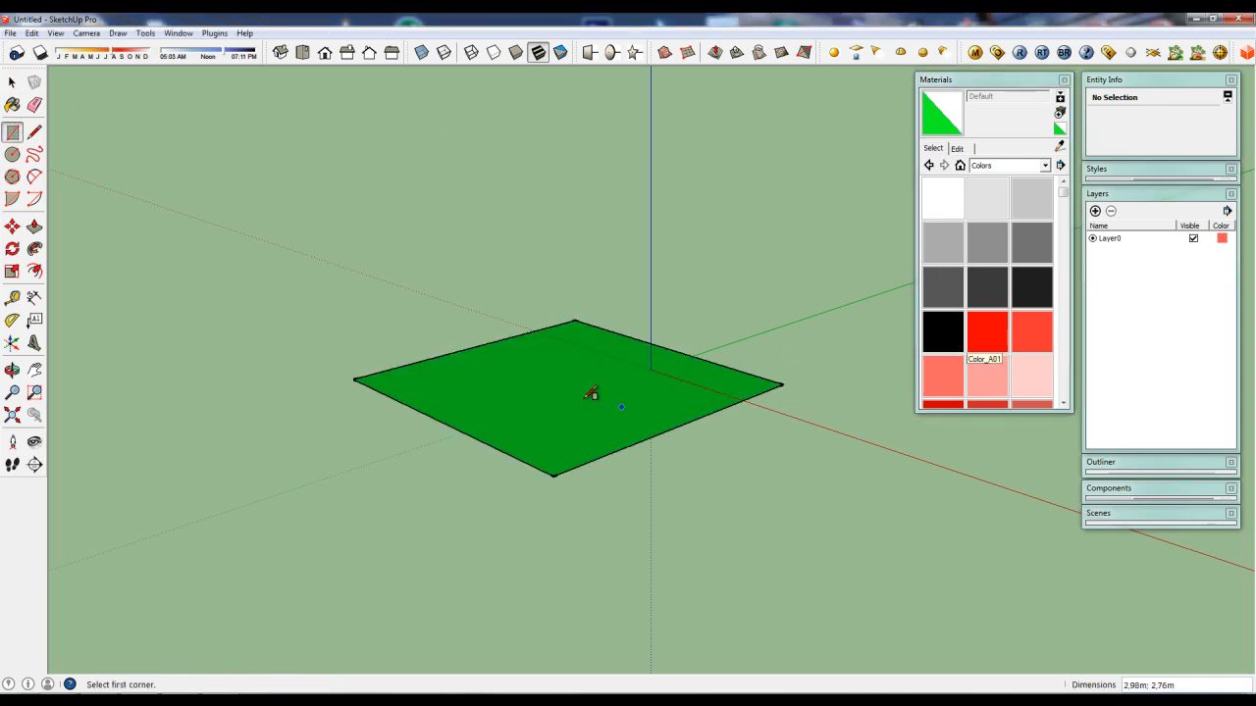
Reverse the rectangle's face so its front side points up, and clear the selection
middle_drag(707, 412, 592, 471)
key(space)
right_click(580, 442)
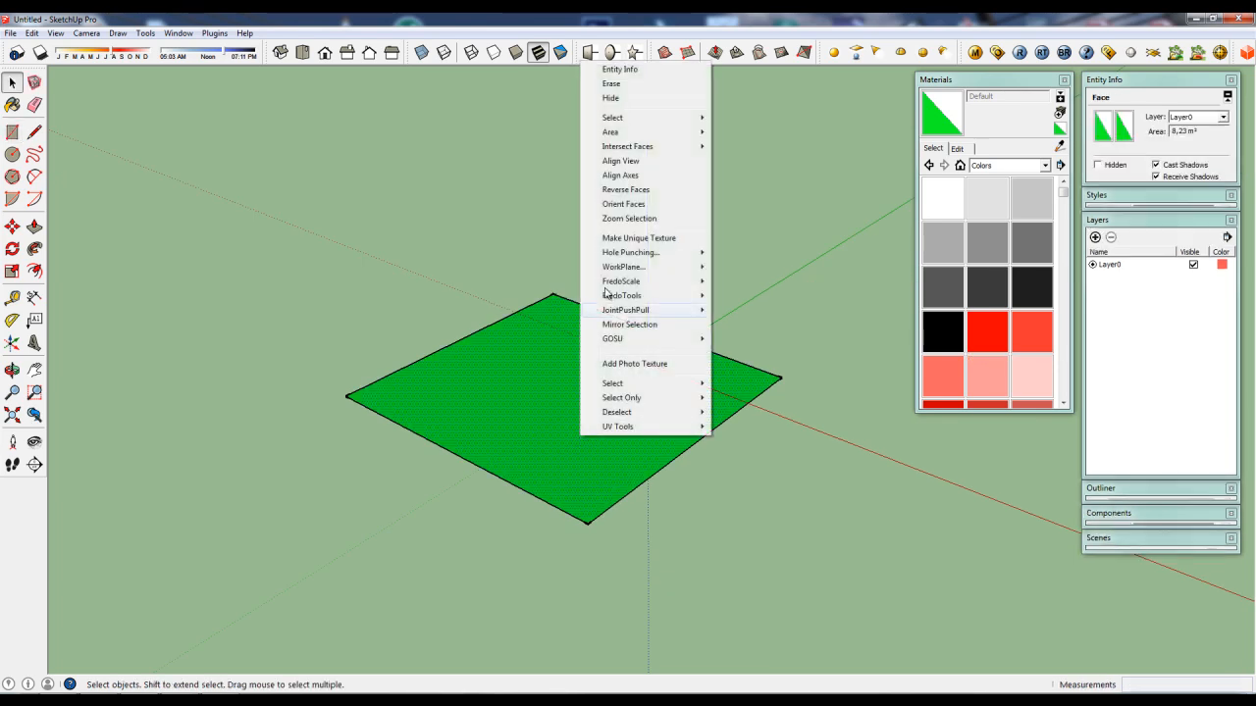
click(641, 193)
middle_drag(586, 387, 580, 418)
scroll(579, 425, up, 2)
click(816, 511)
middle_drag(669, 379, 613, 463)
scroll(595, 457, down, 2)
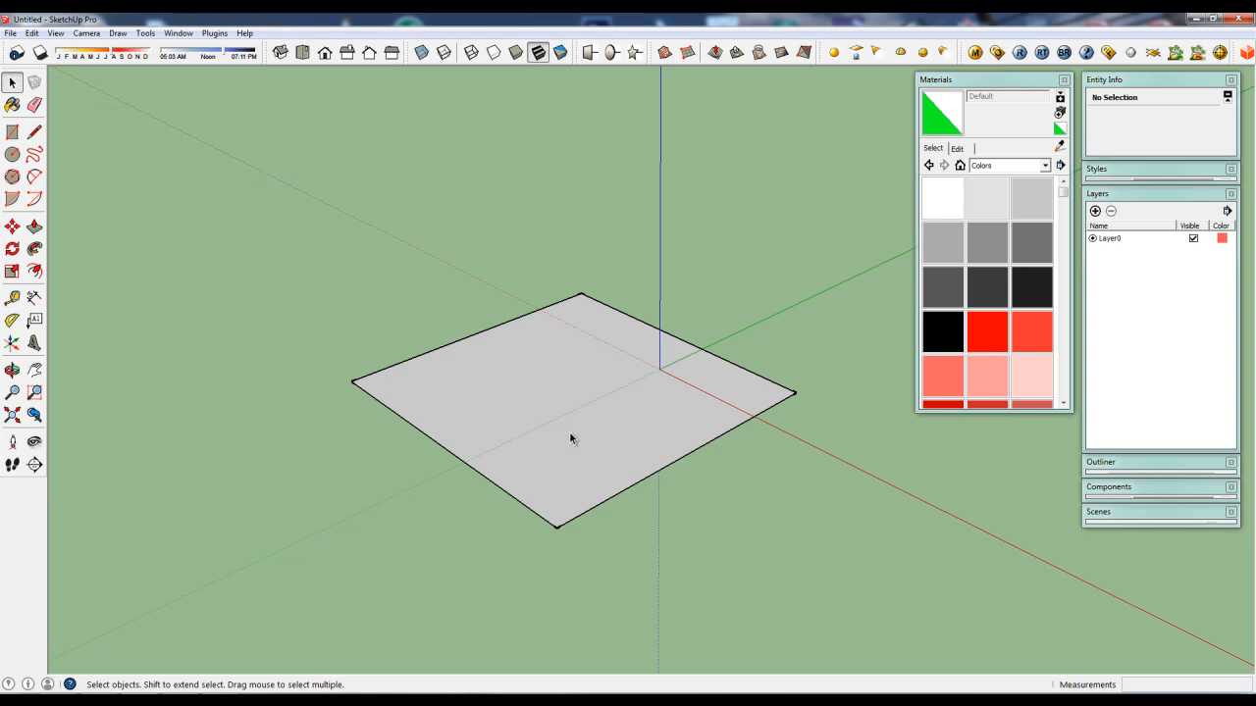
middle_drag(585, 447, 612, 471)
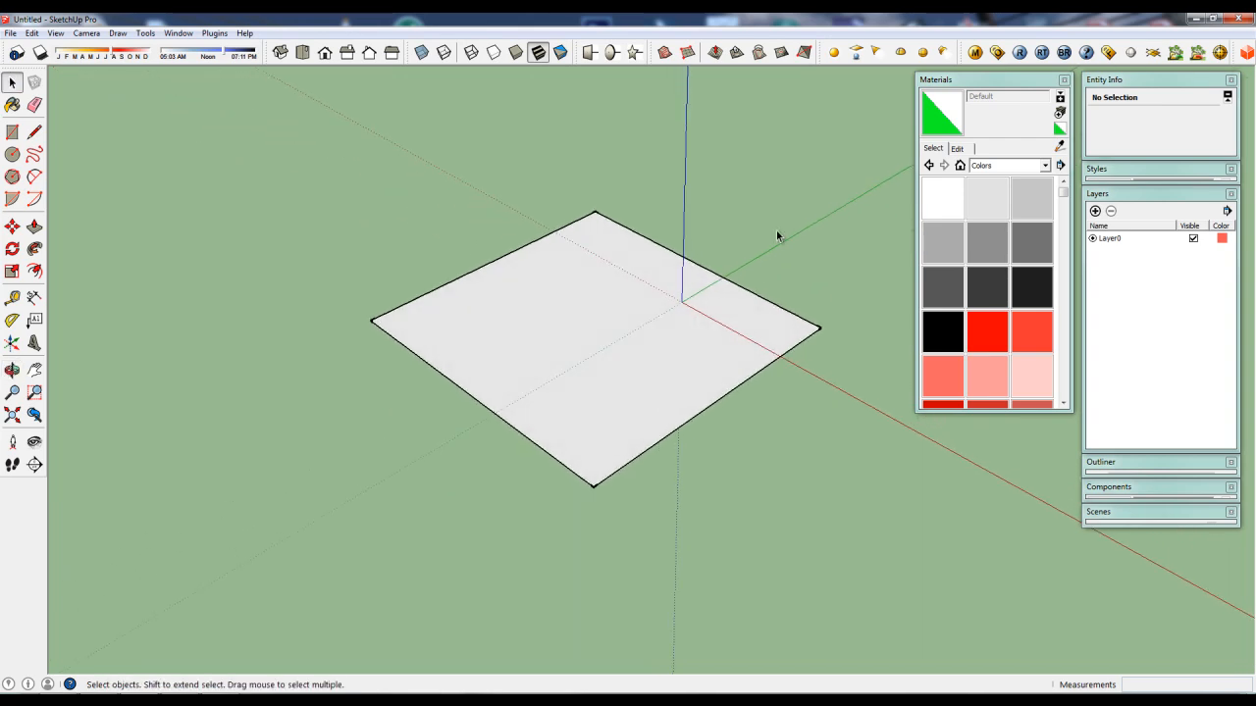
Copy the rectangular face about 3.69 m away, beside the original on the ground plane
middle_drag(640, 361, 617, 395)
click(618, 397)
key(m)
key(ctrl)
click(603, 488)
click(319, 299)
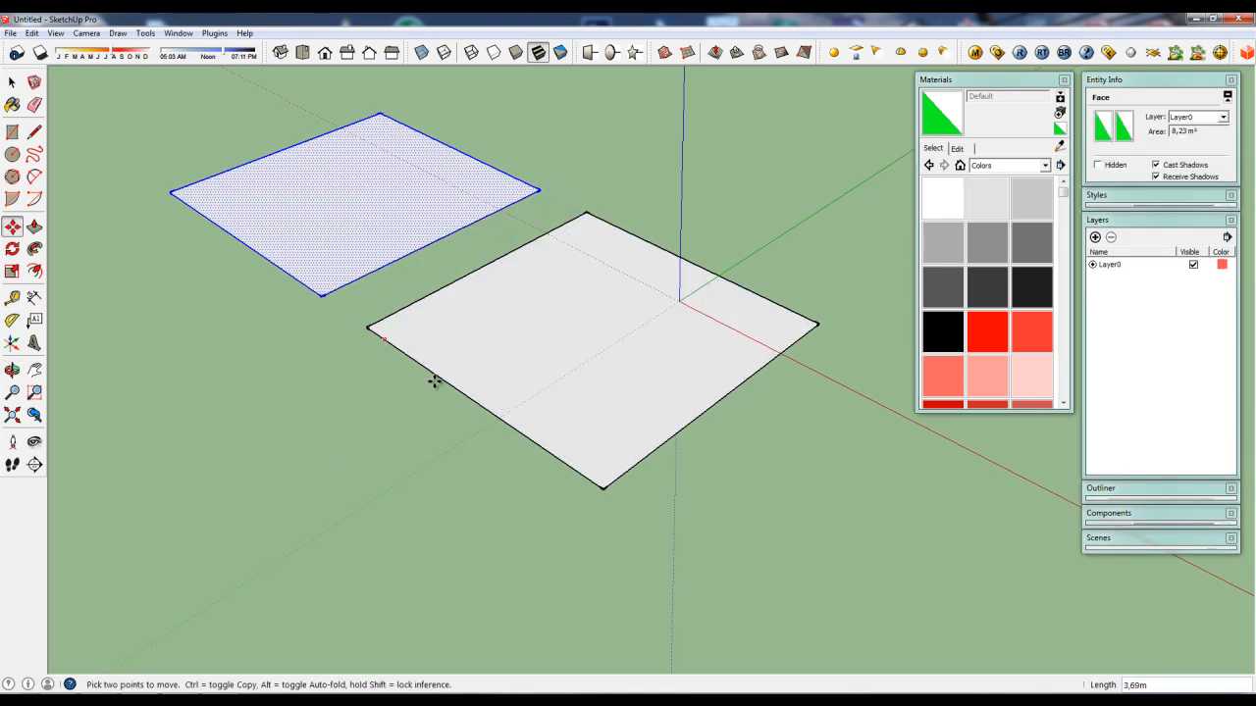
key(space)
Paint the original rectangular face with the red Color_A01 material
click(596, 352)
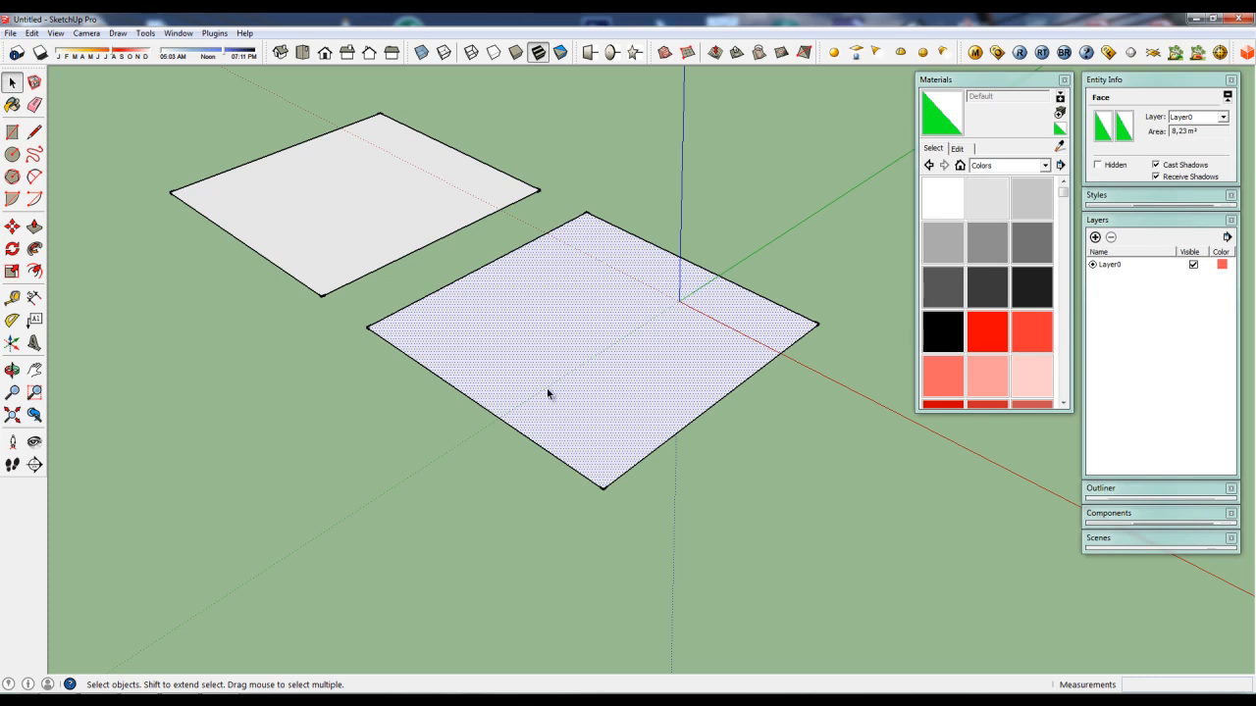
click(987, 331)
click(629, 384)
Paint the copied rectangular face with the Groundcover_RiverRock material from the Groundcover collection
middle_drag(629, 385, 550, 383)
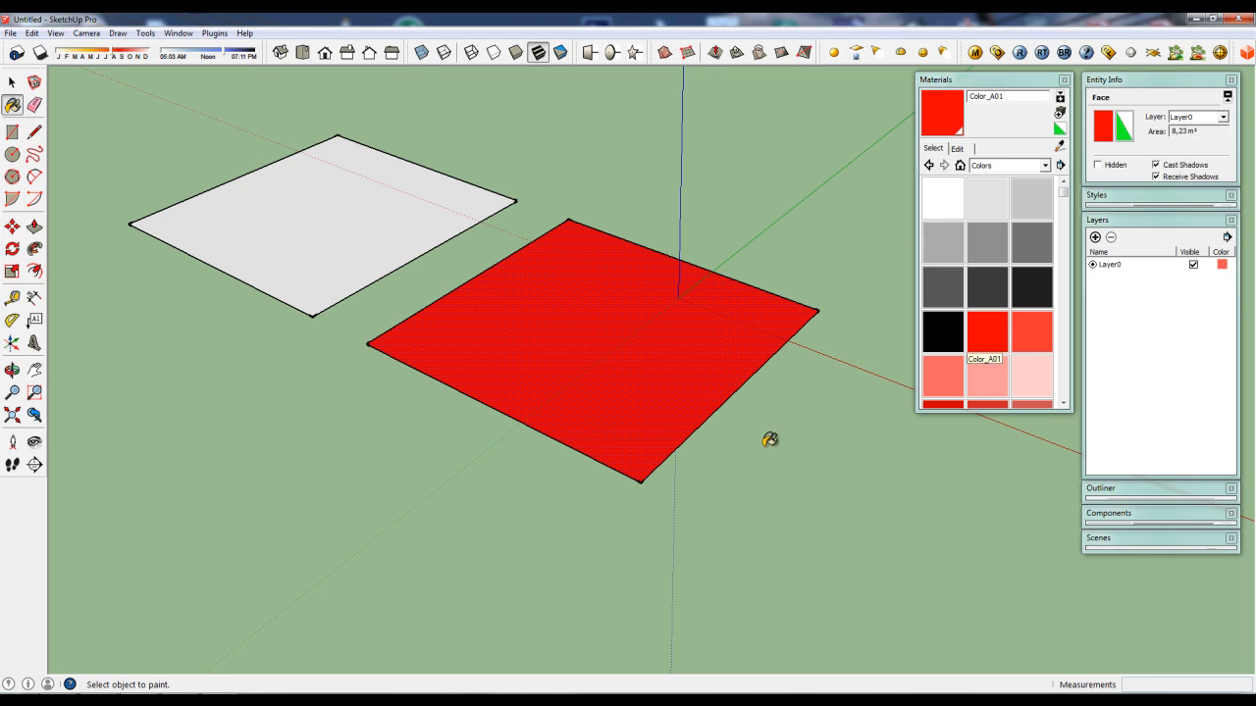
scroll(729, 406, up, 1)
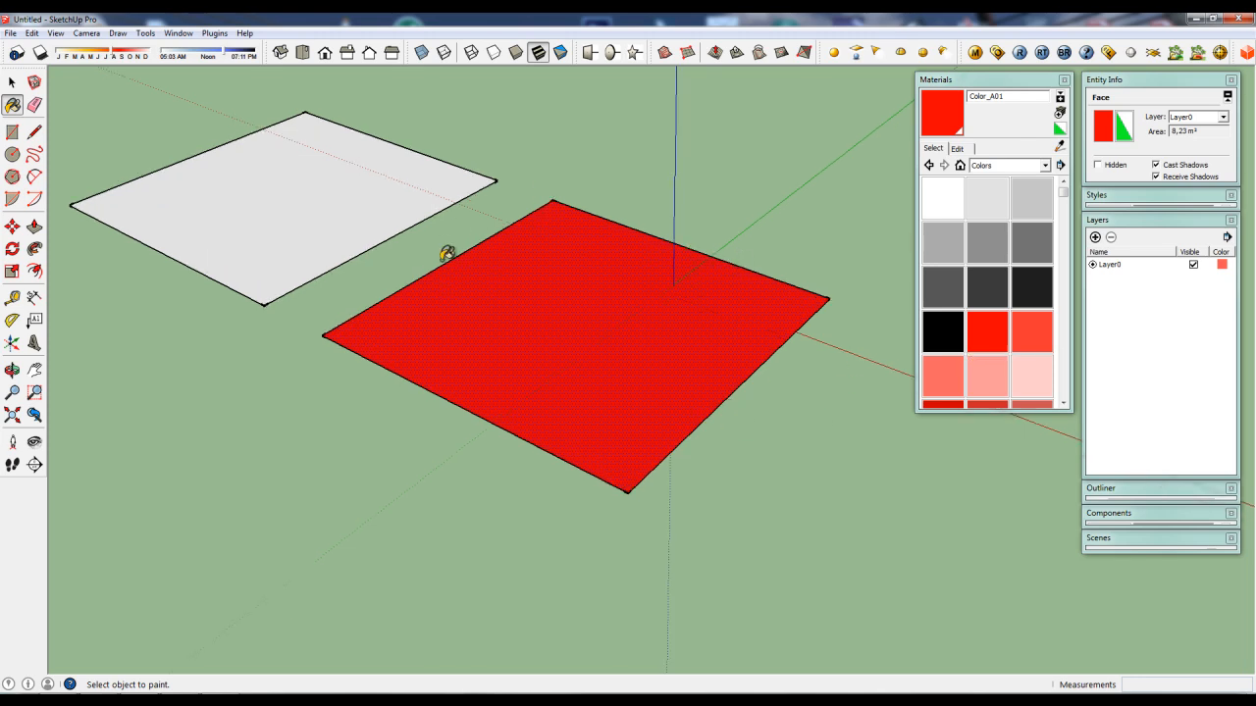
scroll(693, 347, down, 2)
middle_drag(653, 364, 690, 386)
scroll(687, 369, up, 3)
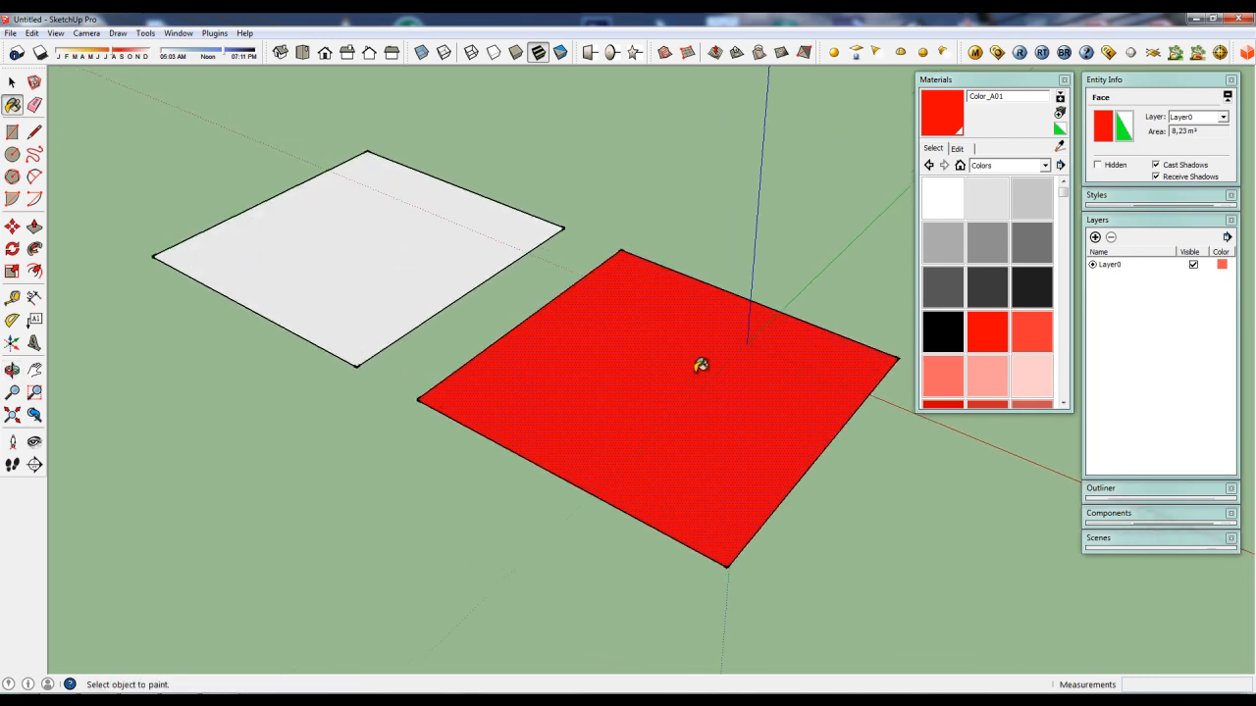
click(1005, 166)
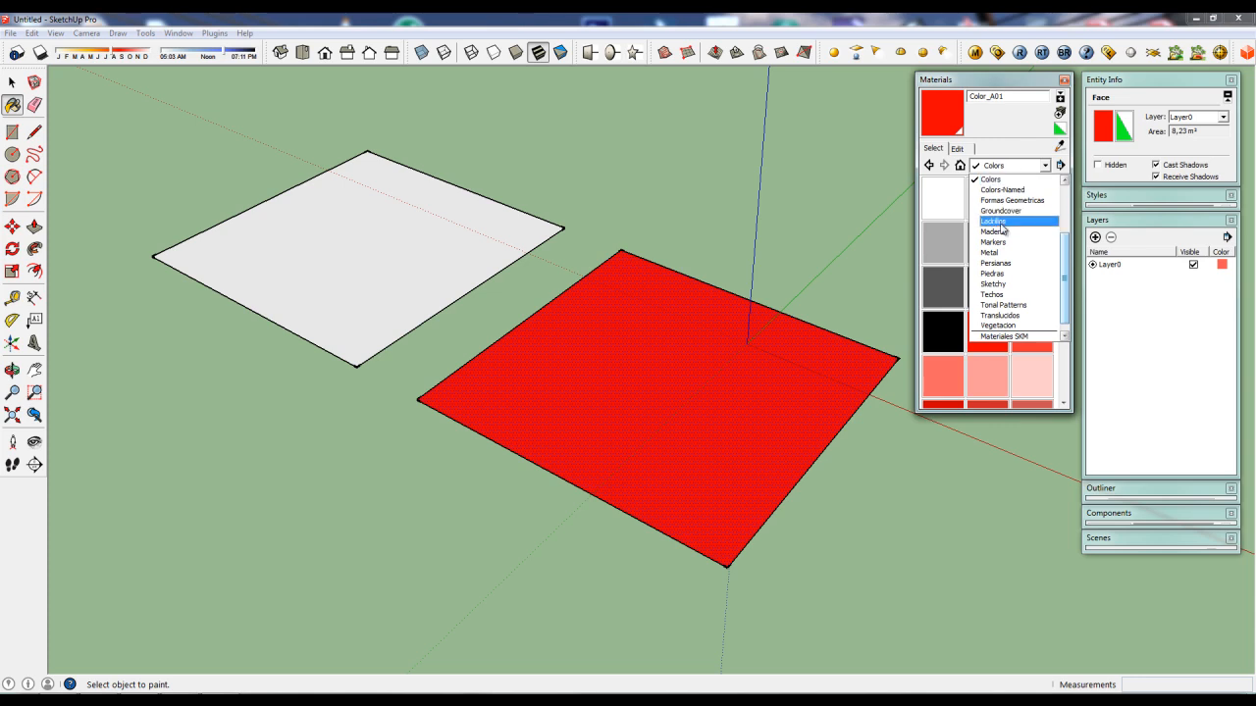
click(1001, 211)
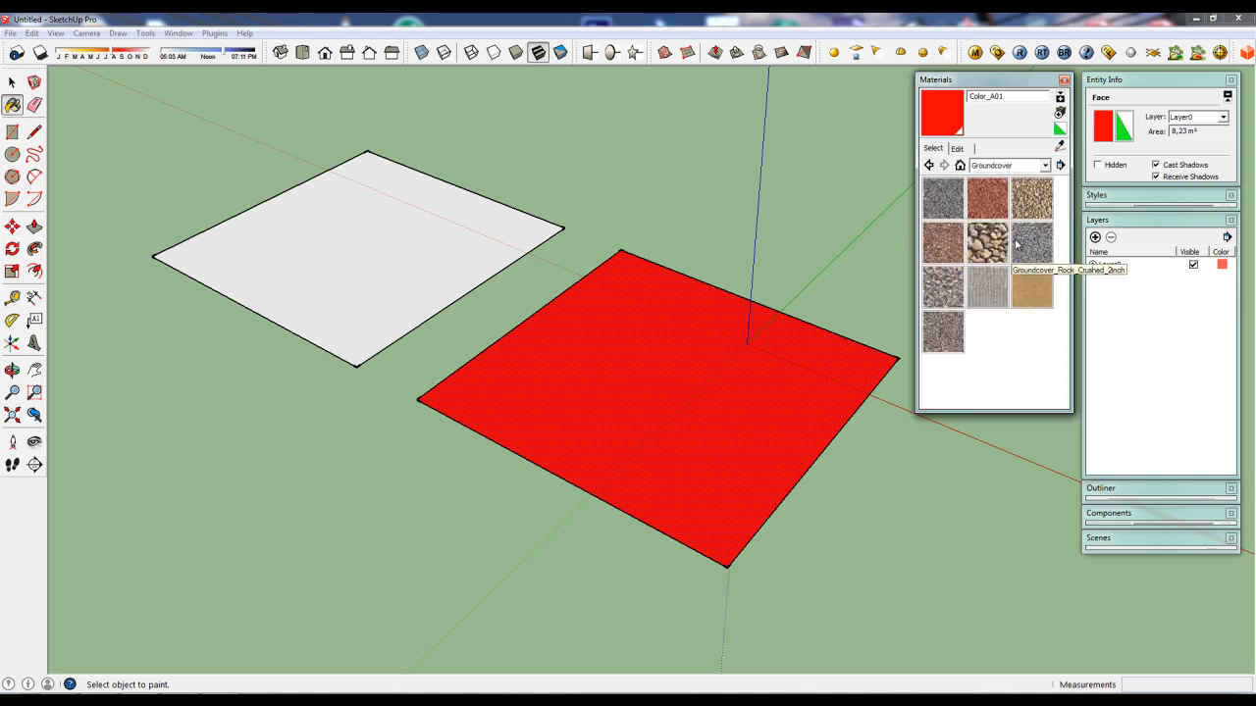
click(986, 253)
click(410, 259)
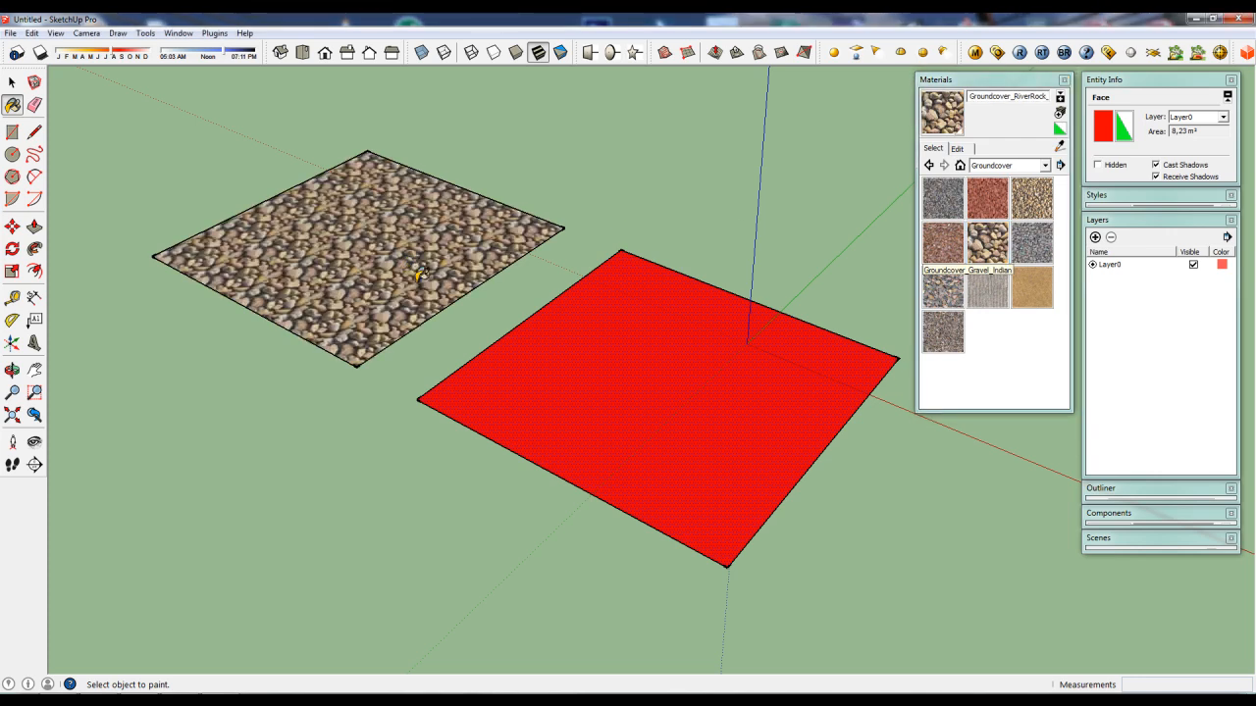
Examine how the river rock texture repeats across the copied face from different distances and angles
mouse_move(405, 304)
middle_down()
mouse_move(440, 338)
mouse_move(536, 372)
middle_up()
scroll(413, 324, up, 3)
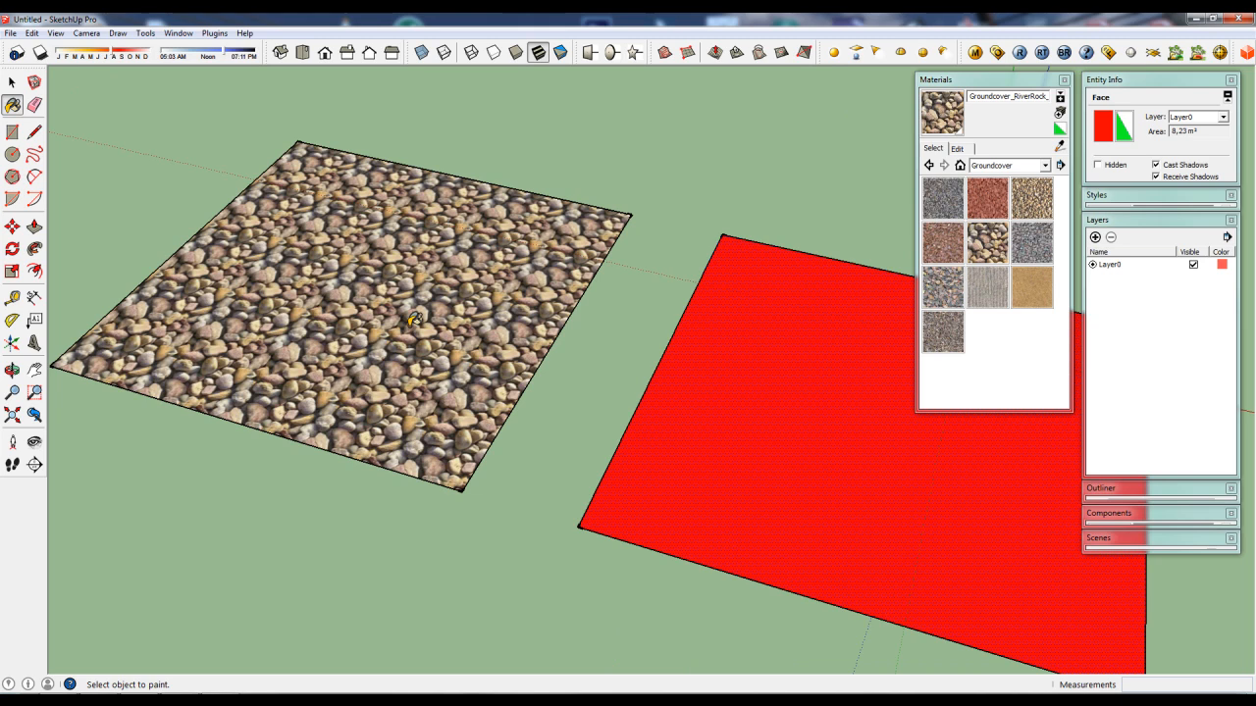
scroll(413, 320, down, 2)
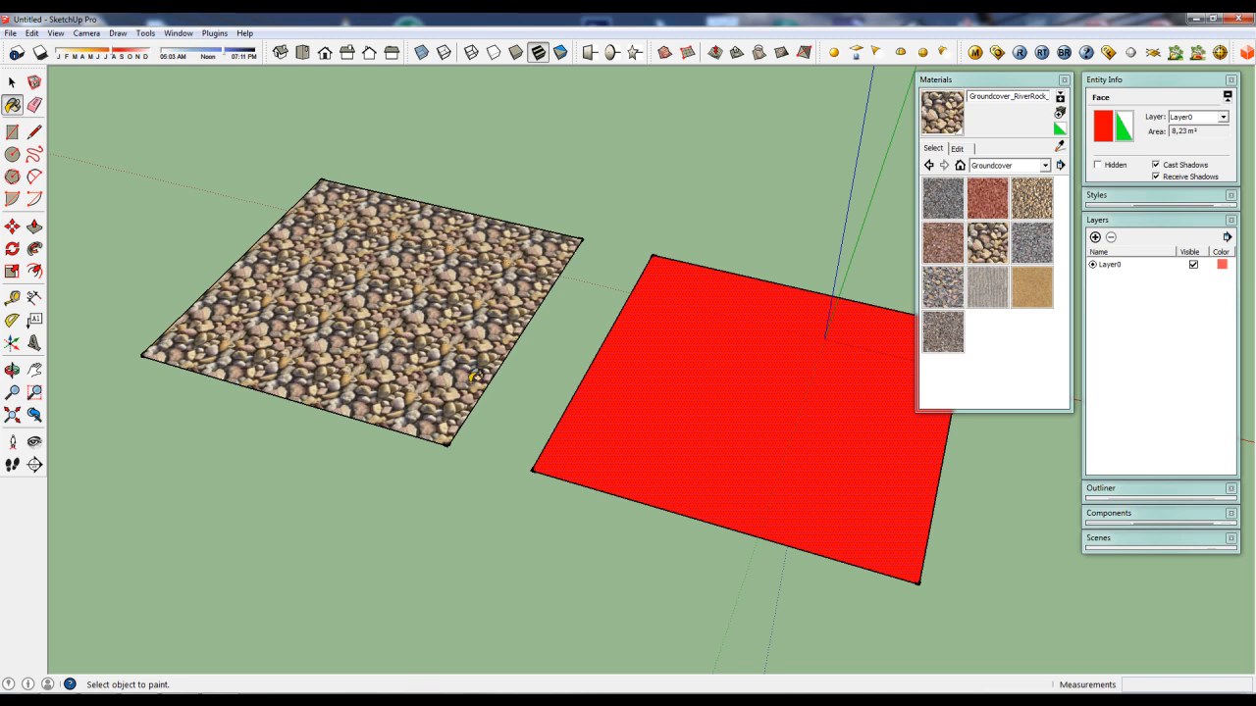
scroll(421, 381, up, 3)
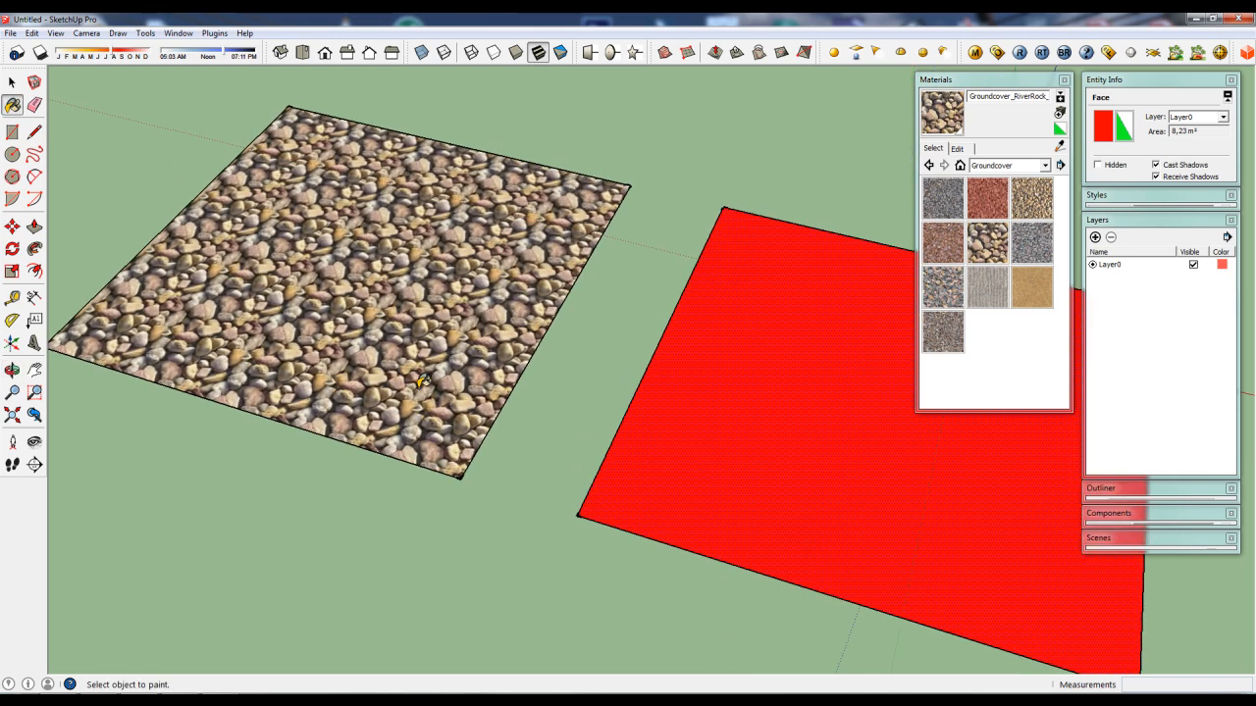
scroll(422, 381, down, 3)
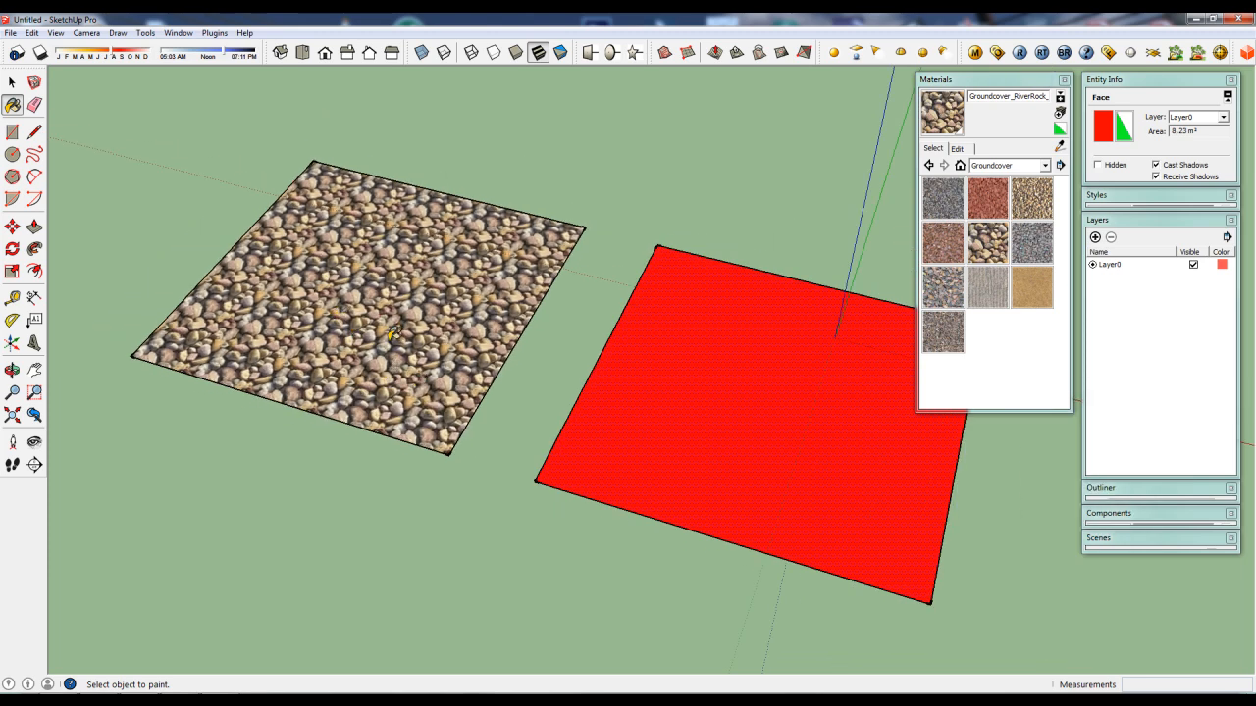
middle_drag(374, 378, 457, 334)
scroll(388, 366, up, 2)
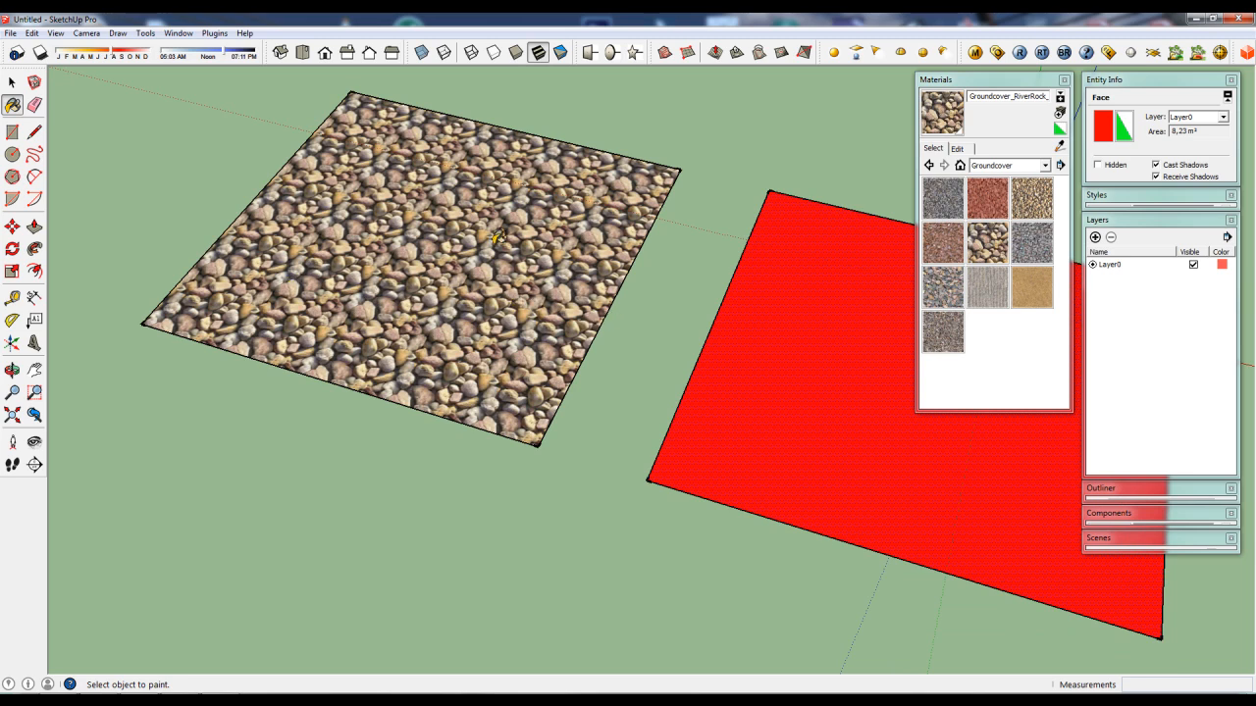
scroll(466, 293, down, 2)
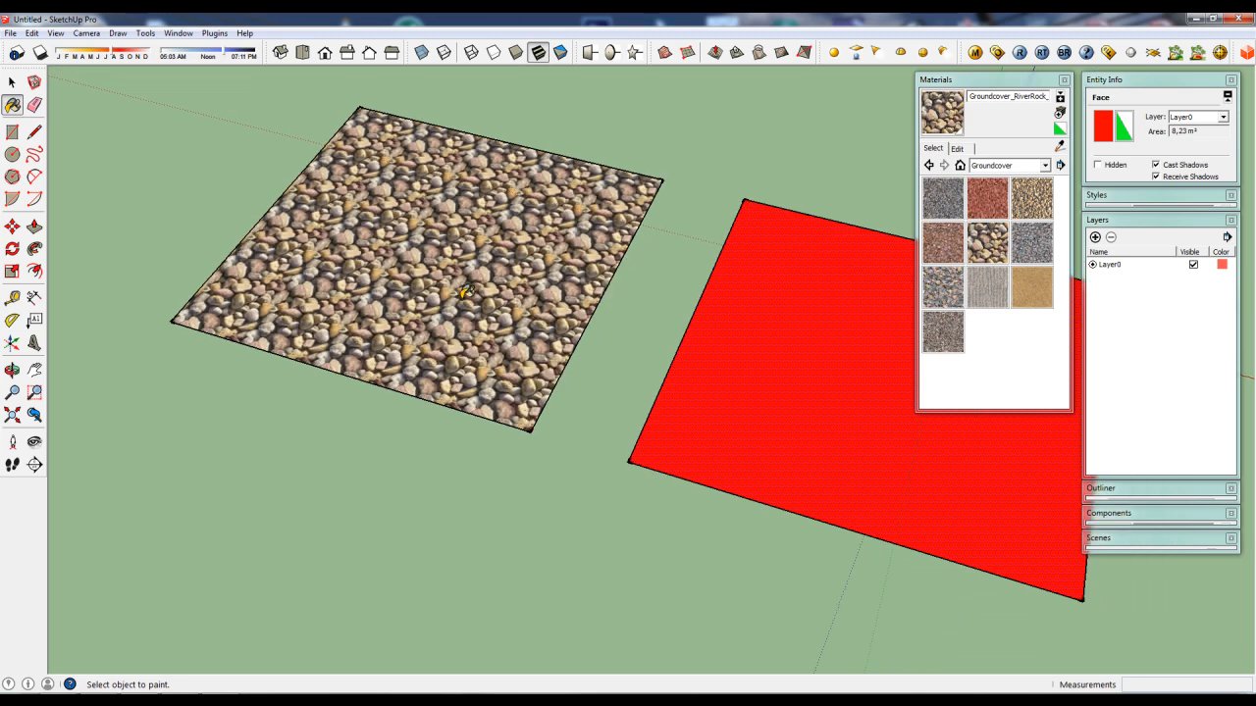
middle_drag(471, 355, 482, 342)
scroll(445, 349, up, 3)
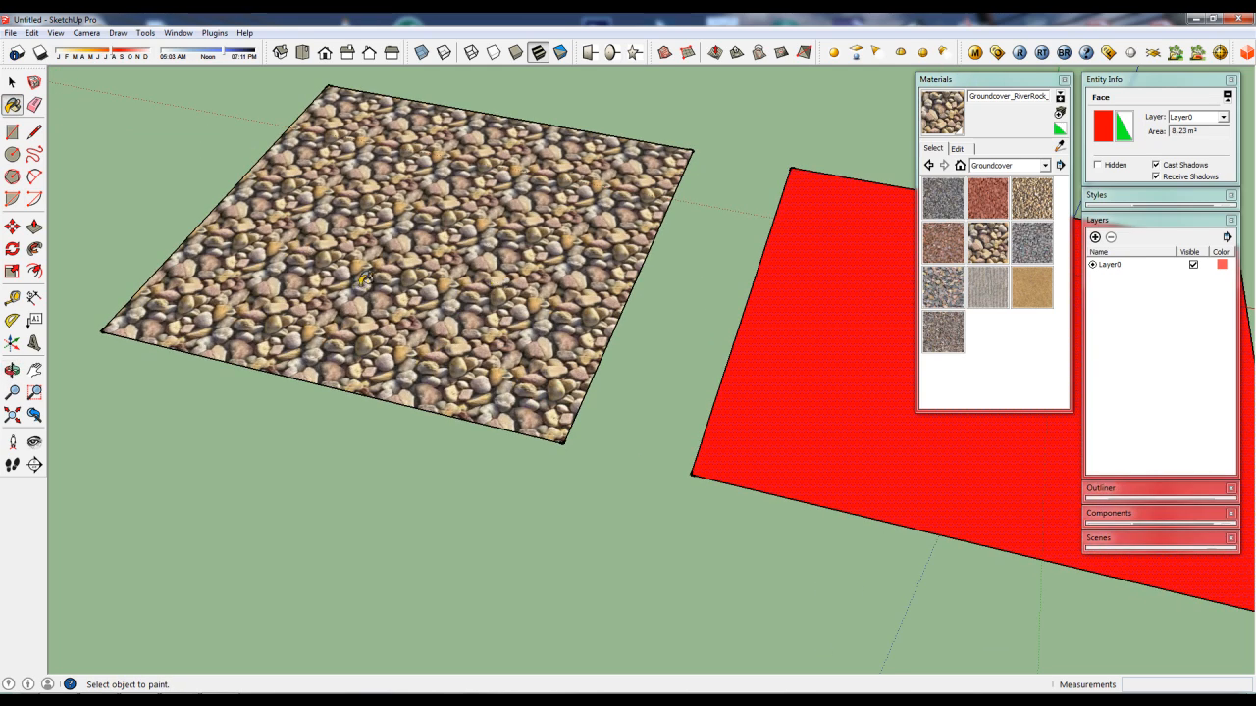
scroll(407, 284, down, 2)
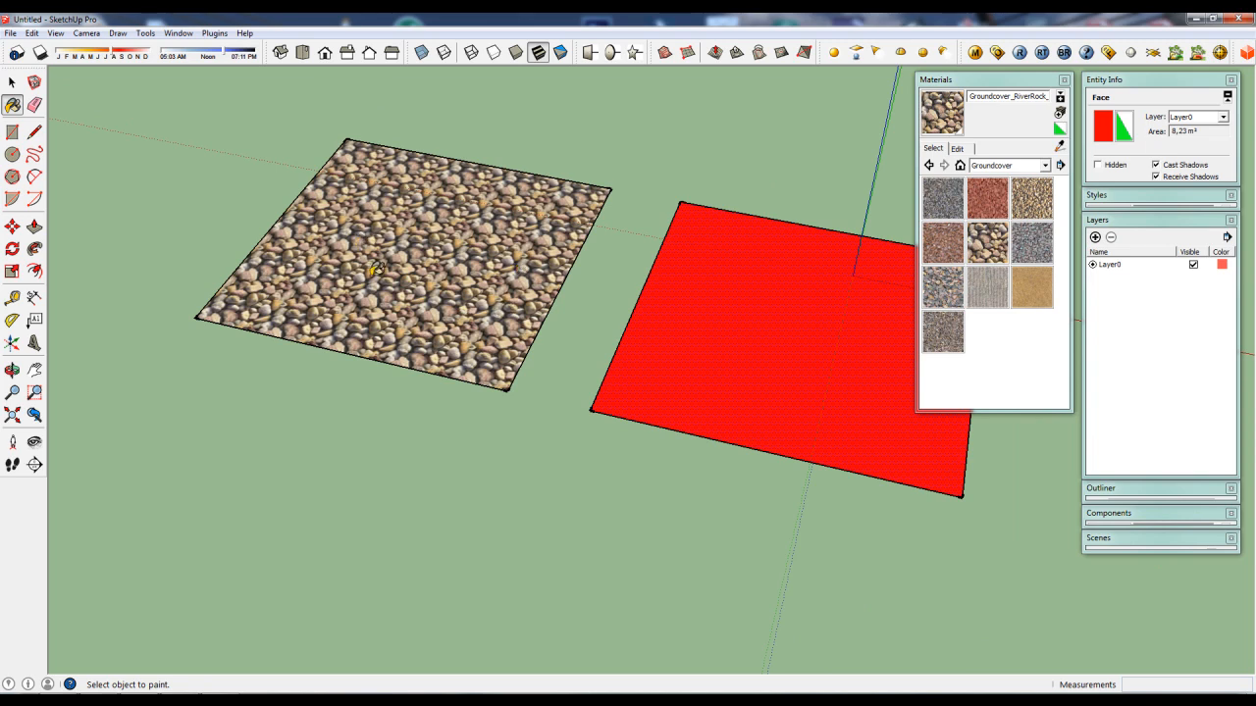
scroll(380, 270, down, 1)
mouse_move(442, 335)
middle_down()
mouse_move(413, 330)
mouse_move(422, 312)
middle_up()
scroll(427, 306, up, 1)
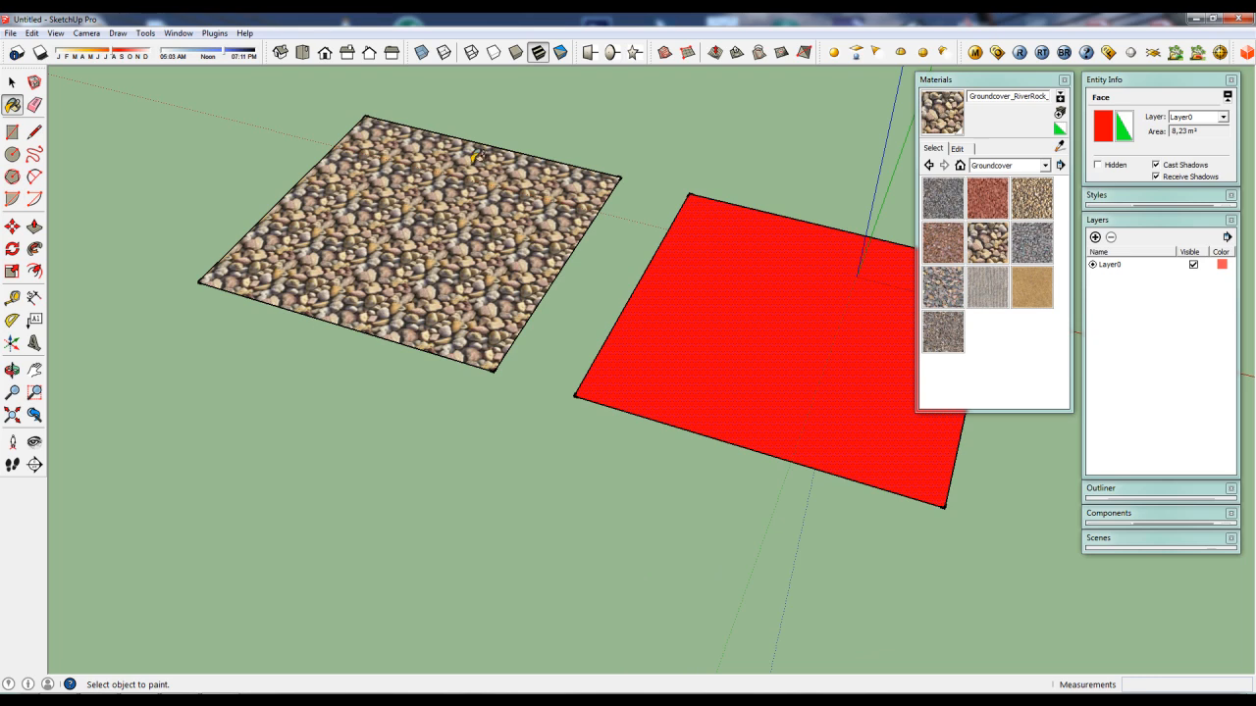
scroll(530, 273, down, 1)
middle_drag(510, 306, 481, 295)
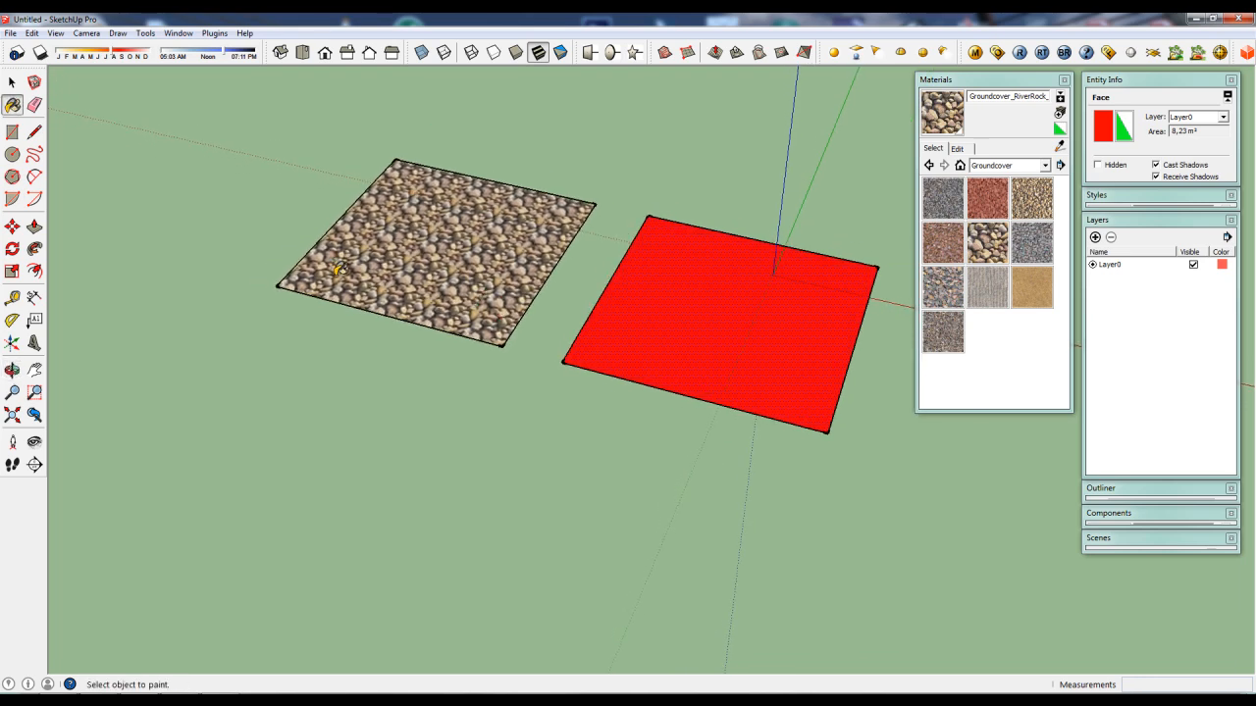
Edit the river rock texture's position on the copied face in fixed-pin mode, shrinking its pattern with the green scale/rotate pin
scroll(400, 269, up, 4)
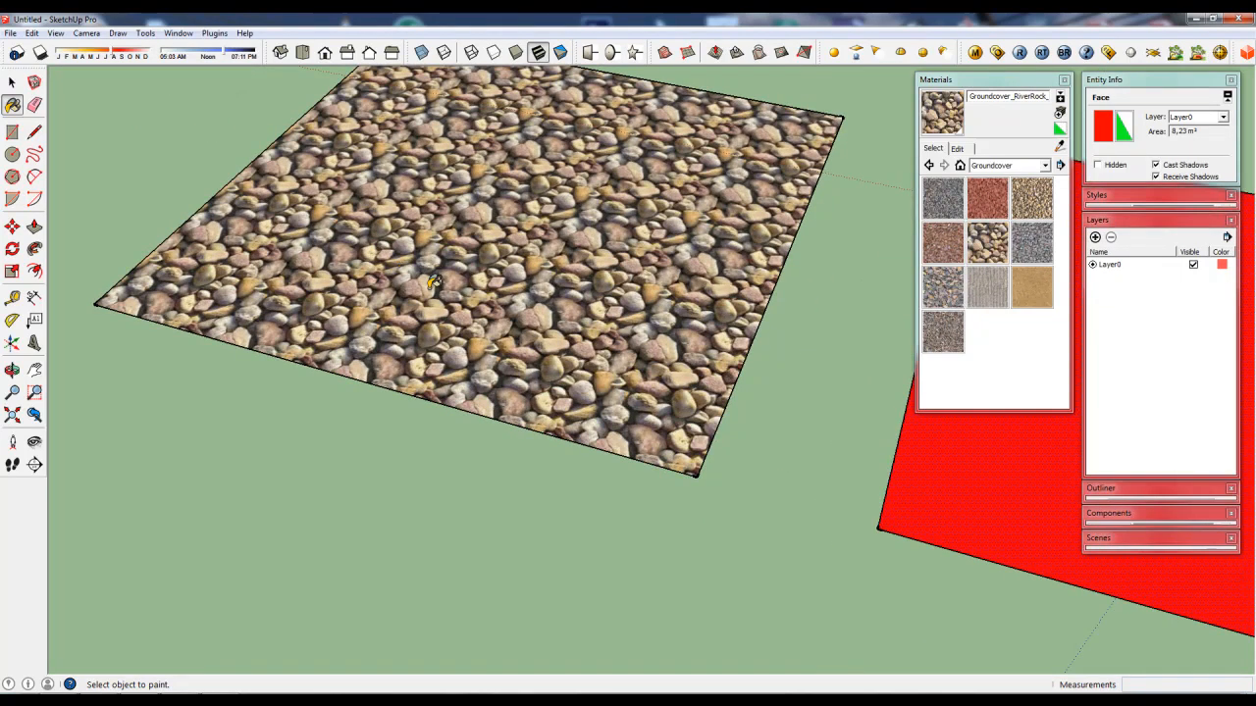
key(space)
click(433, 287)
right_click(433, 286)
mouse_move(486, 457)
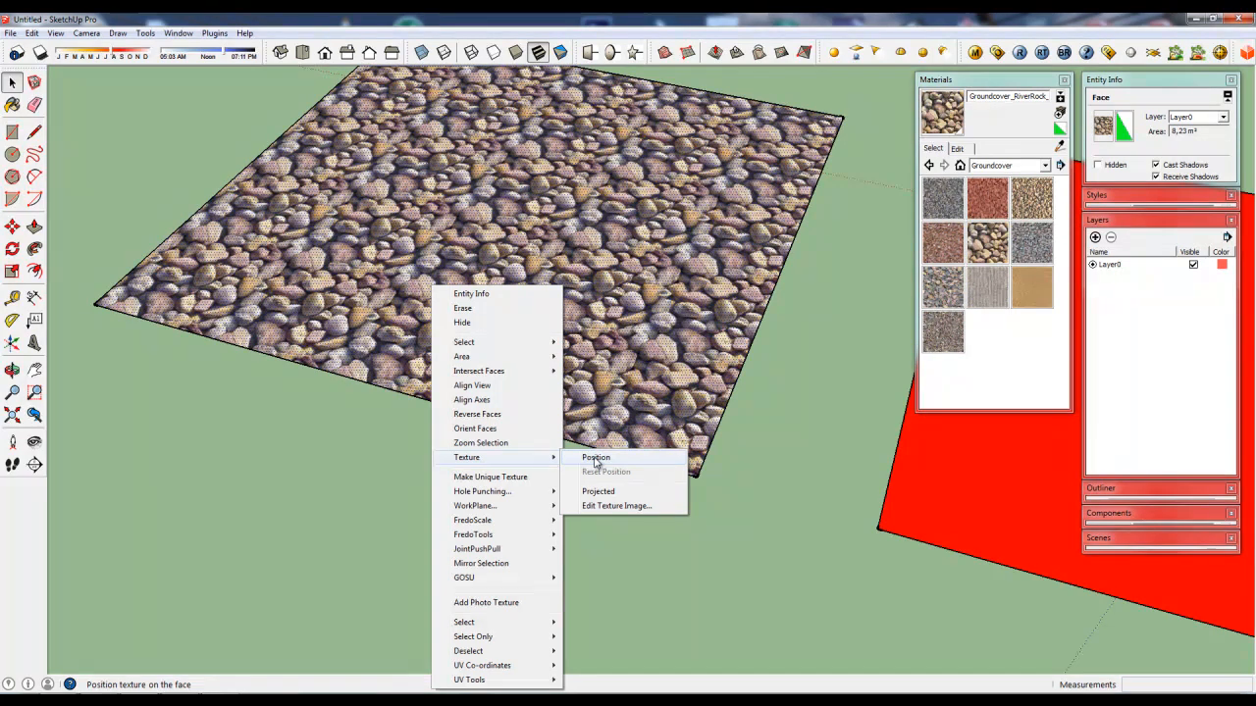
click(595, 461)
scroll(494, 358, down, 3)
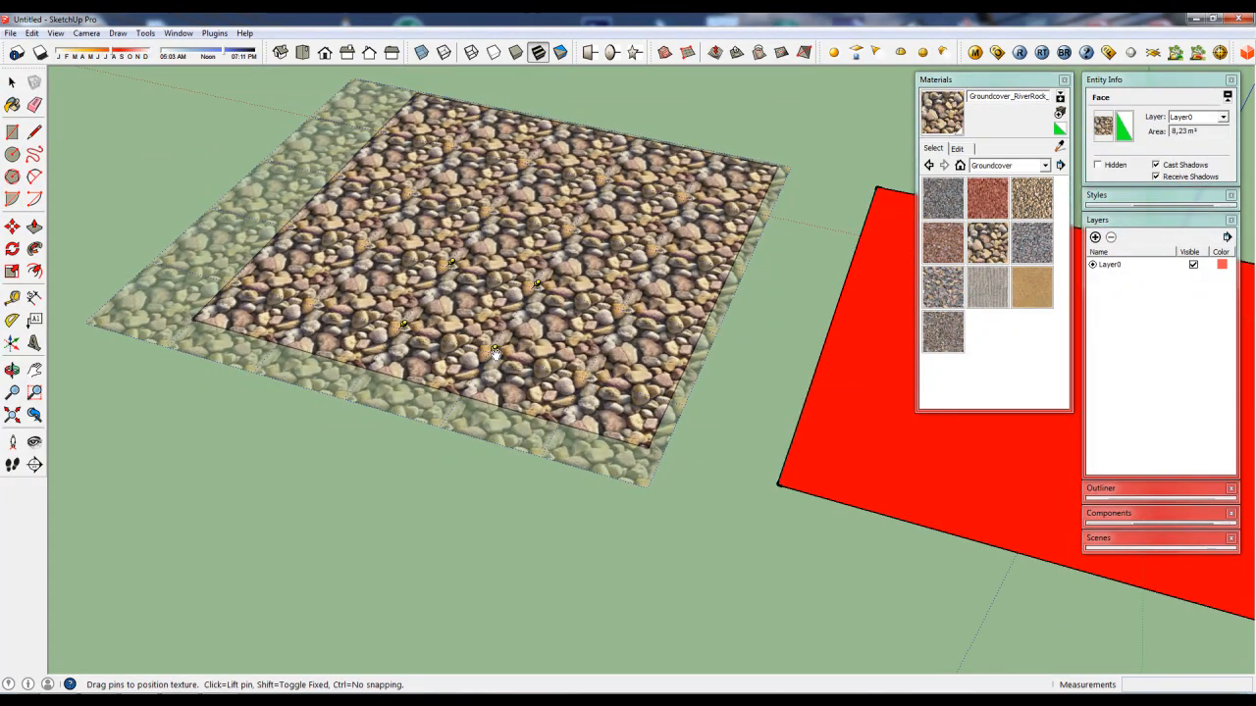
right_click(494, 358)
click(537, 425)
drag(480, 347, 422, 331)
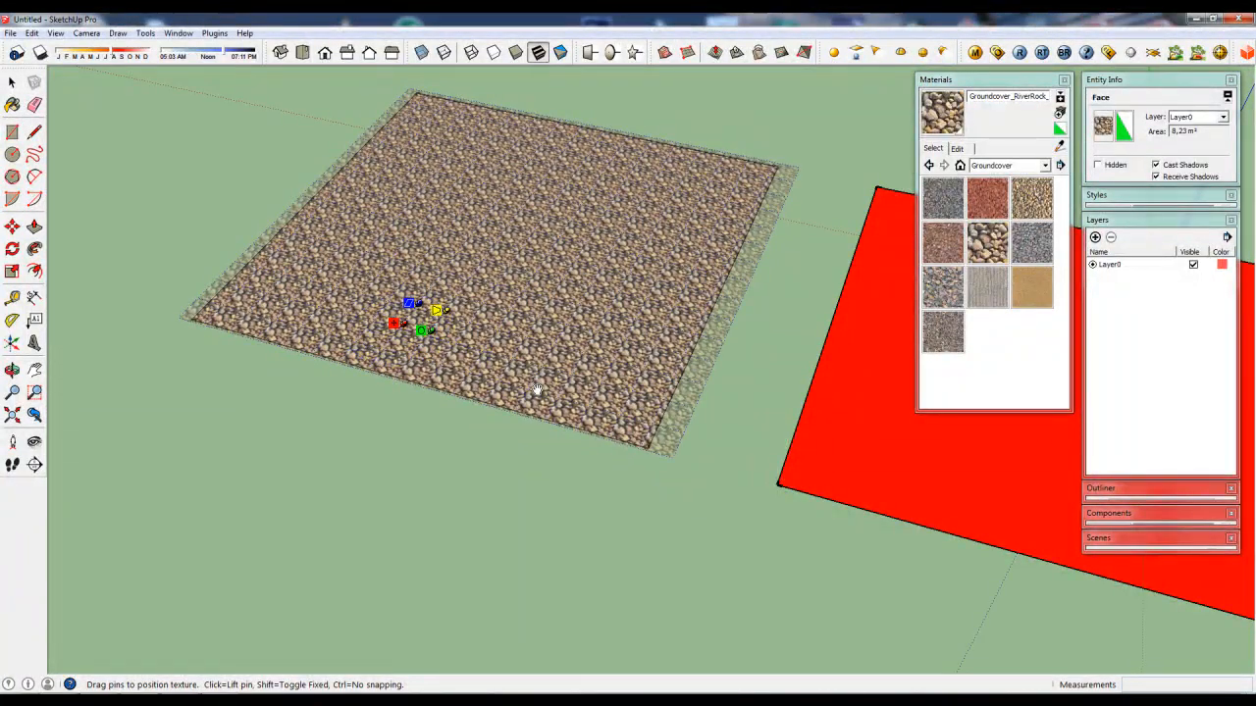
Finish the texture positioning on the copied face and check the density of its river rock pattern
click(509, 447)
scroll(475, 388, down, 2)
scroll(510, 397, down, 1)
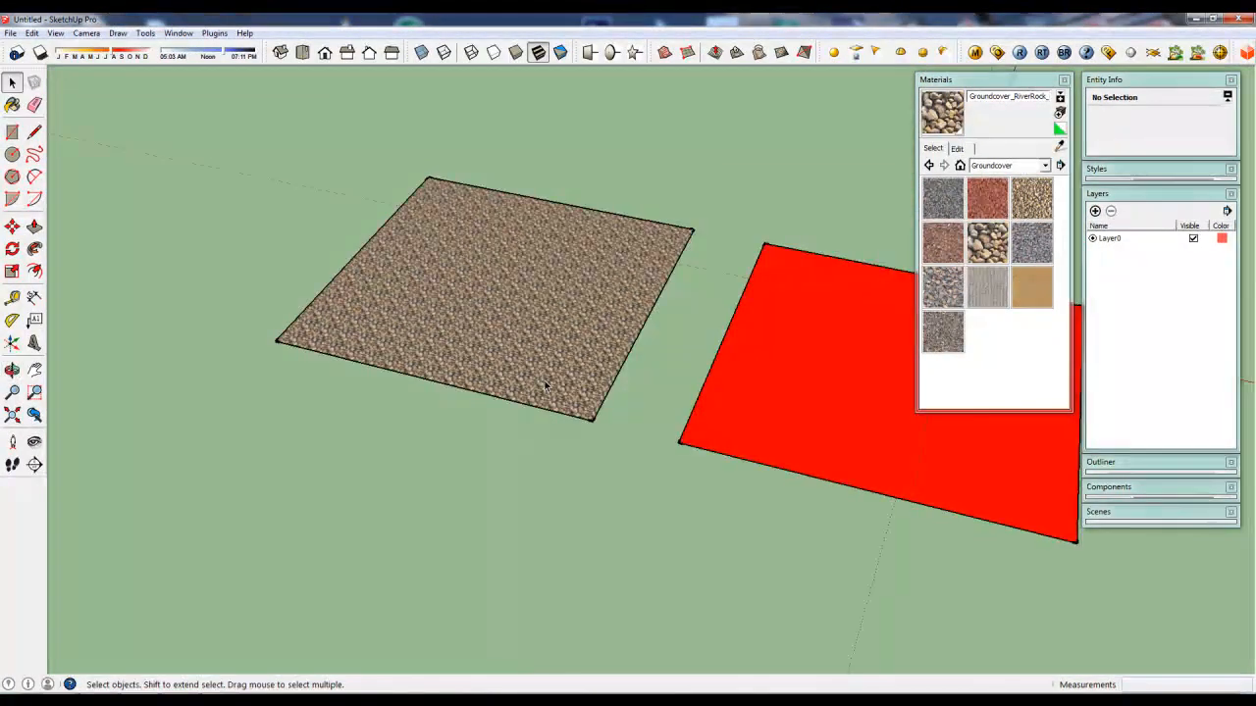
scroll(544, 383, up, 3)
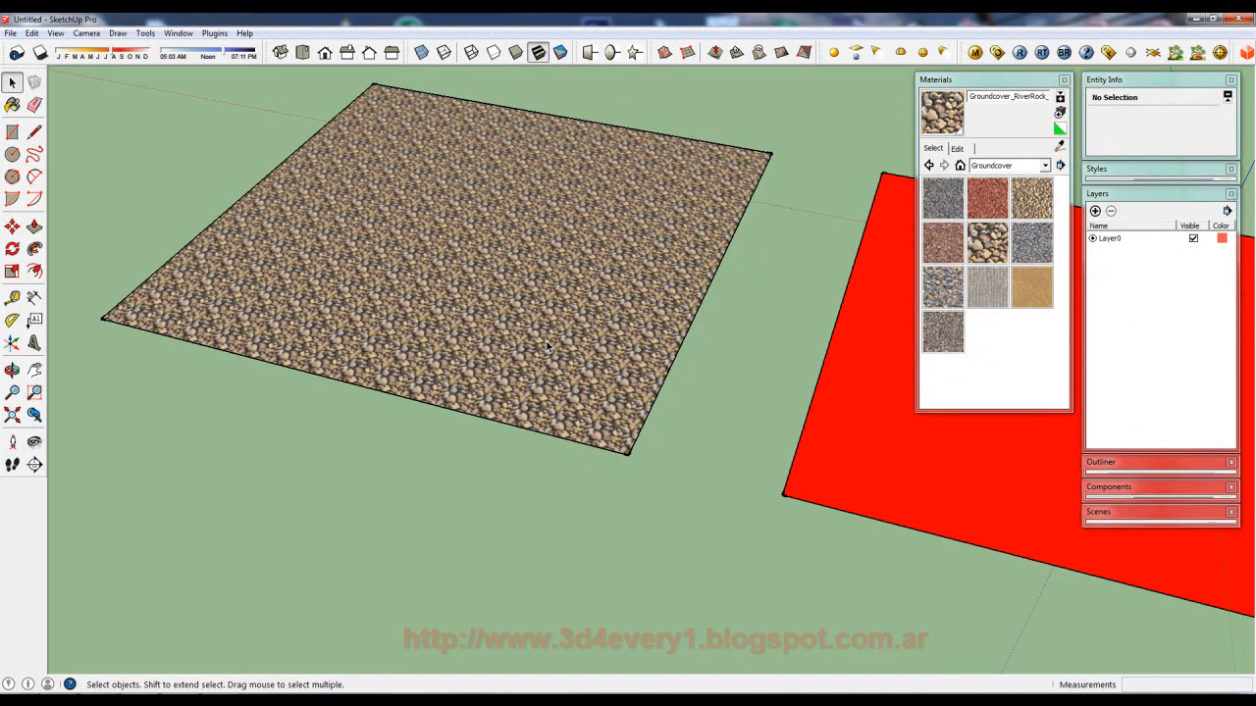
scroll(548, 346, down, 2)
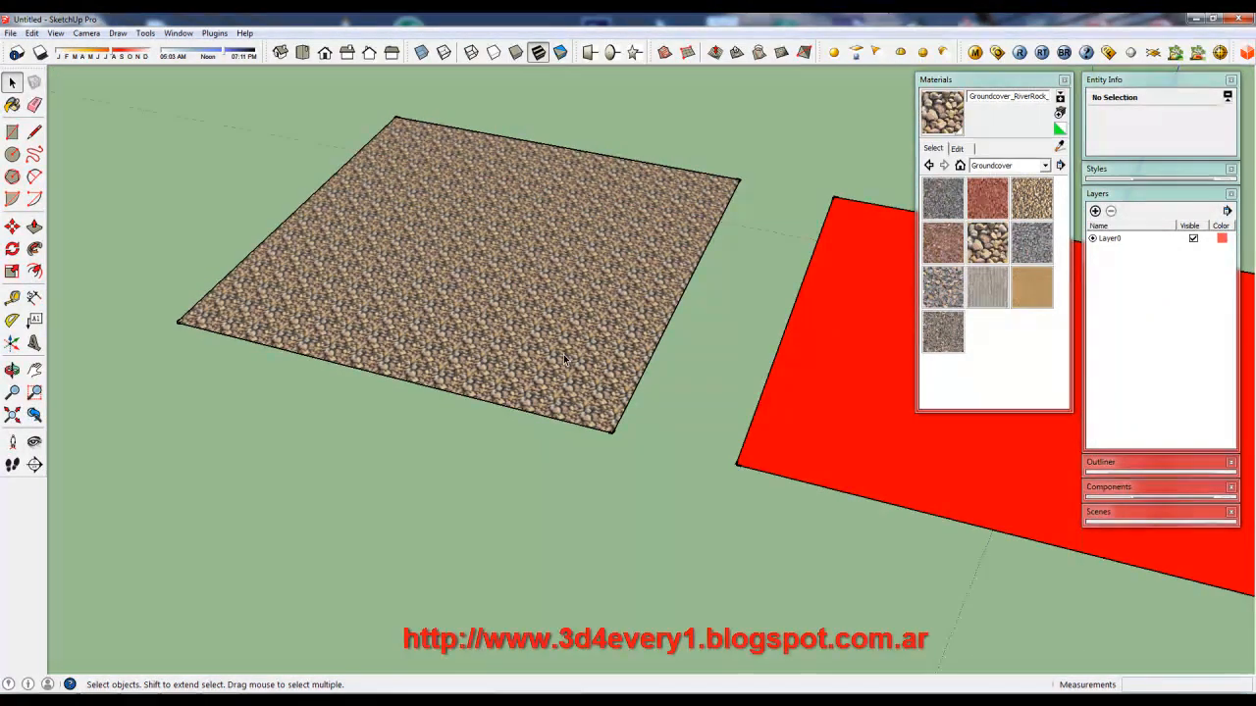
Examine the rescaled river rock texture up close and compare the textured and red faces from several angles
middle_drag(566, 404, 562, 369)
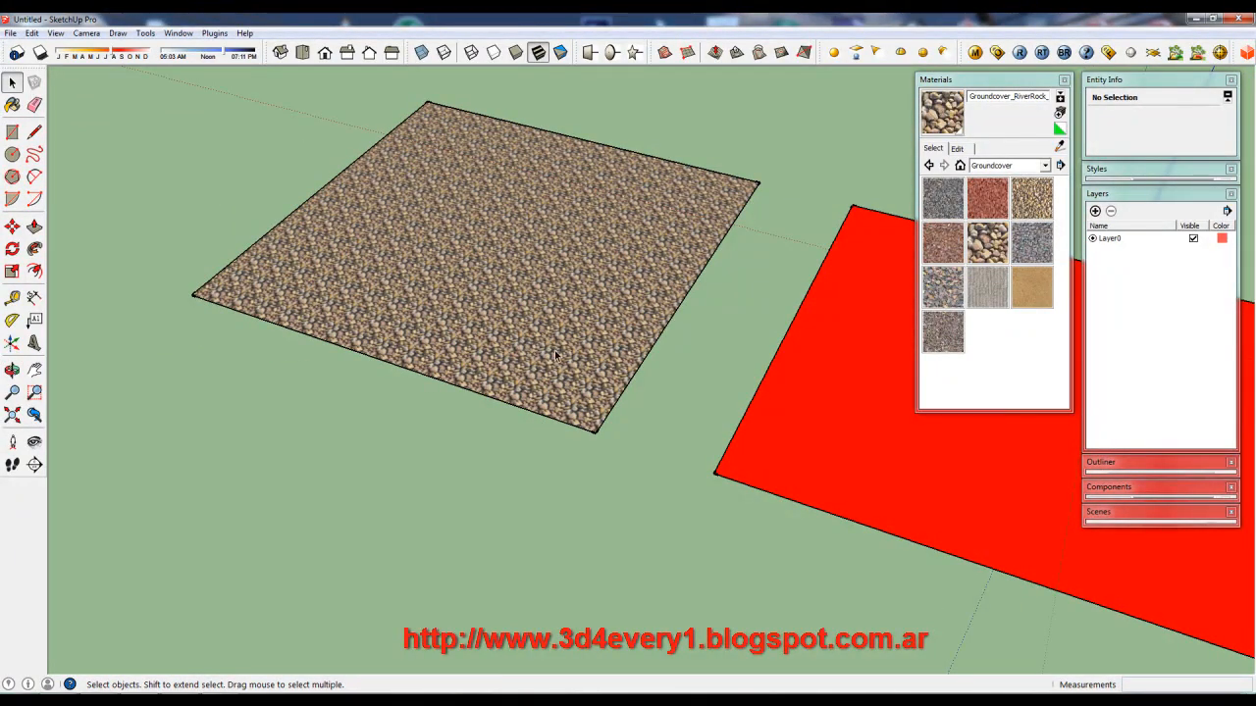
scroll(553, 355, down, 1)
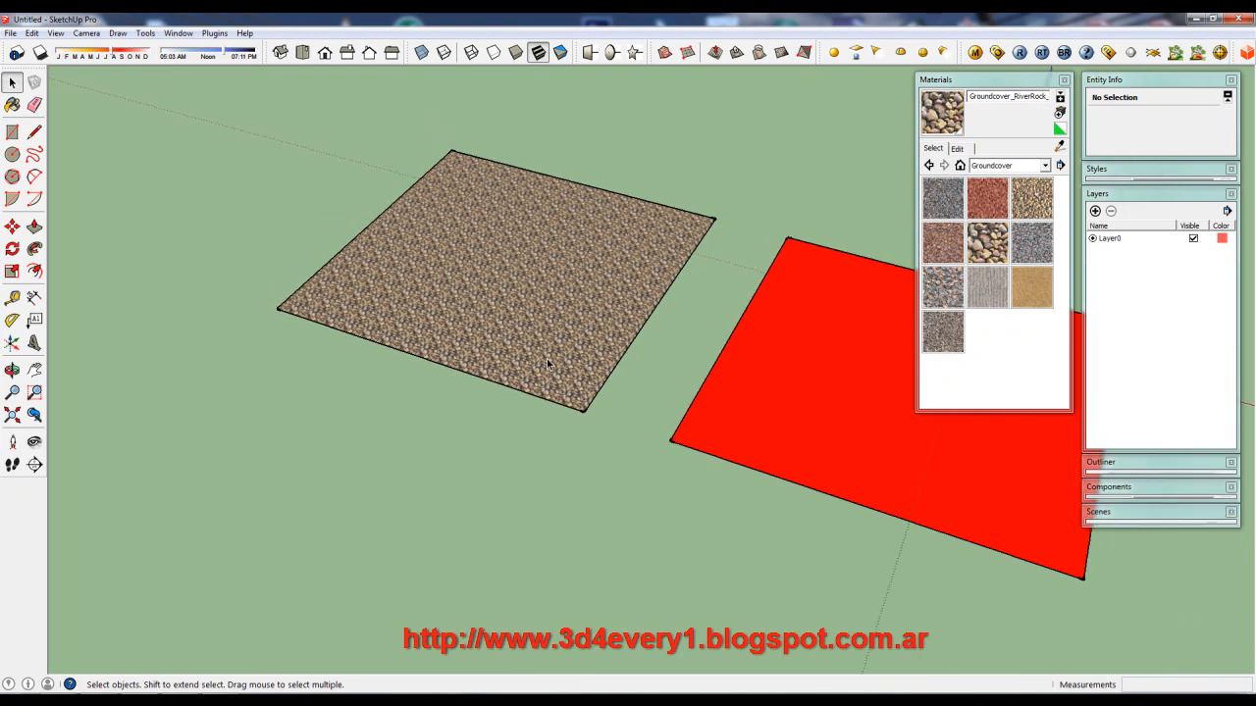
middle_drag(544, 344, 407, 345)
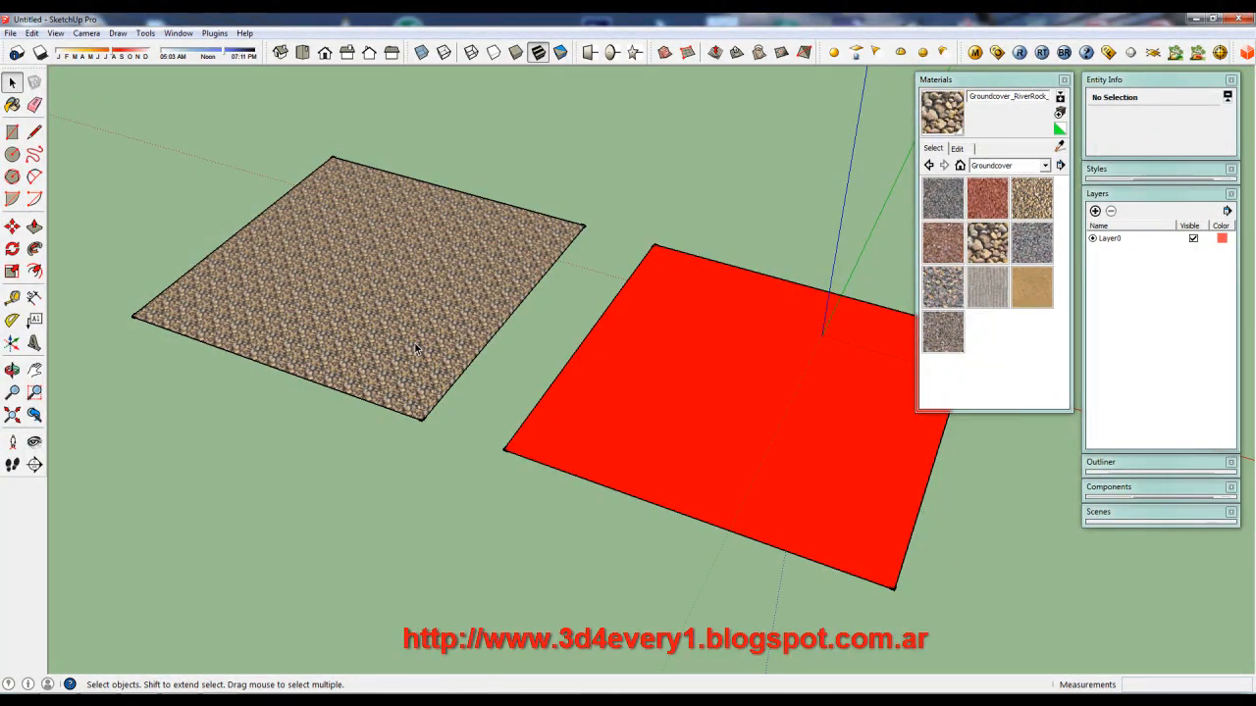
scroll(416, 348, up, 2)
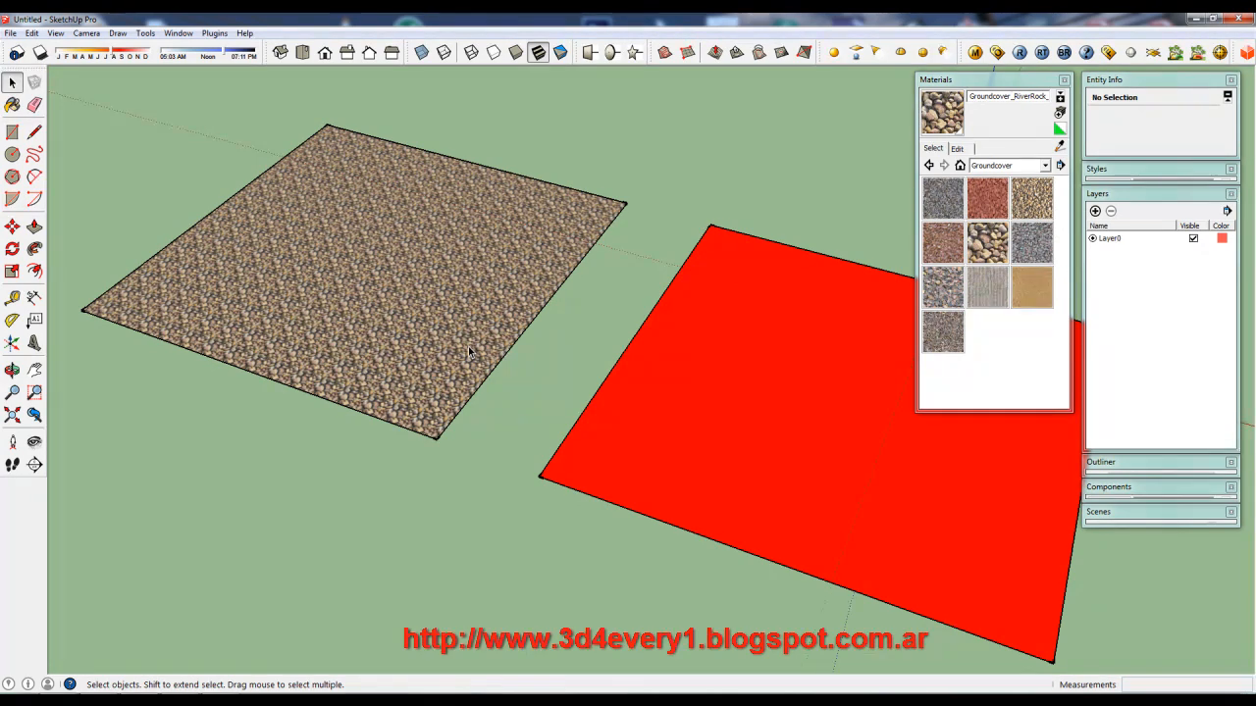
middle_drag(468, 346, 439, 311)
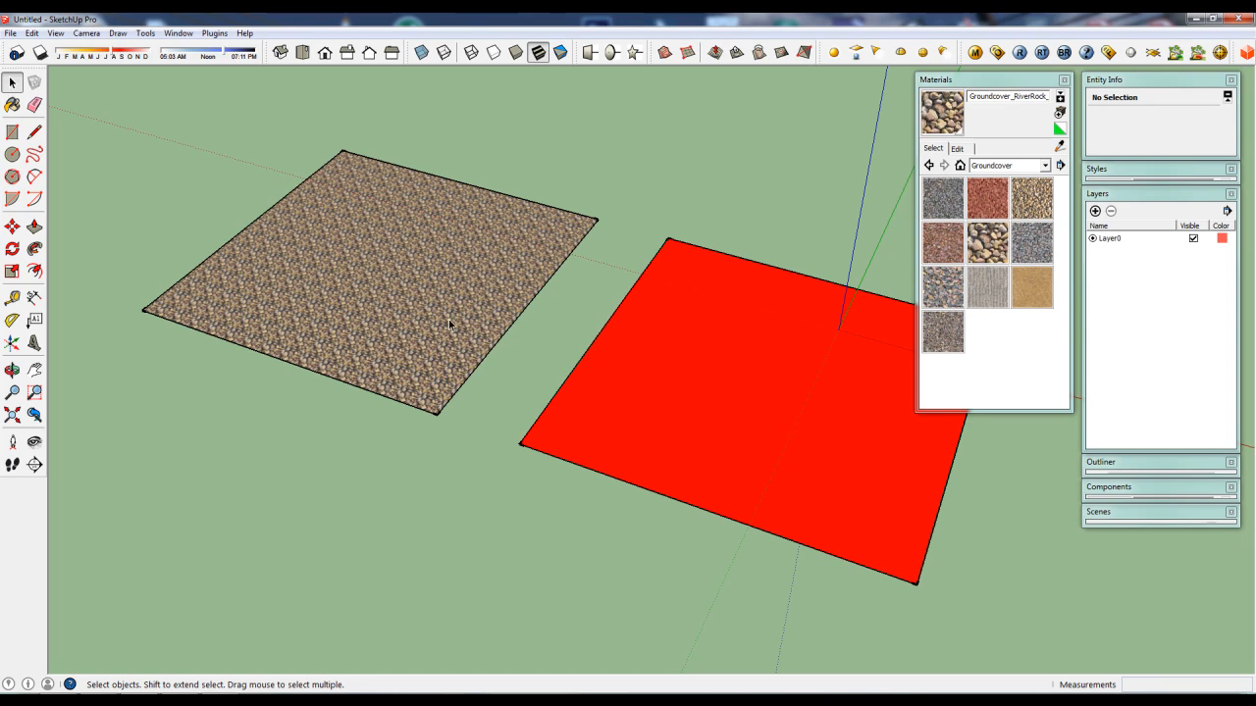
scroll(443, 322, up, 1)
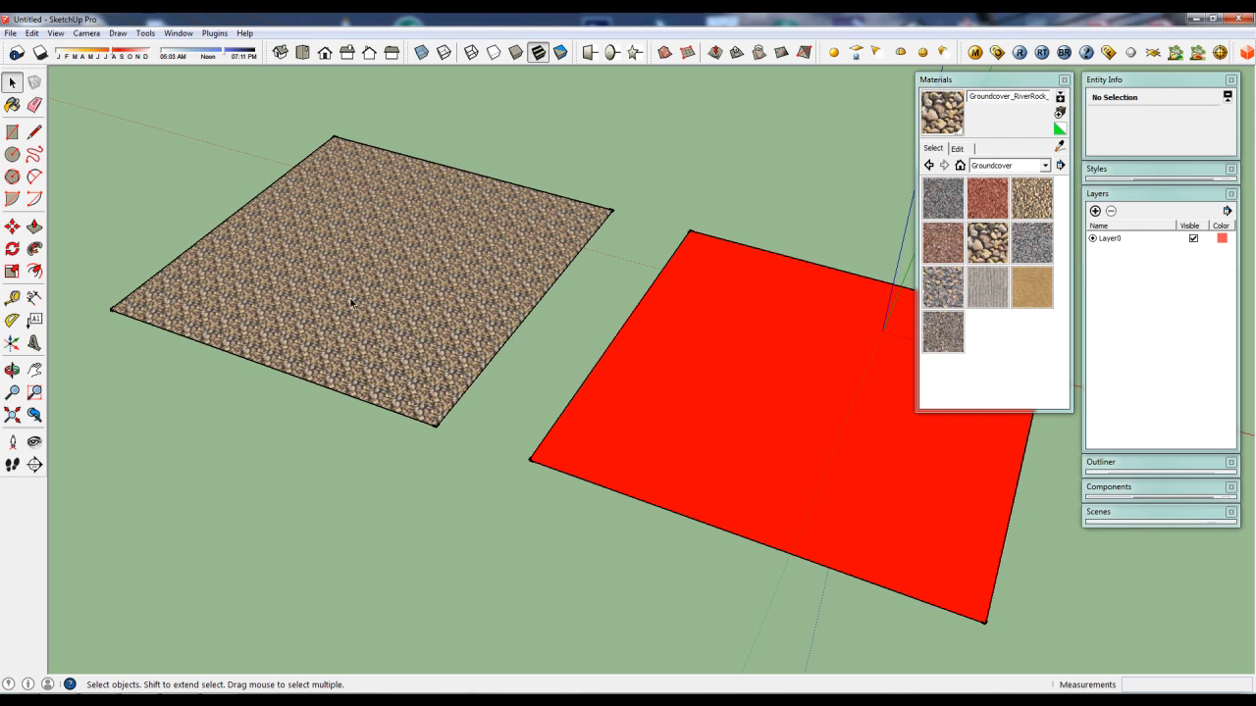
scroll(389, 333, up, 2)
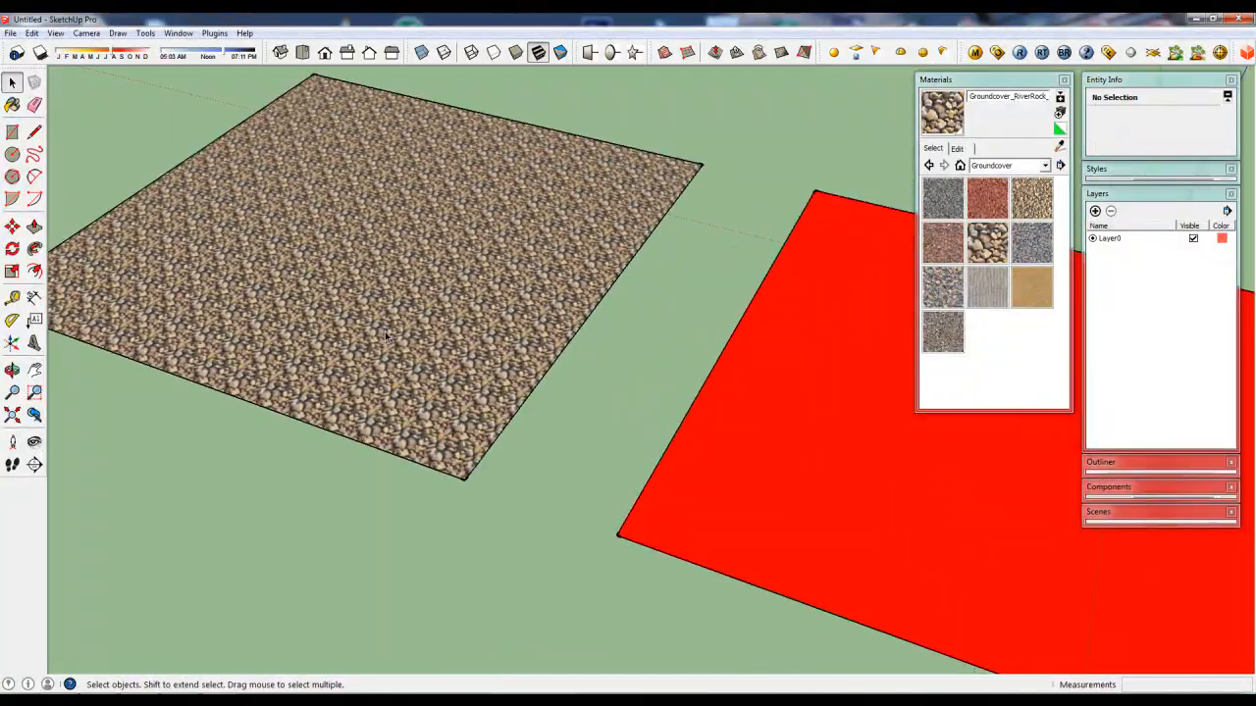
middle_drag(418, 312, 469, 376)
scroll(443, 398, up, 3)
scroll(496, 373, up, 3)
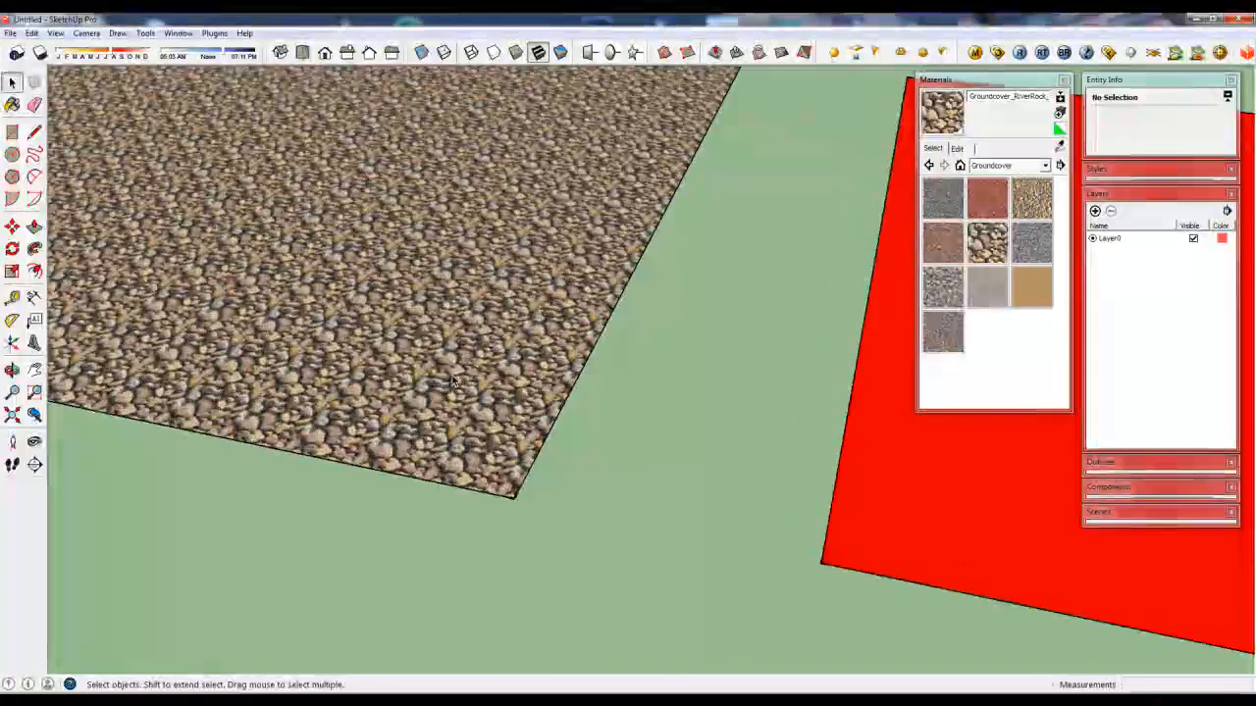
scroll(502, 378, down, 3)
scroll(499, 369, down, 3)
middle_drag(499, 369, 375, 378)
scroll(375, 378, down, 1)
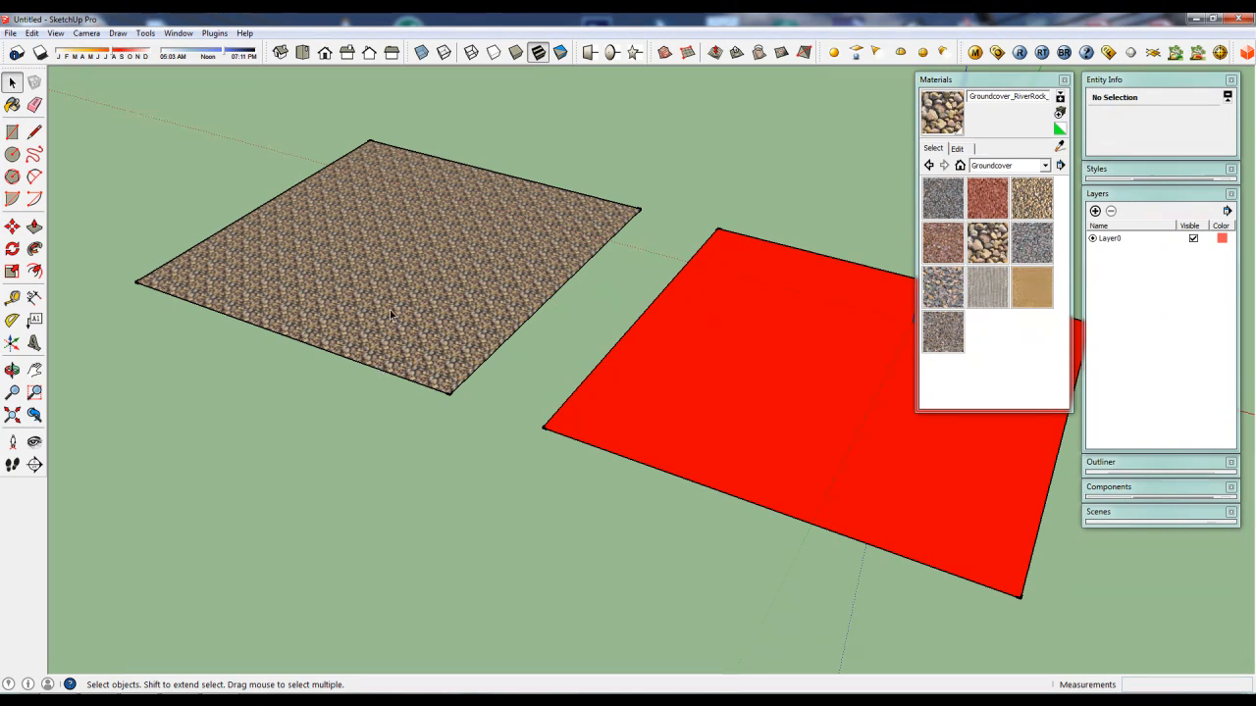
middle_drag(382, 369, 403, 361)
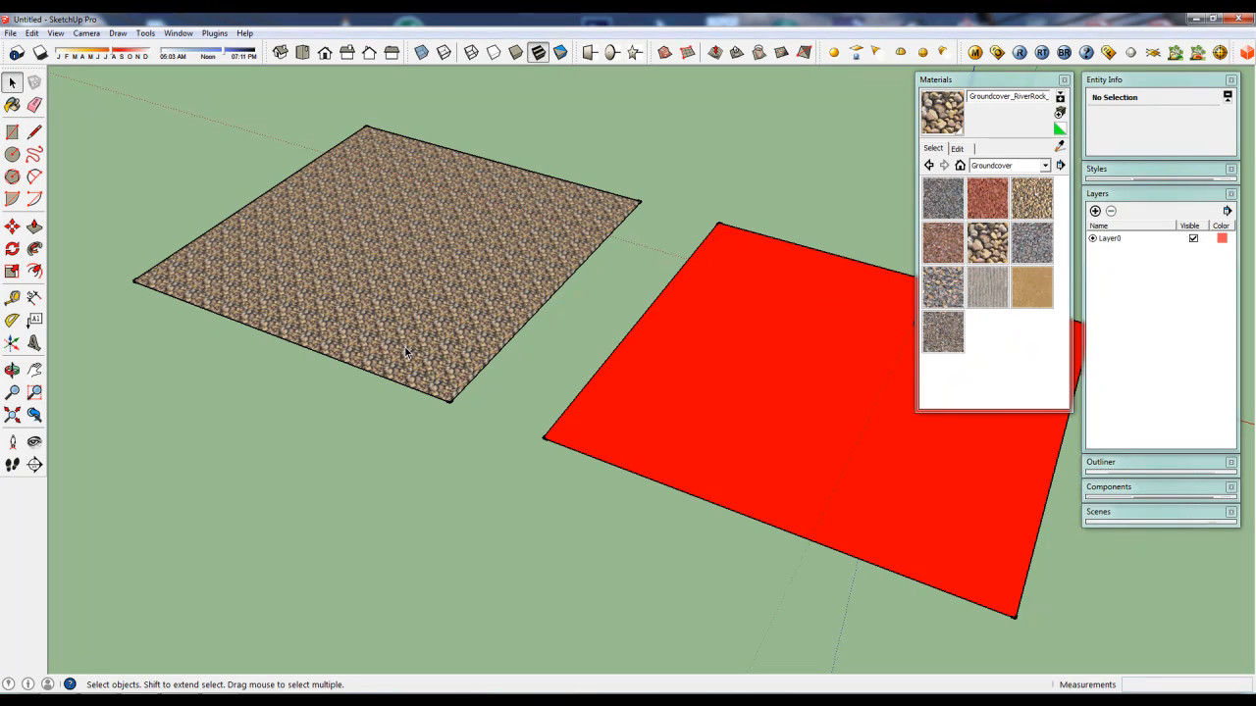
middle_drag(407, 351, 430, 359)
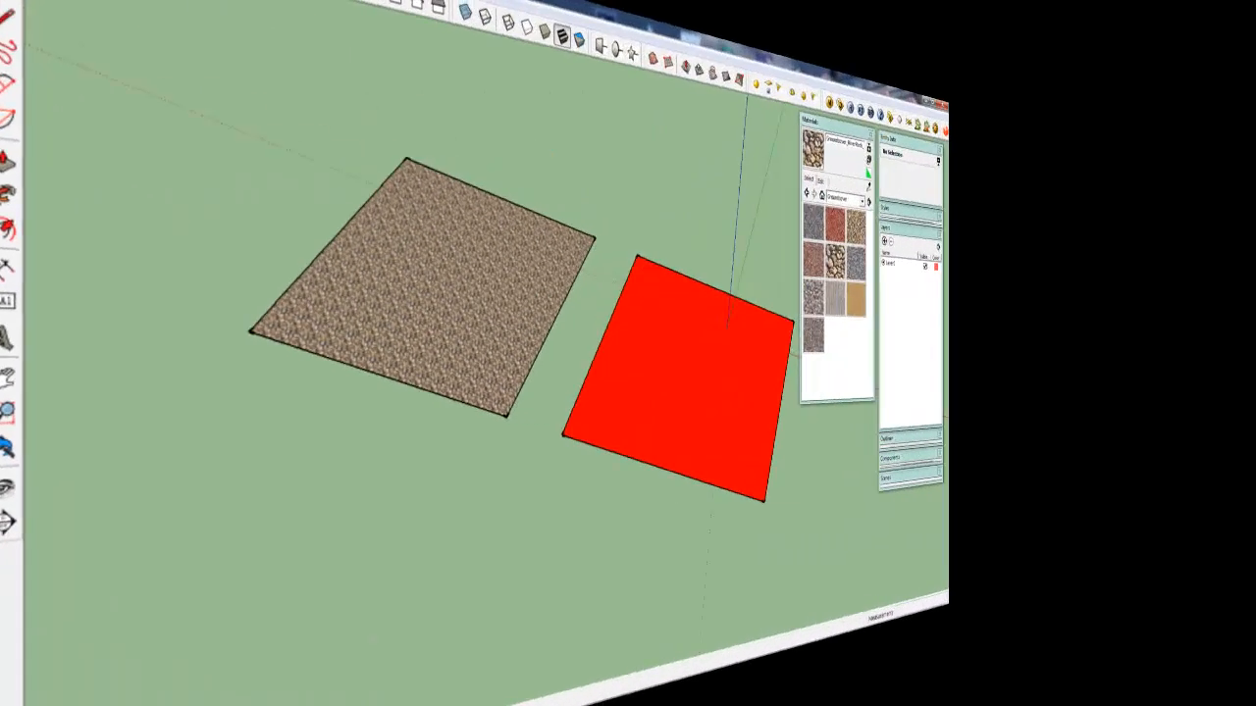
middle_drag(417, 388, 414, 406)
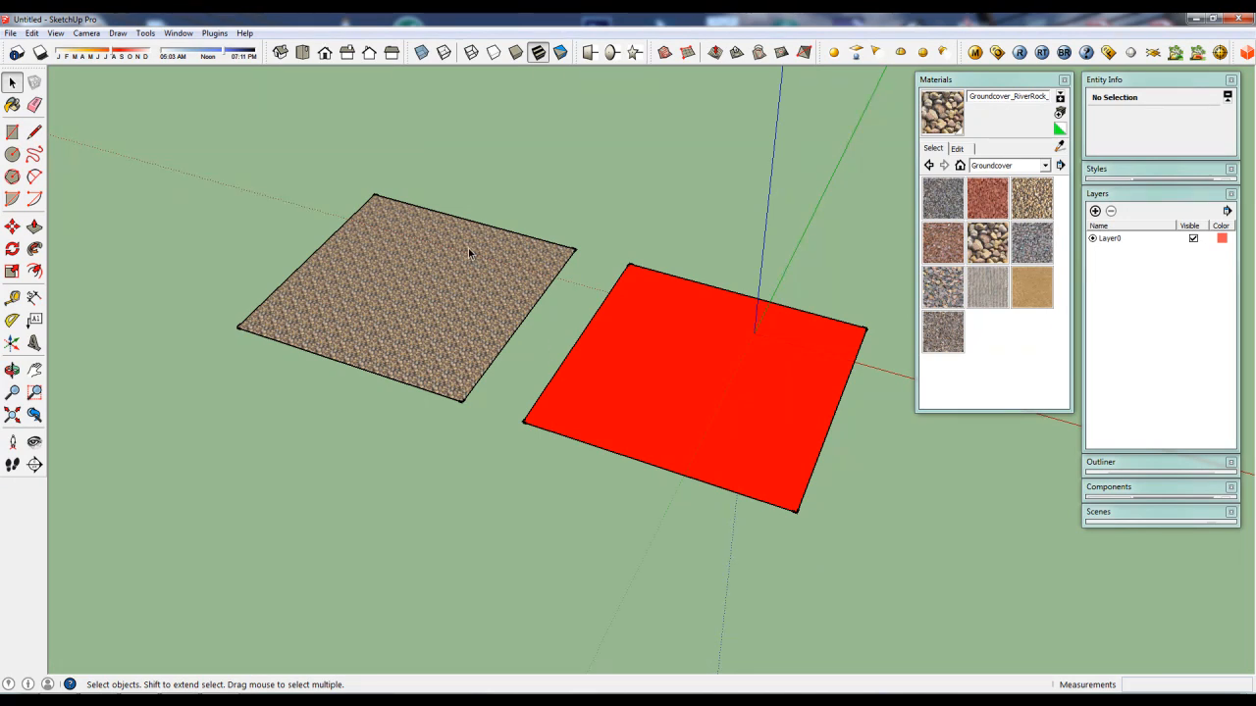
Display the model in Monochrome style to inspect the front and back sides of both faces, and return to Shaded With Textures
click(560, 53)
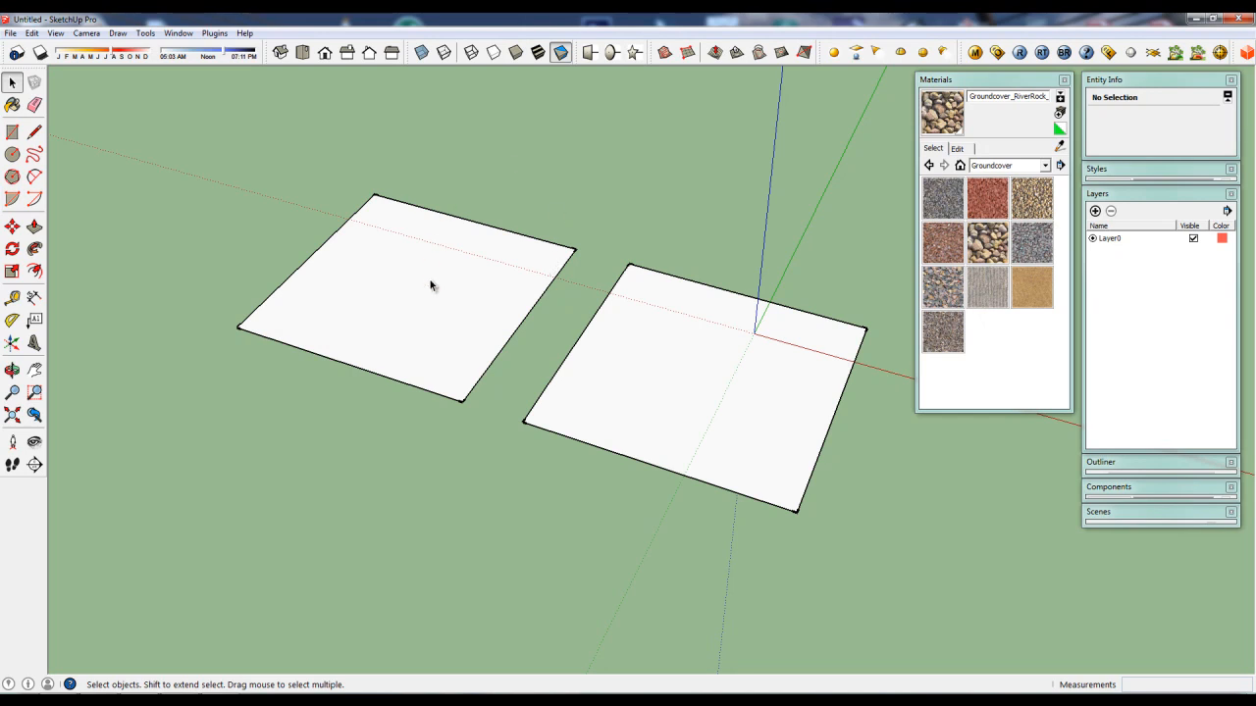
middle_drag(563, 373, 549, 72)
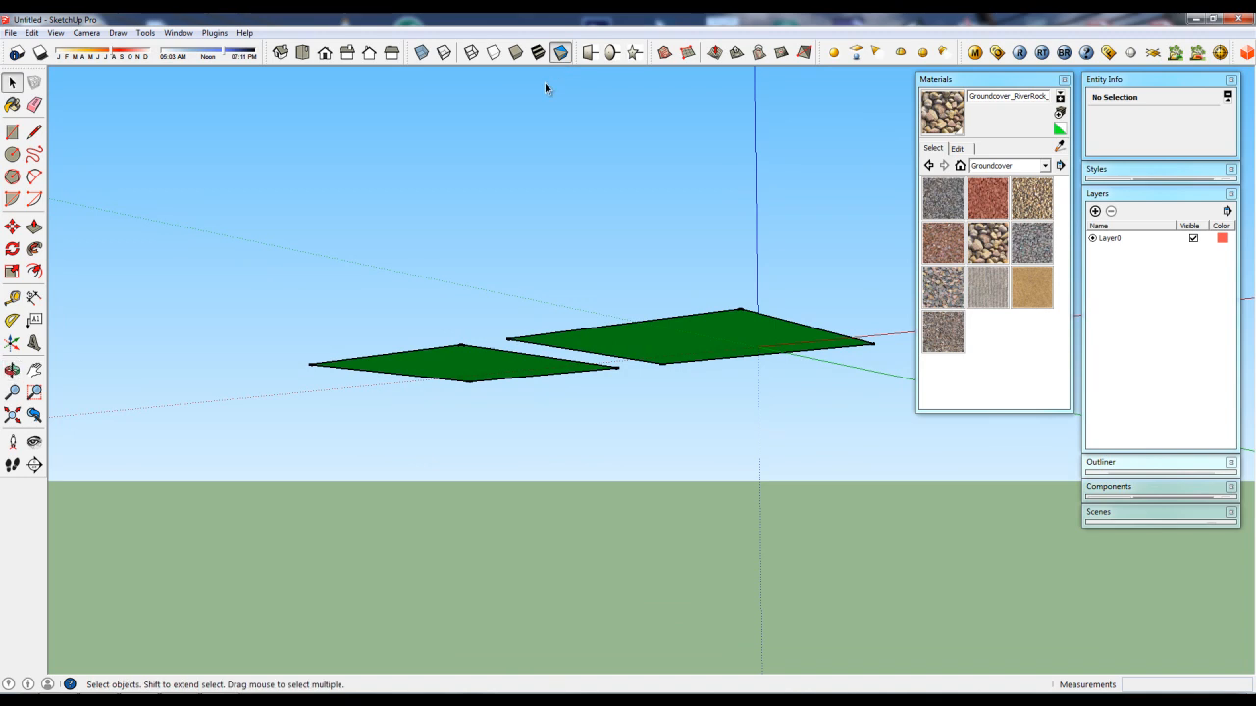
middle_drag(488, 203, 482, 396)
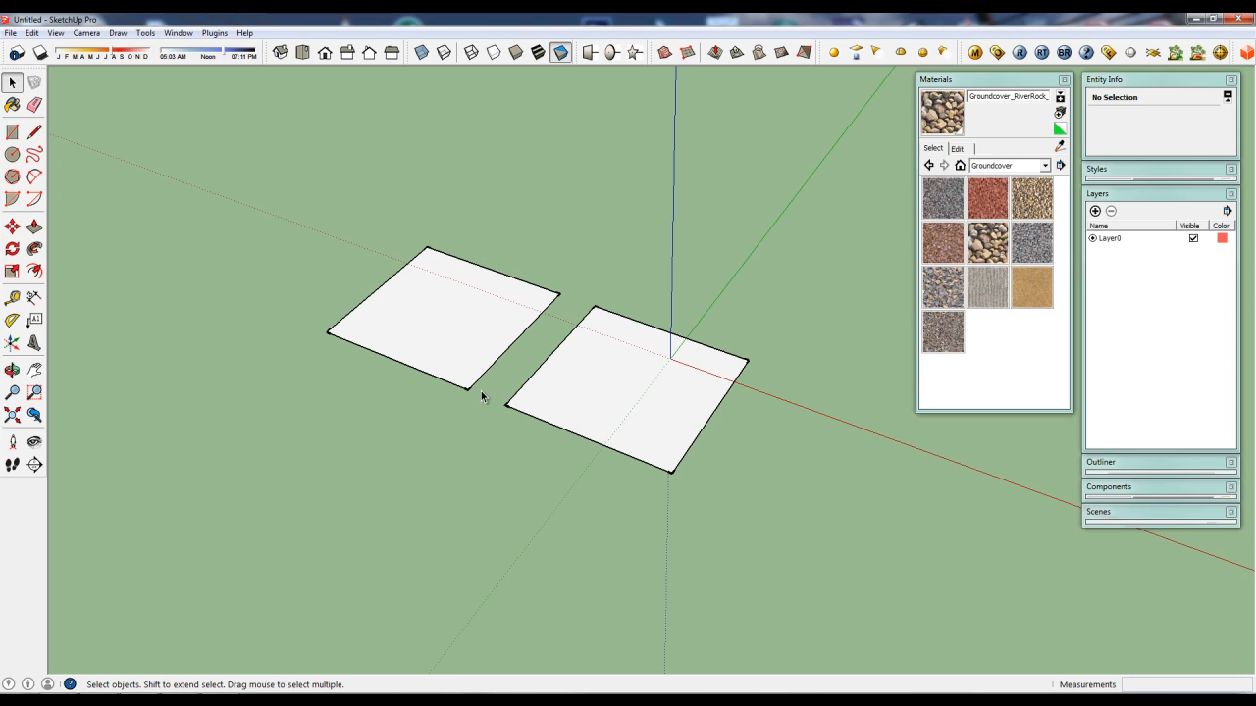
scroll(446, 292, up, 3)
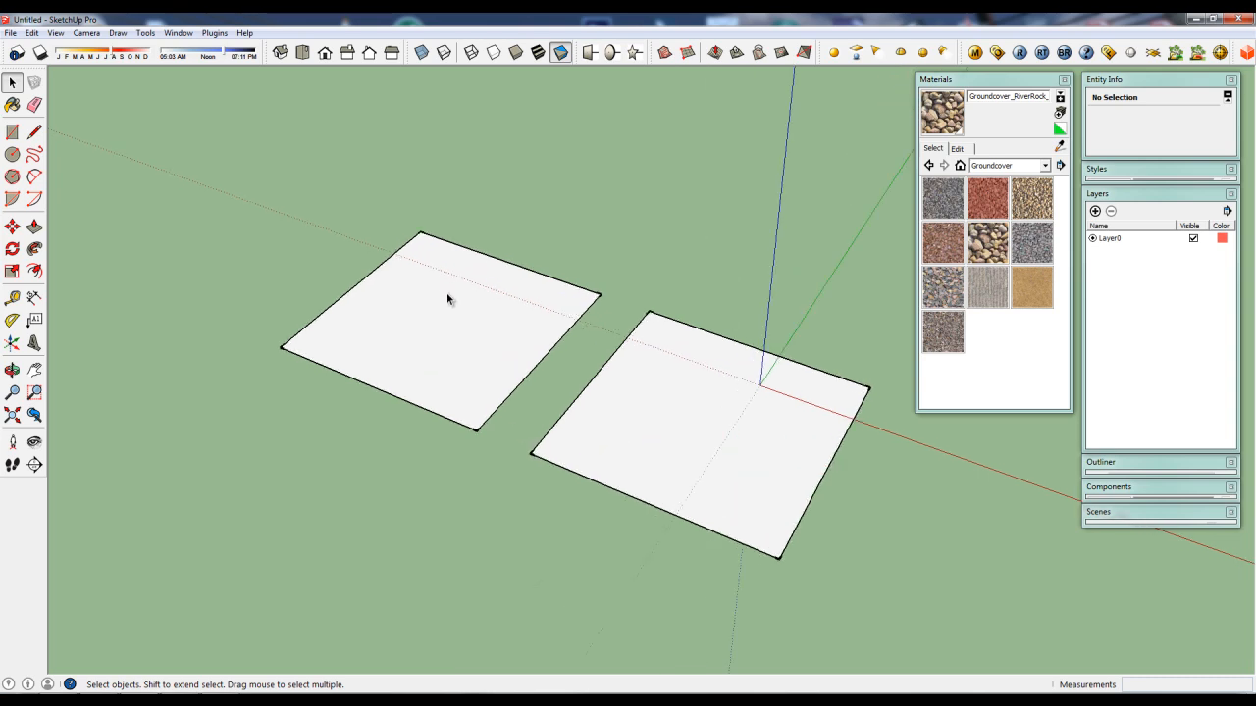
middle_drag(461, 337, 457, 286)
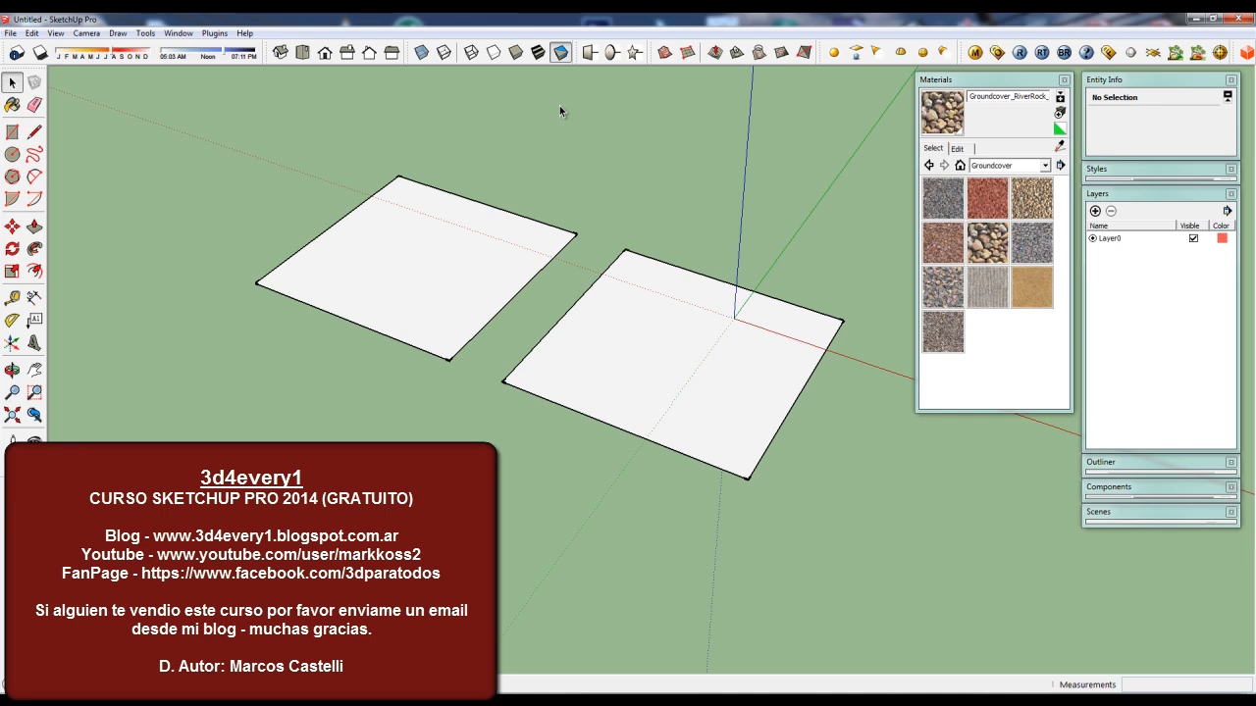
middle_drag(631, 261, 599, 275)
scroll(601, 272, up, 1)
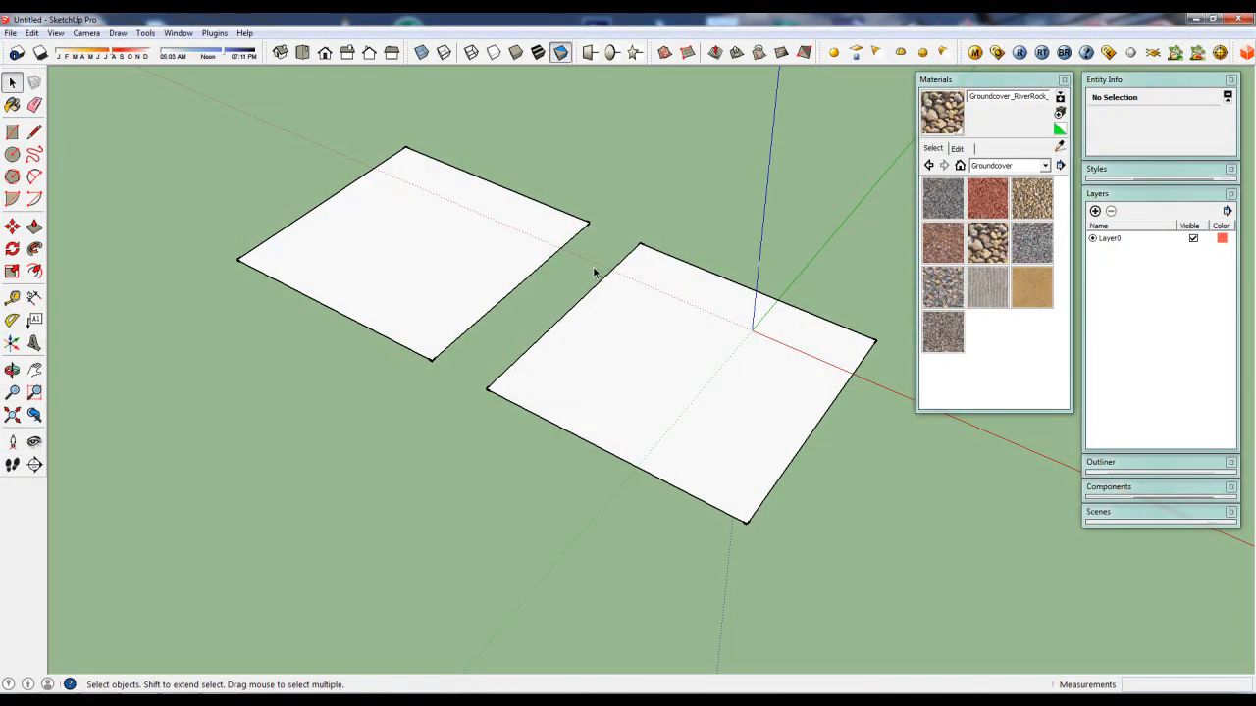
click(538, 53)
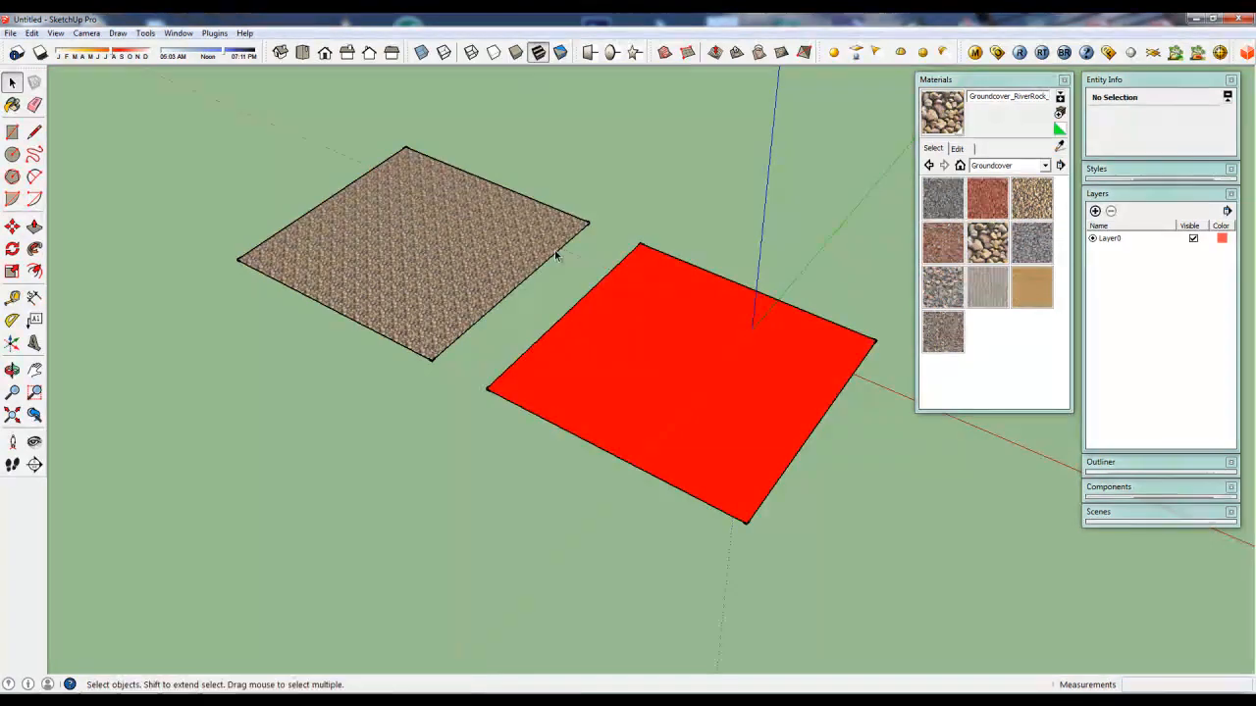
Select the red face and examine its front and back materials in Entity Info
click(662, 338)
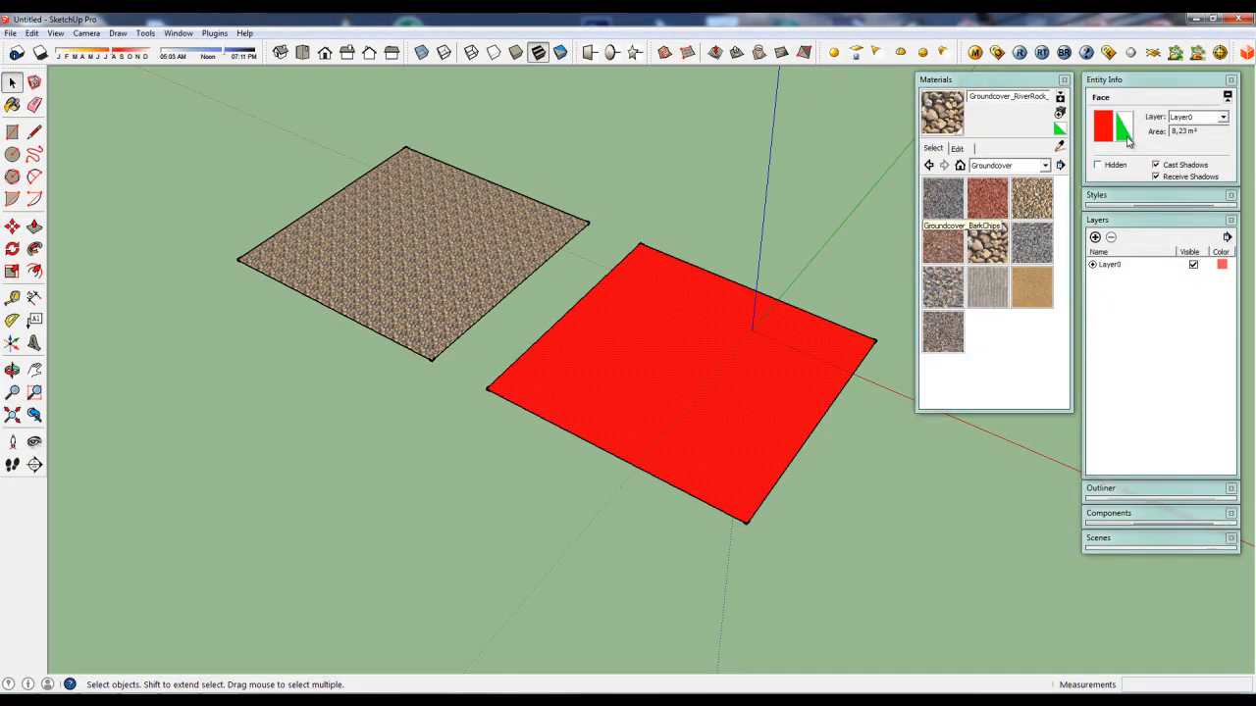
middle_drag(791, 357, 691, 310)
drag(695, 335, 693, 338)
key(space)
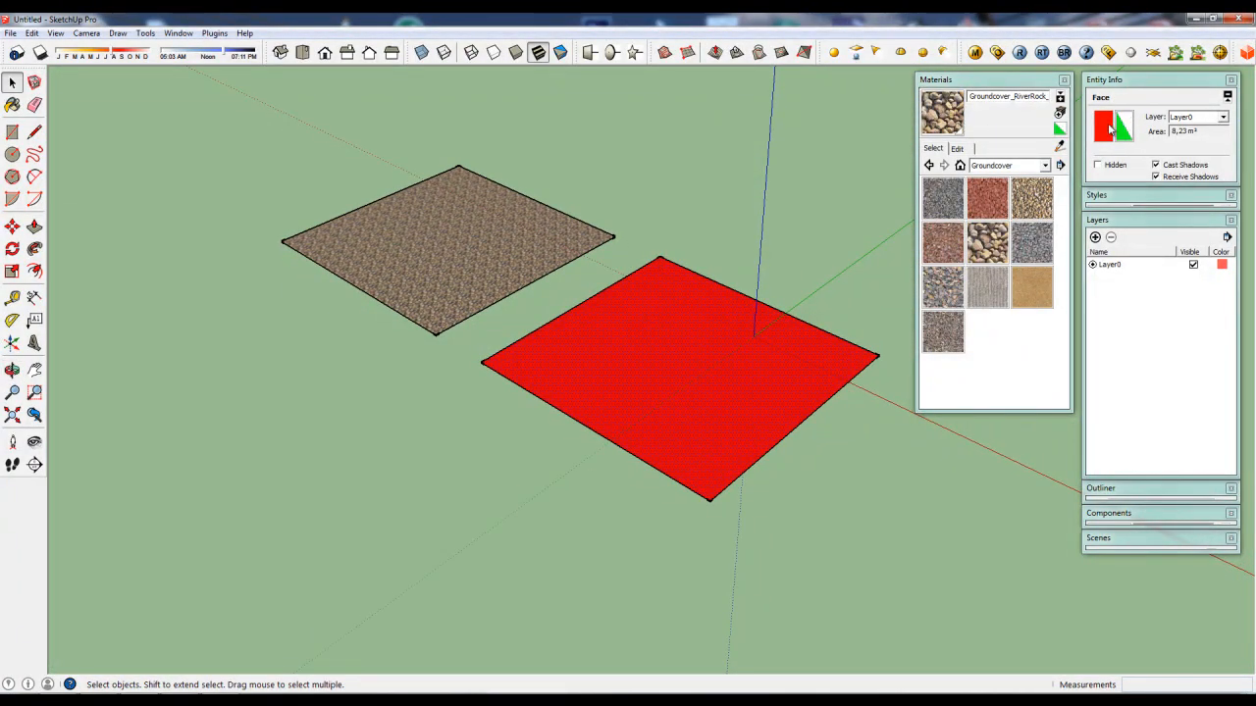
key(o)
mouse_move(658, 367)
mouse_down()
mouse_move(617, 373)
mouse_move(652, 384)
mouse_up()
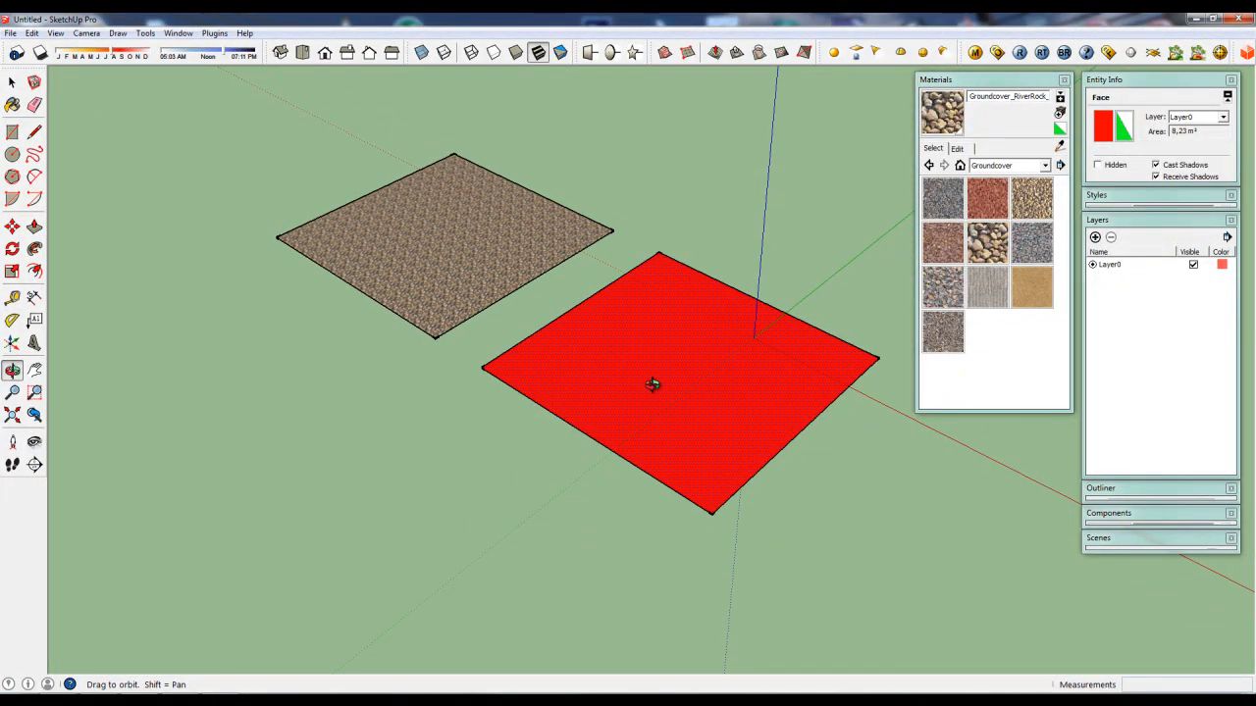
key(space)
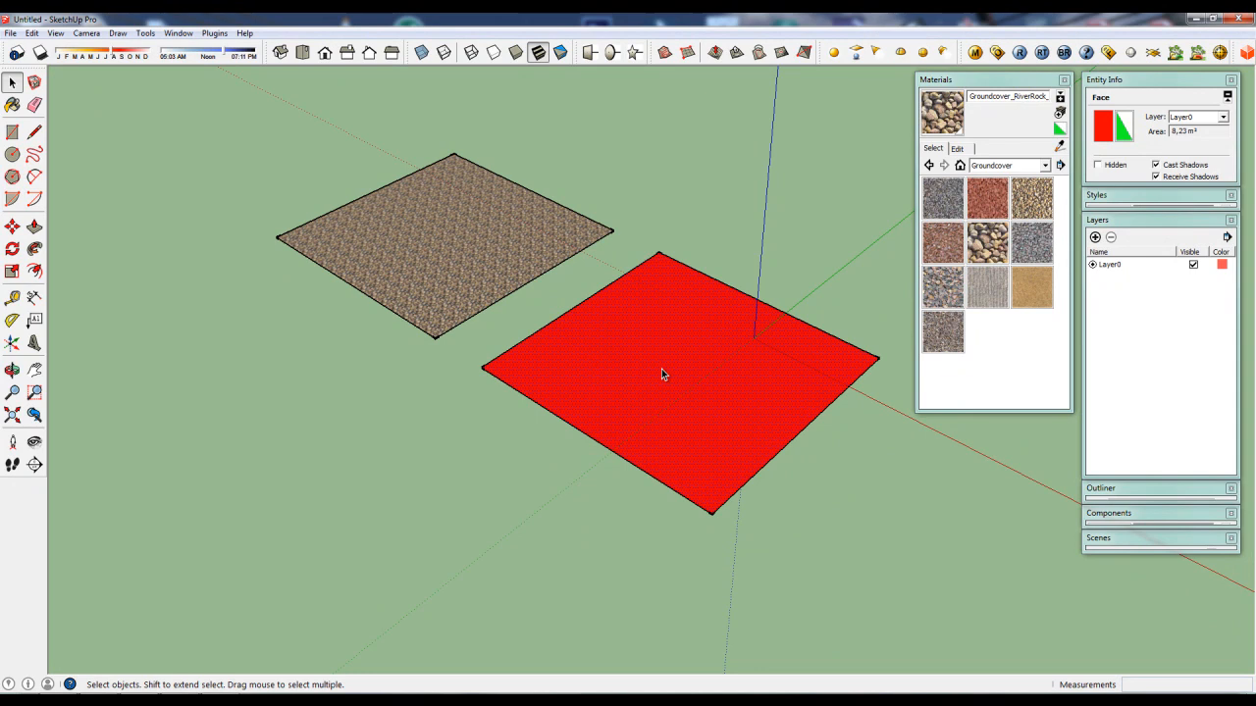
scroll(661, 374, up, 1)
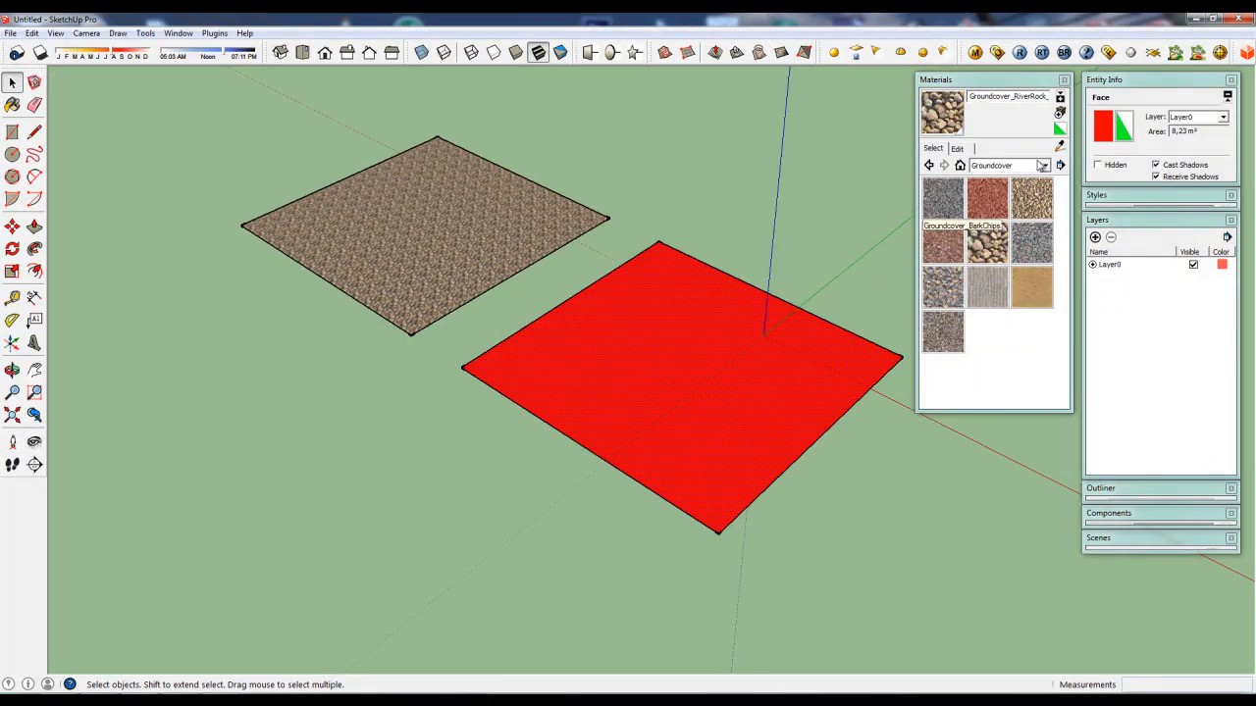
Paint the red face's front side with Translucent_Glass_Blue from the Translucidos collection
click(1040, 165)
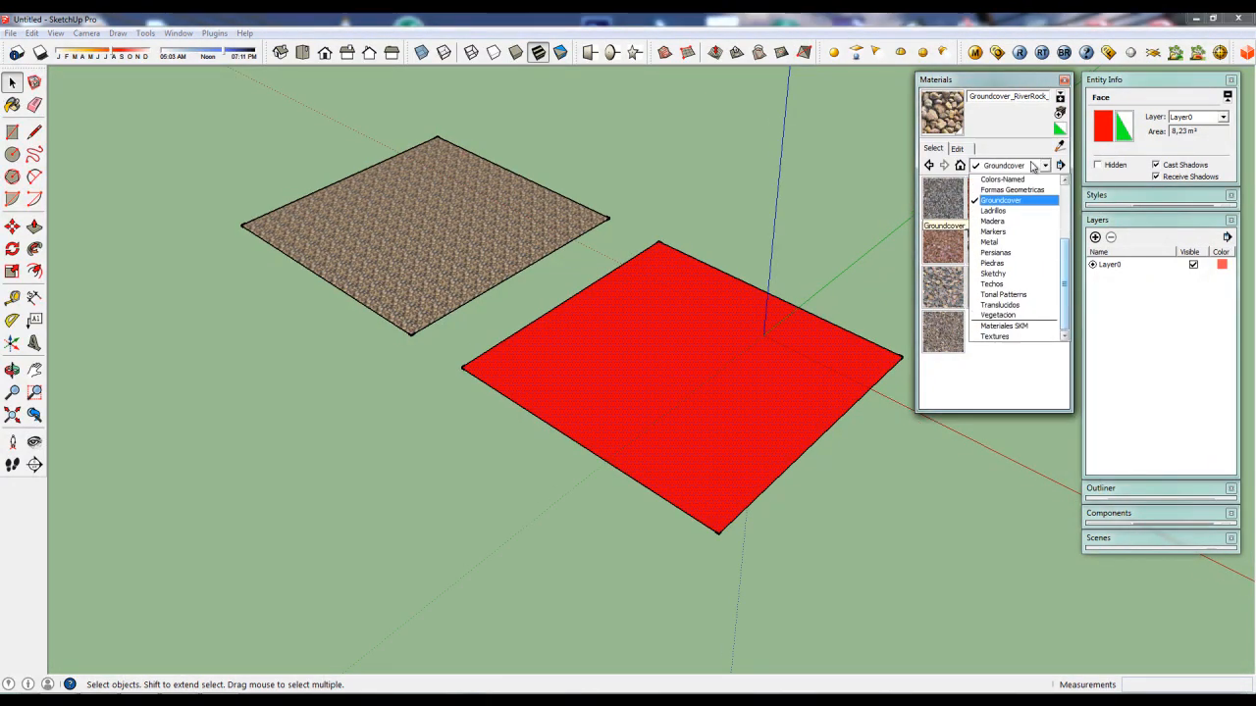
click(1007, 305)
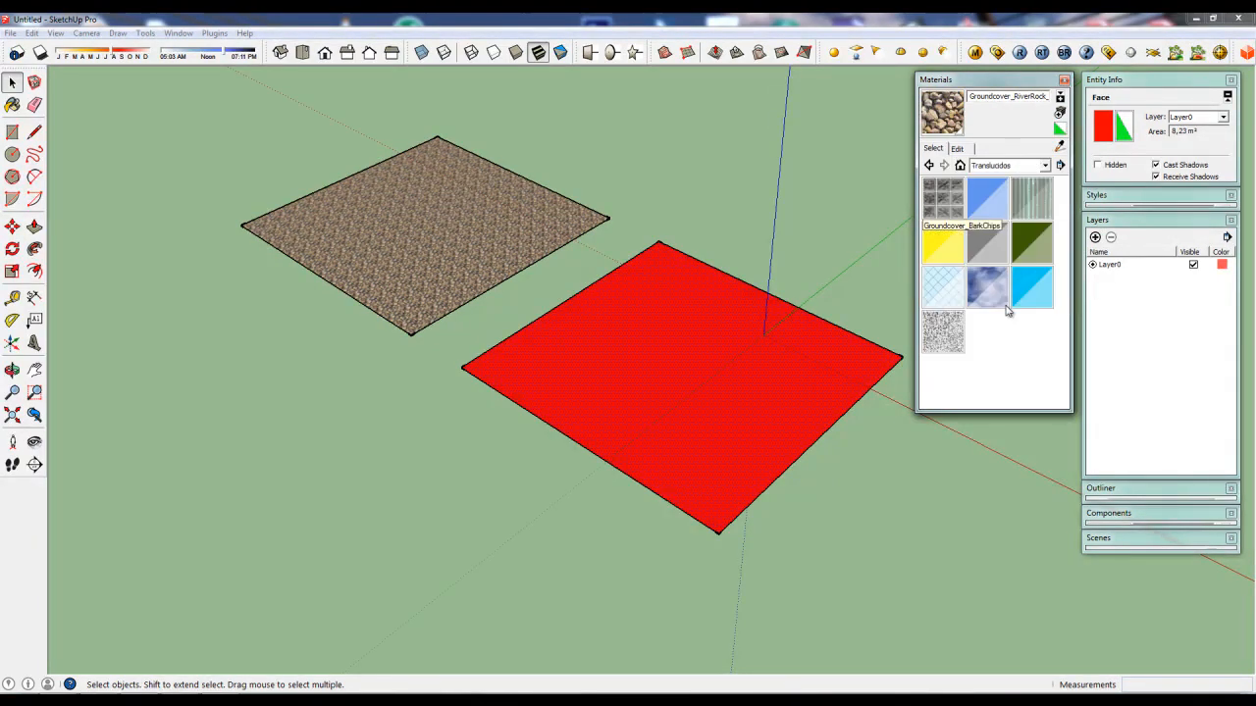
click(989, 201)
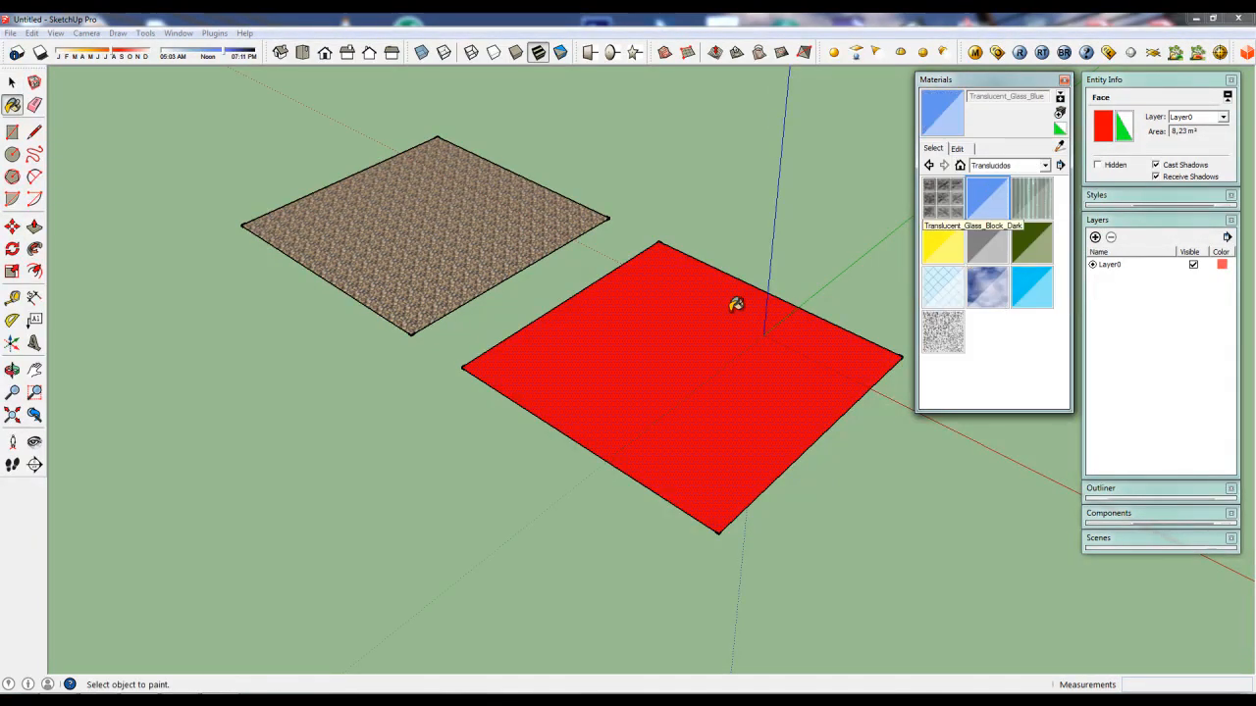
click(734, 300)
middle_drag(684, 339, 701, 281)
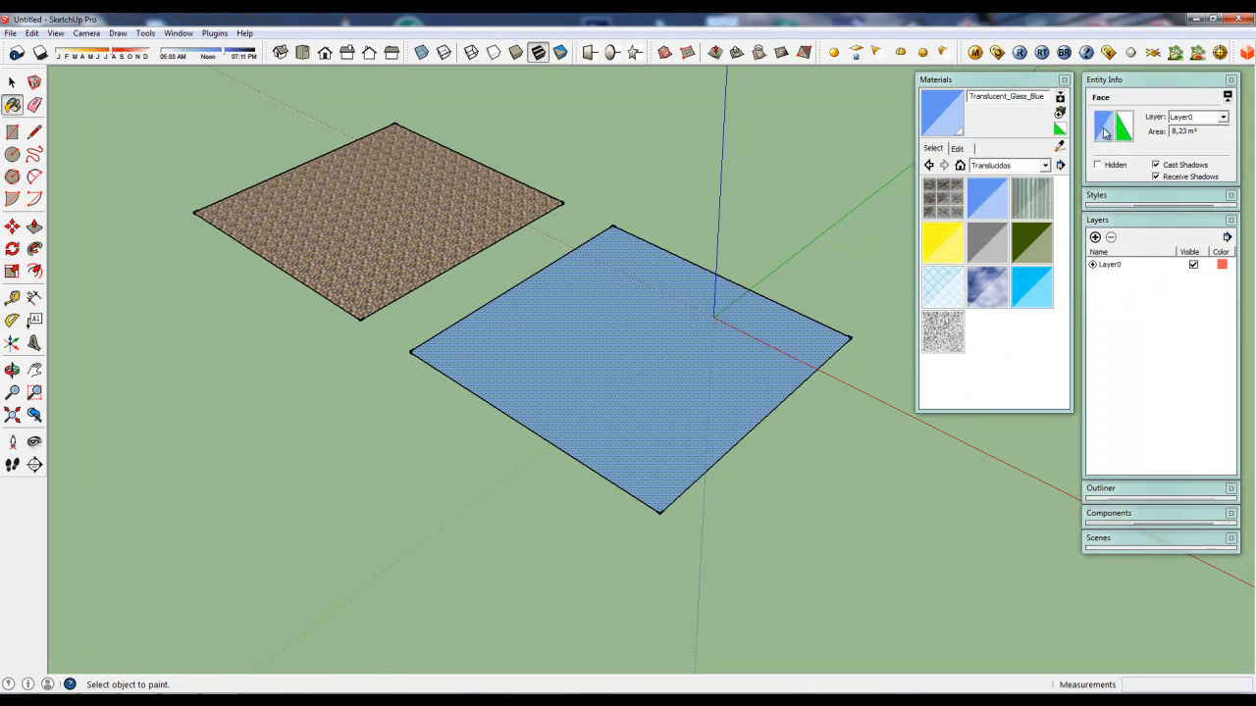
Choose Translucent_Glass_Blue as the paint for the selected copied face and its edges
middle_drag(645, 465, 629, 132)
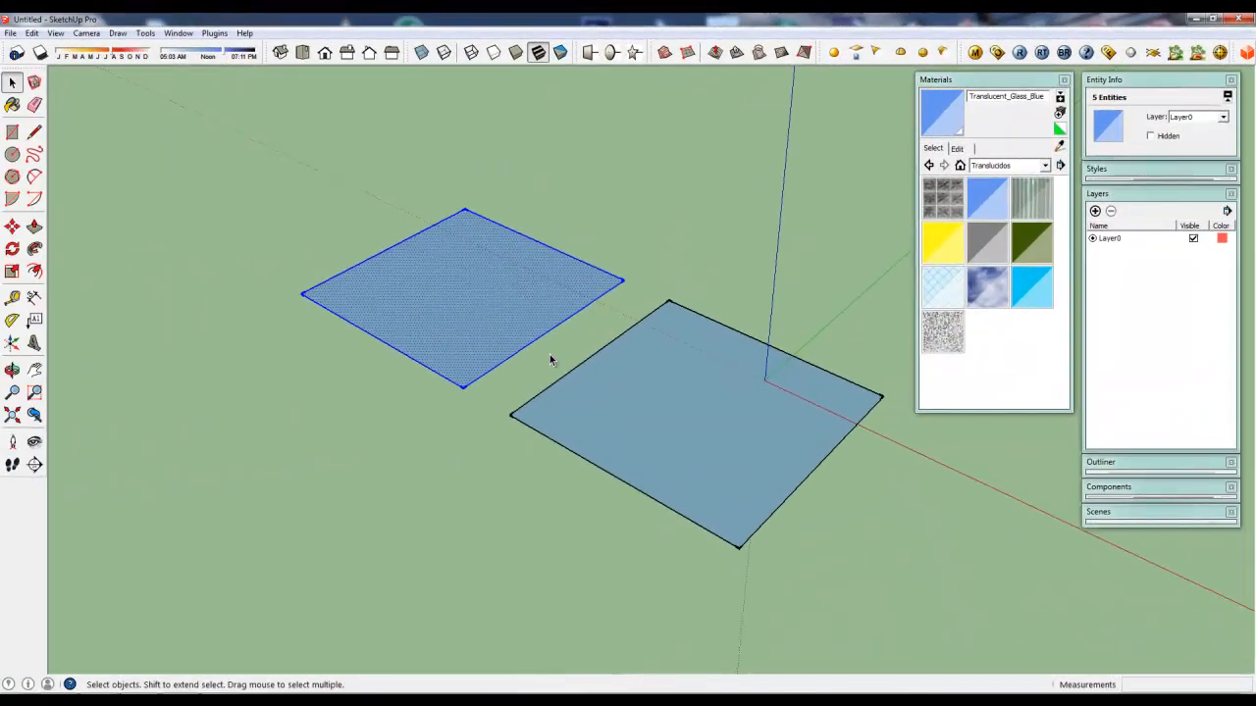
mouse_move(629, 412)
middle_down()
mouse_move(588, 216)
mouse_move(656, 317)
mouse_move(686, 289)
middle_up()
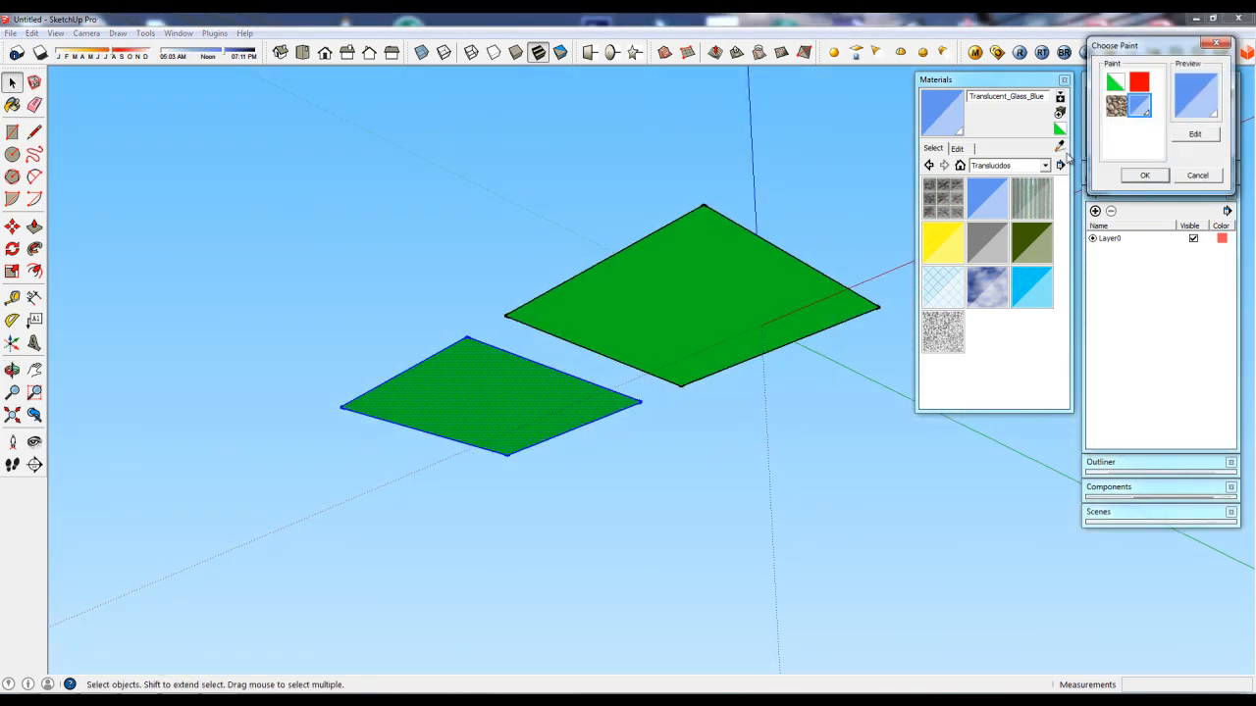
click(1142, 175)
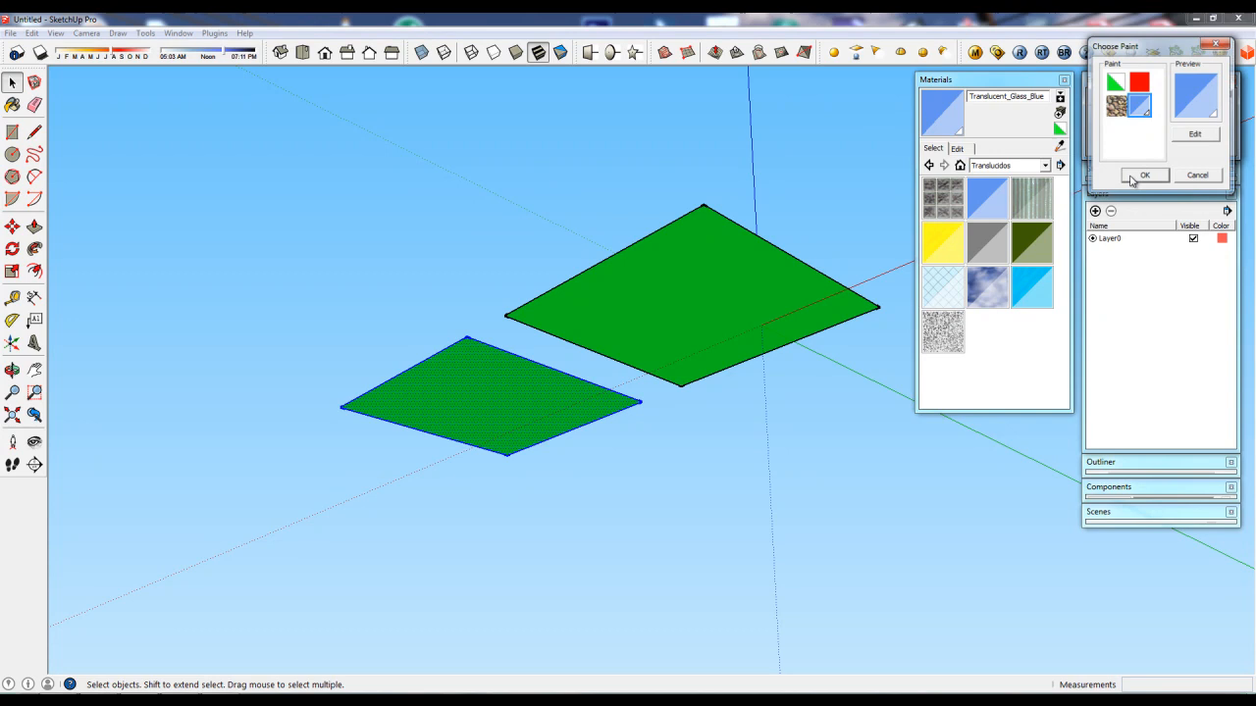
Paint the underside of the original face with Translucent_Glass_Blue and view both faces from above
click(975, 198)
click(746, 280)
mouse_move(631, 246)
middle_down()
mouse_move(654, 540)
mouse_move(615, 461)
mouse_move(588, 471)
mouse_move(595, 546)
middle_up()
scroll(650, 471, up, 3)
mouse_move(651, 471)
middle_down()
mouse_move(658, 478)
mouse_move(655, 428)
middle_up()
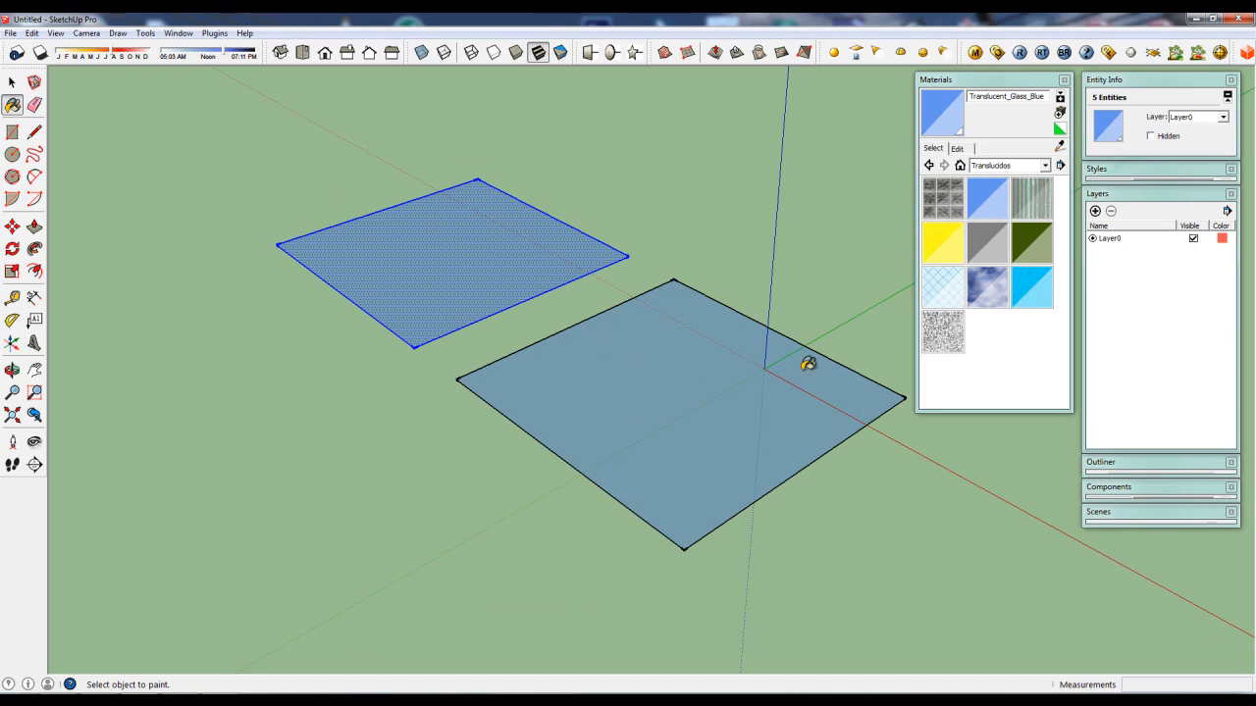
Paint the upper side of the original face with Wood_Floor from the Madera collection and clear the selection
click(1005, 166)
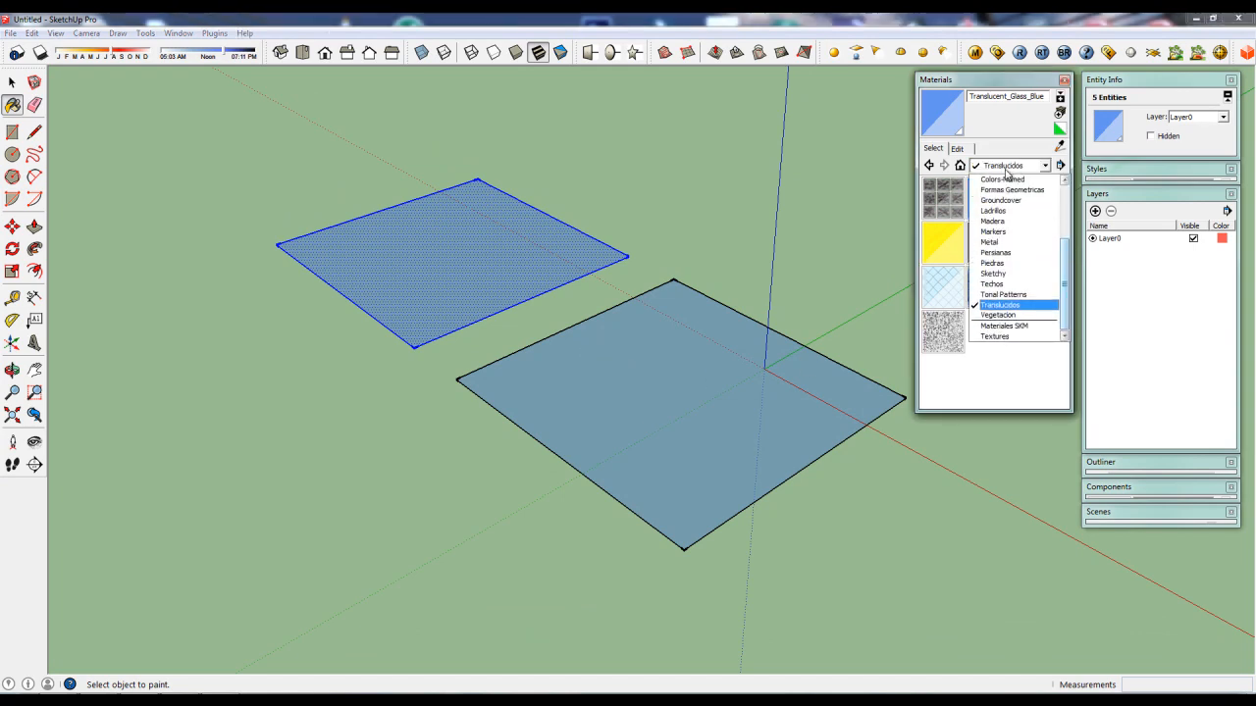
click(992, 221)
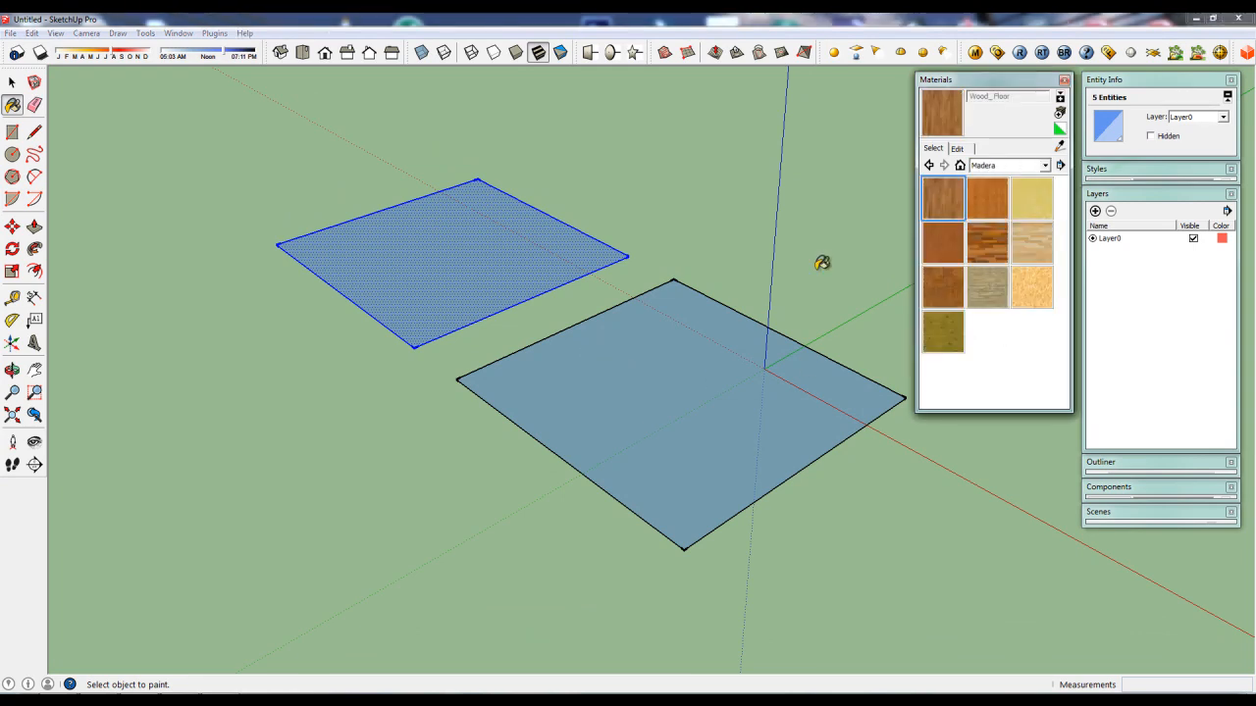
click(932, 209)
click(732, 337)
mouse_move(631, 435)
middle_down()
mouse_move(654, 472)
mouse_move(608, 433)
middle_up()
key(space)
click(802, 486)
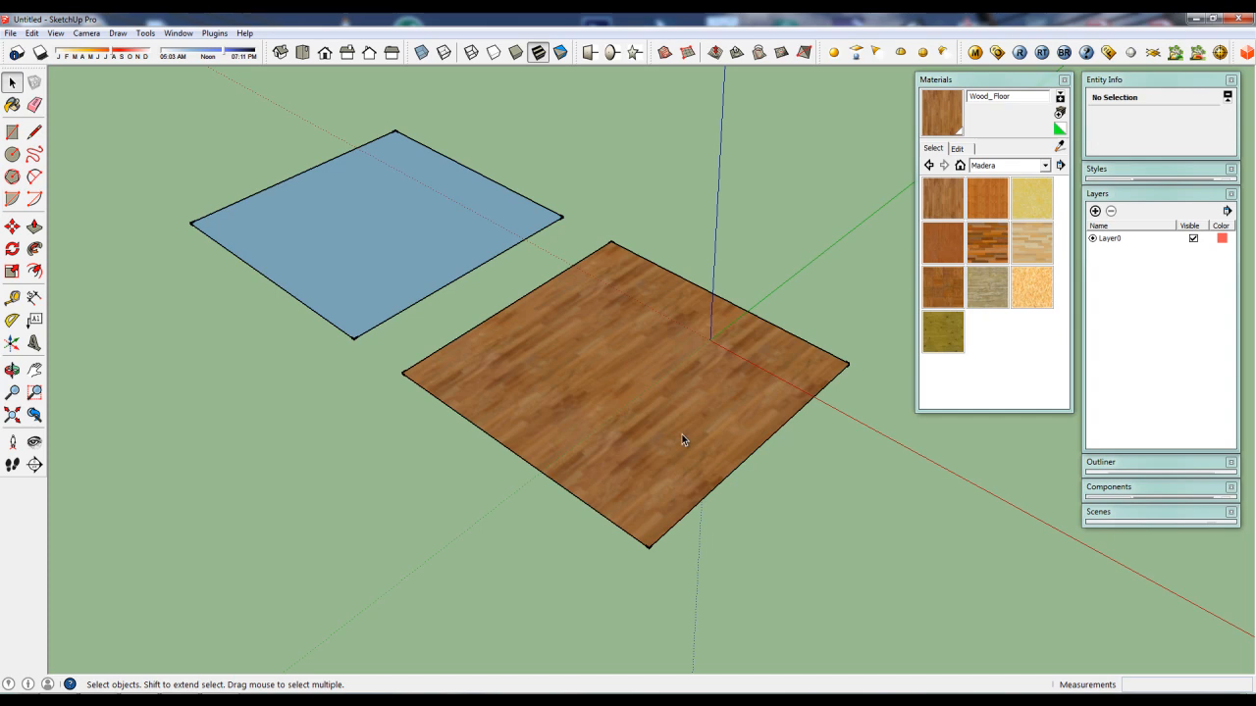
Select the wood-textured face and set the material of its back side to Default
scroll(682, 439, up, 2)
click(669, 429)
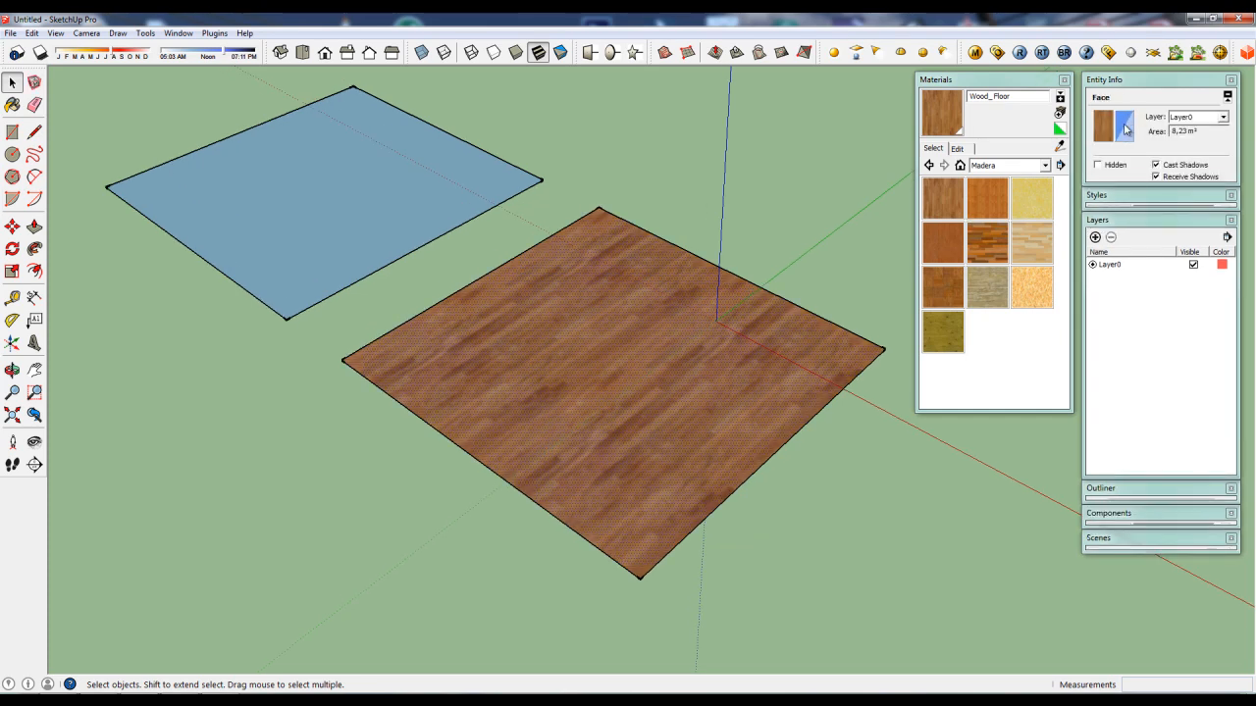
middle_drag(645, 454, 654, 124)
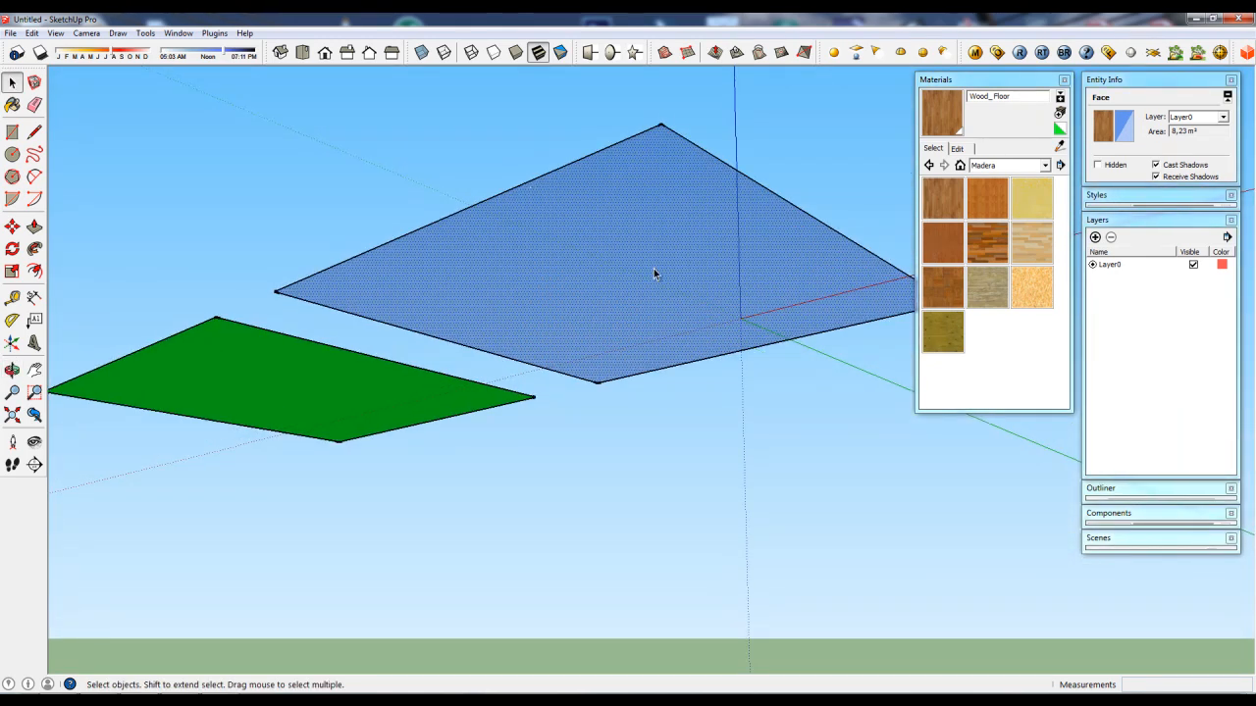
scroll(611, 279, down, 5)
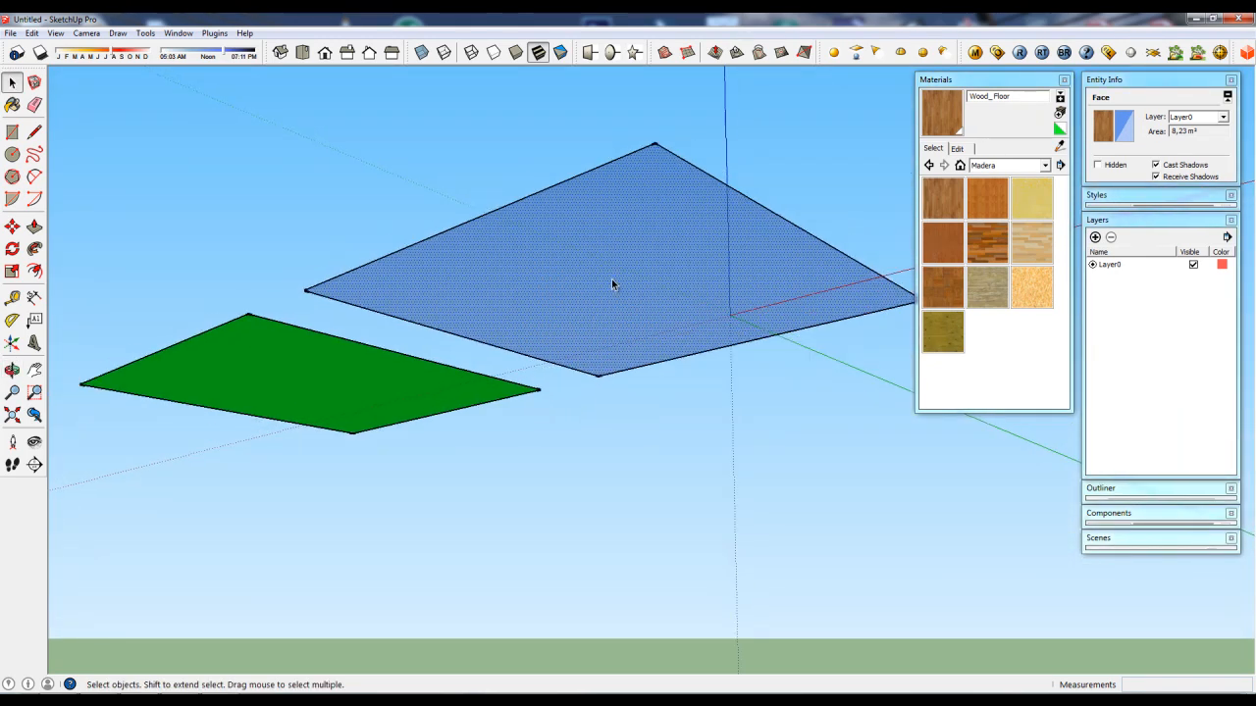
middle_drag(639, 266, 644, 252)
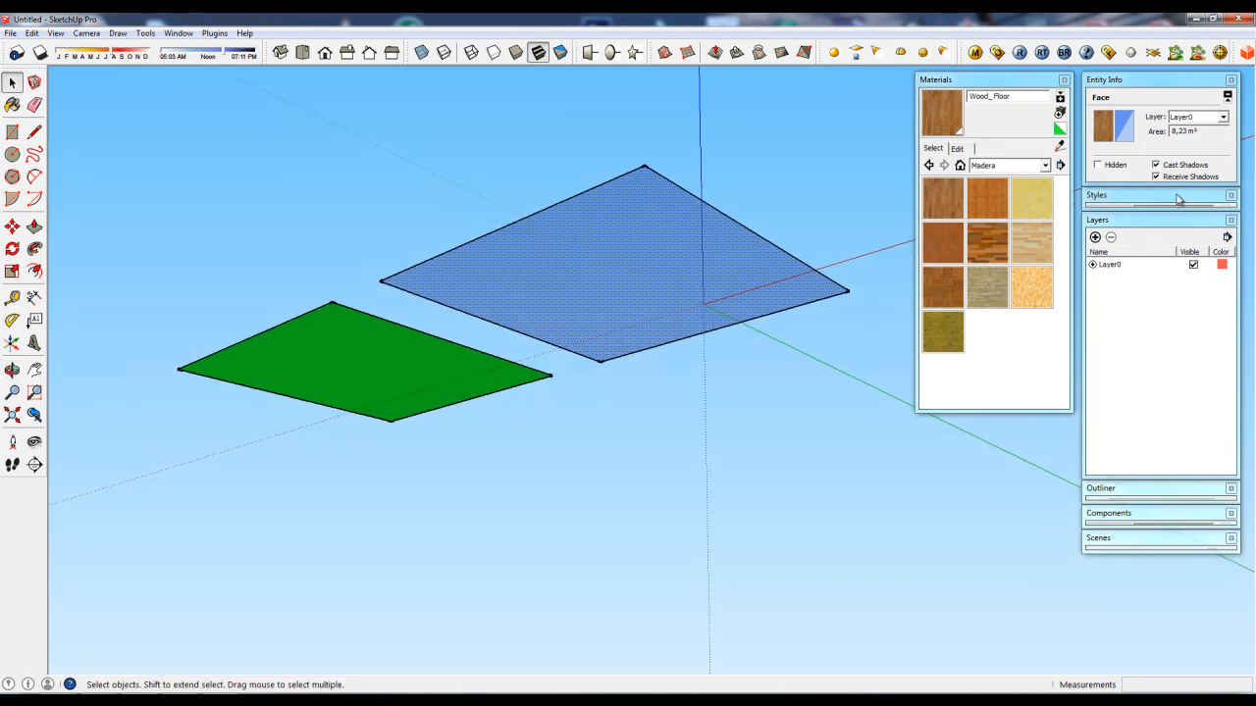
click(1131, 132)
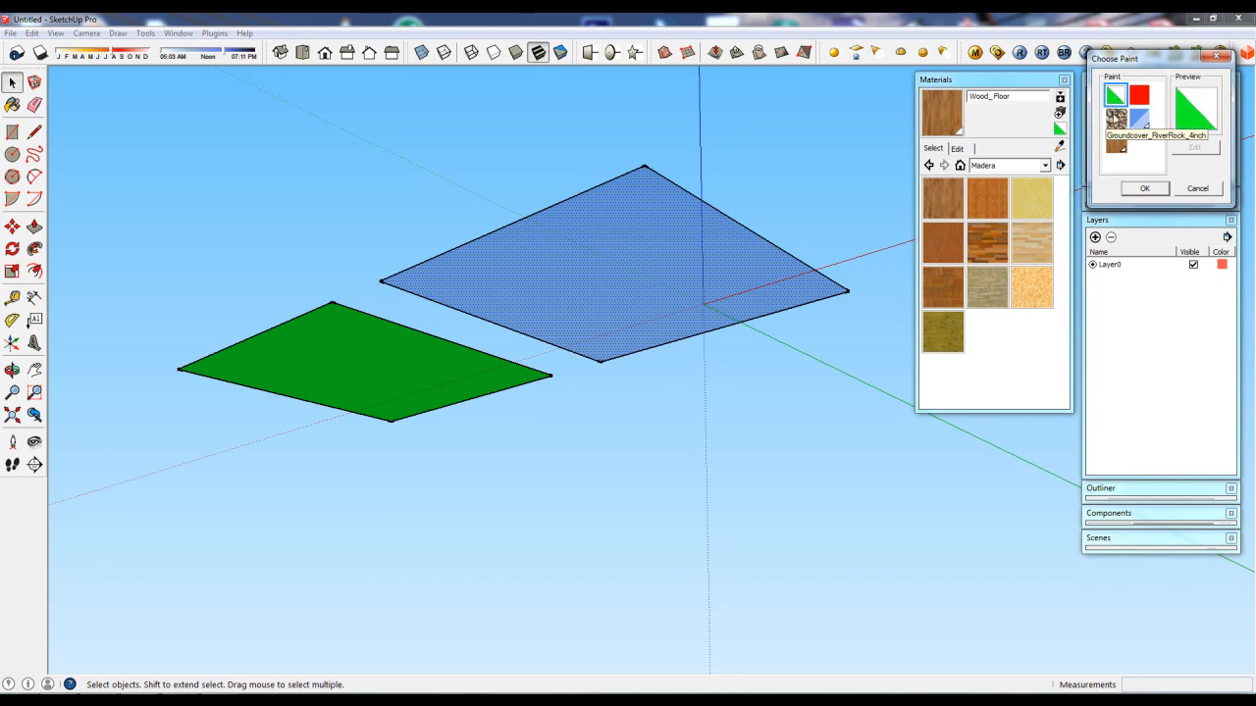
click(1138, 190)
middle_drag(653, 242, 656, 613)
scroll(640, 470, down, 2)
Paint the underside of the blue copied face with the Translucent_Glass_Blue material already in the model
middle_drag(640, 470, 588, 493)
scroll(622, 481, up, 4)
scroll(622, 487, down, 4)
middle_drag(526, 406, 595, 422)
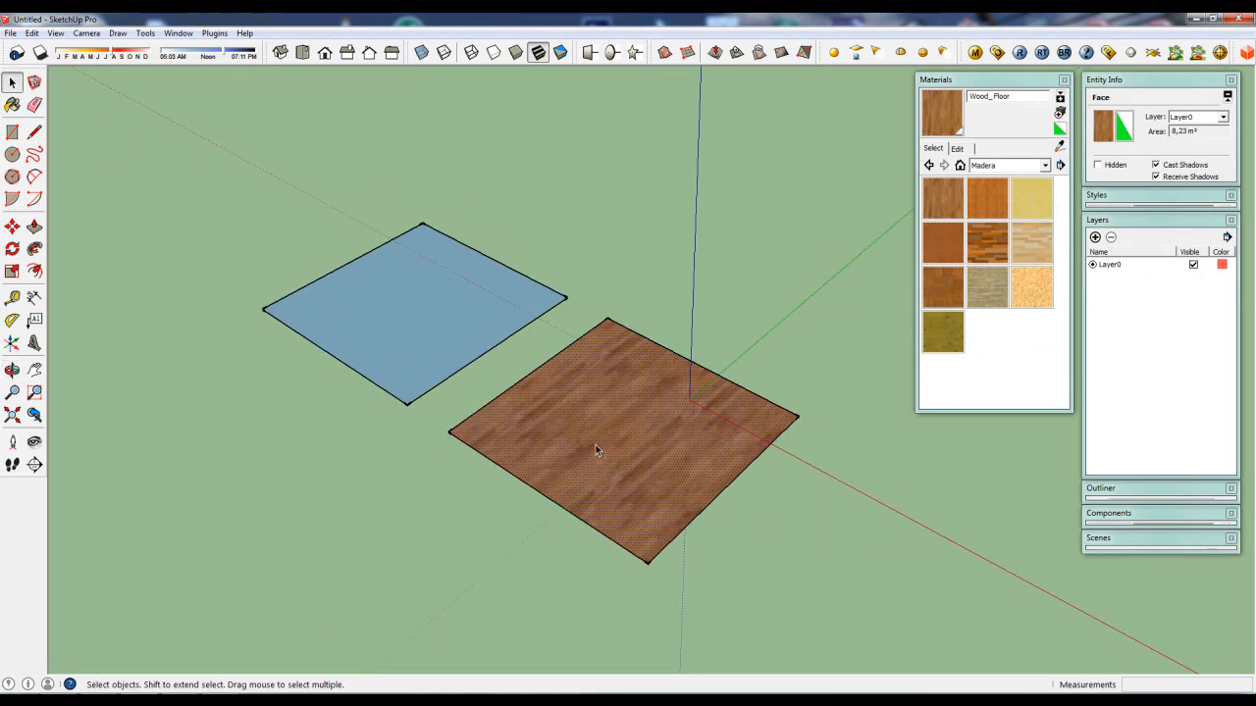
mouse_move(502, 438)
middle_down()
mouse_move(499, 135)
mouse_move(484, 441)
middle_up()
click(422, 316)
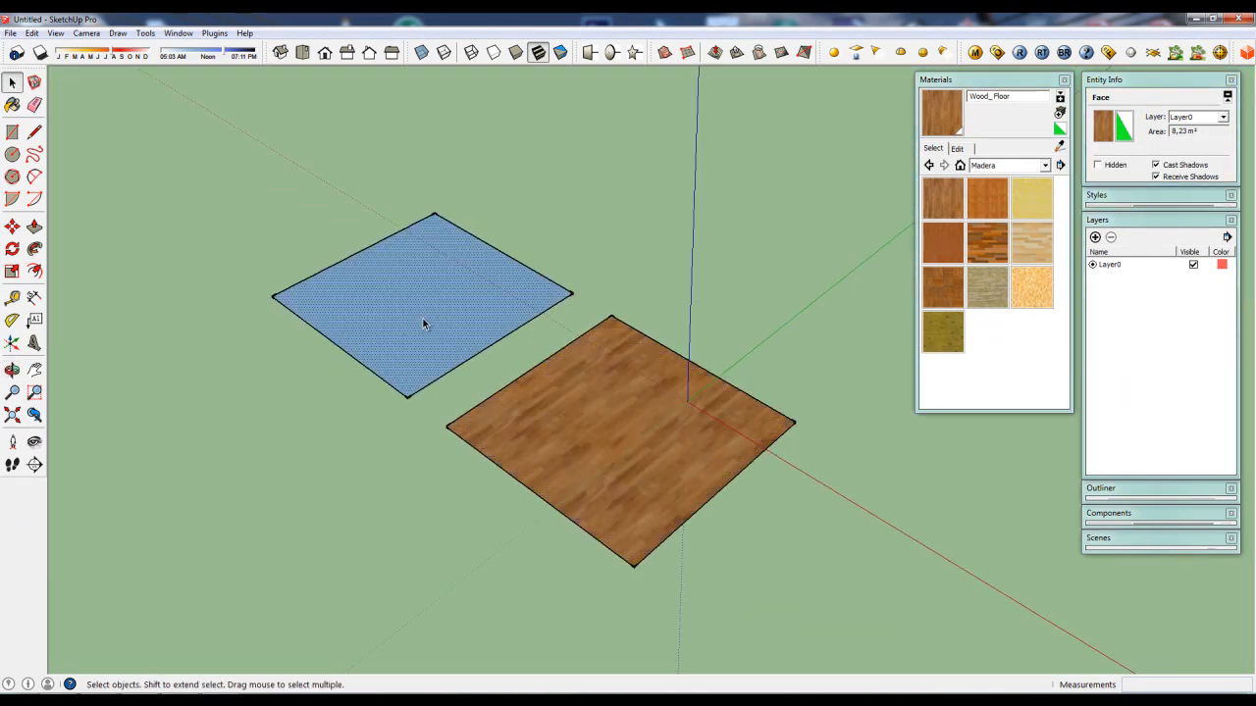
middle_drag(546, 493, 579, 113)
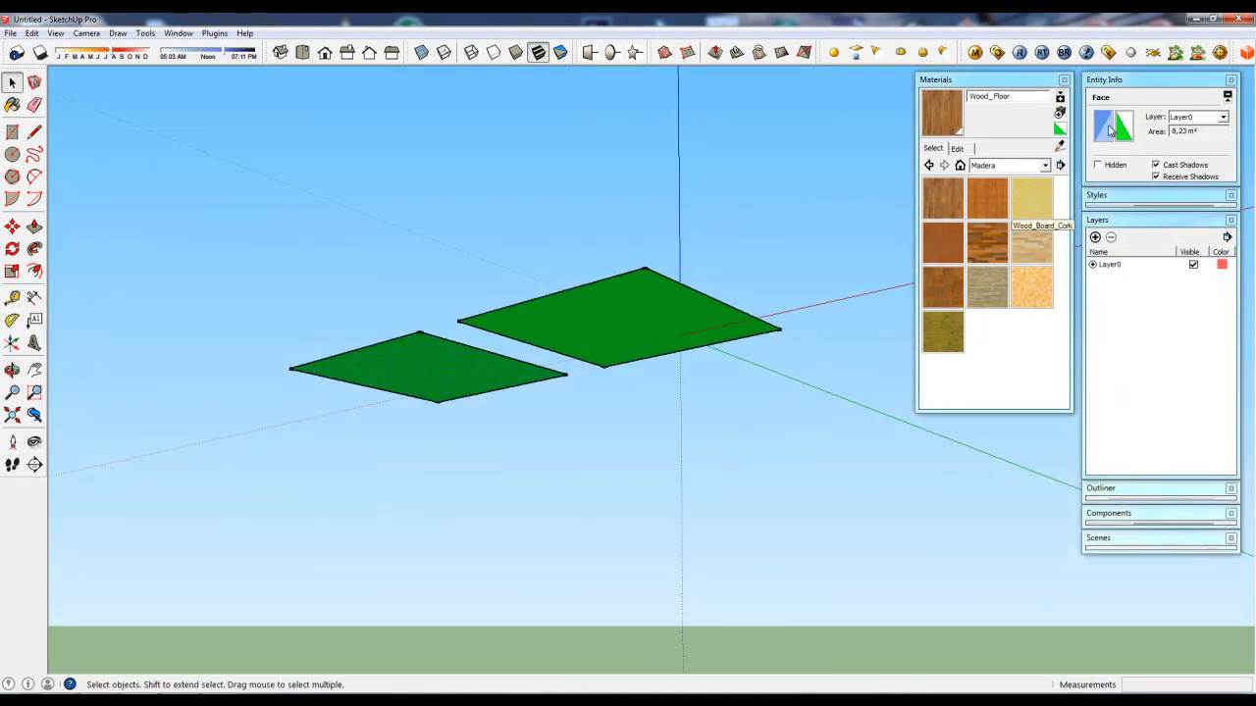
click(959, 165)
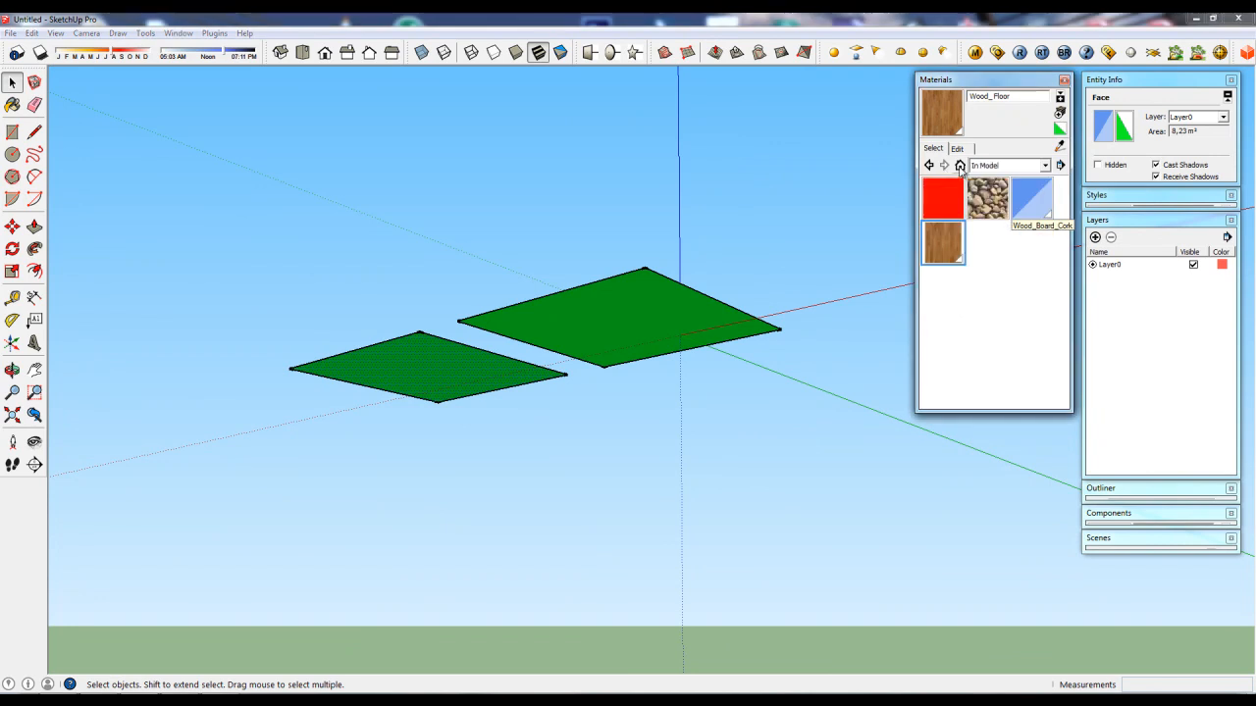
click(1030, 198)
click(435, 356)
mouse_move(500, 255)
middle_down()
mouse_move(507, 524)
mouse_move(499, 482)
mouse_move(488, 533)
middle_up()
scroll(500, 481, down, 3)
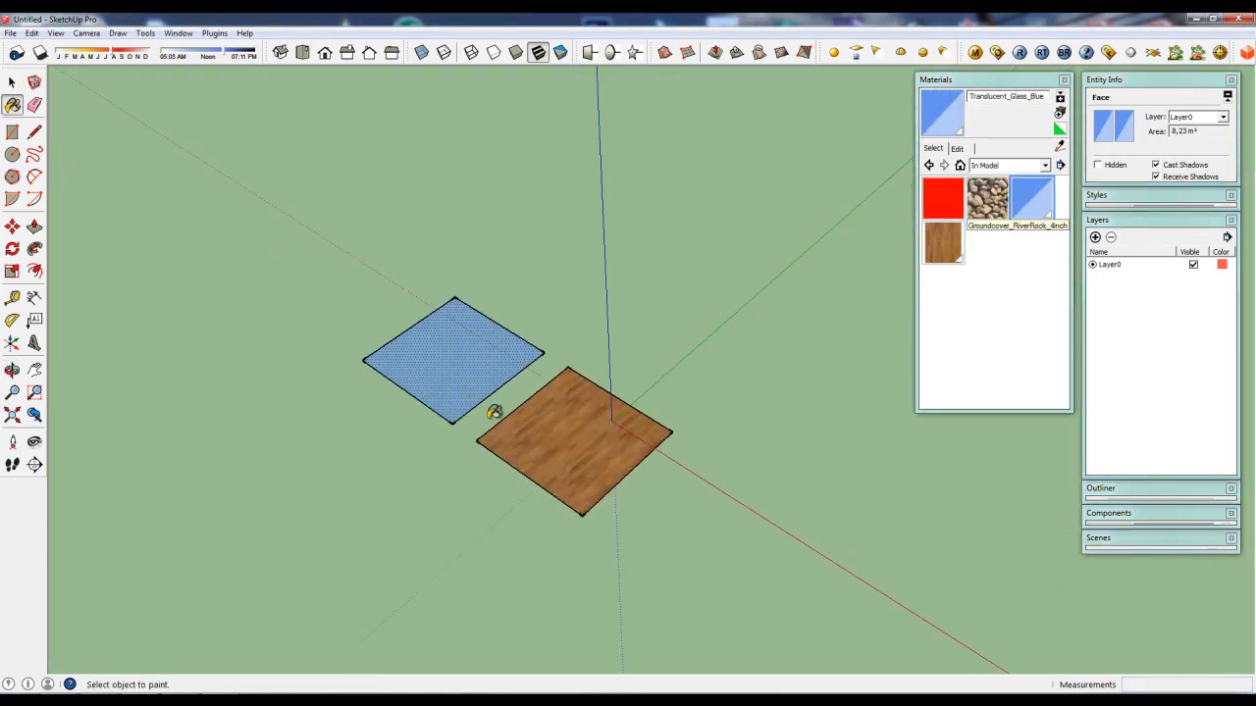
scroll(499, 403, up, 3)
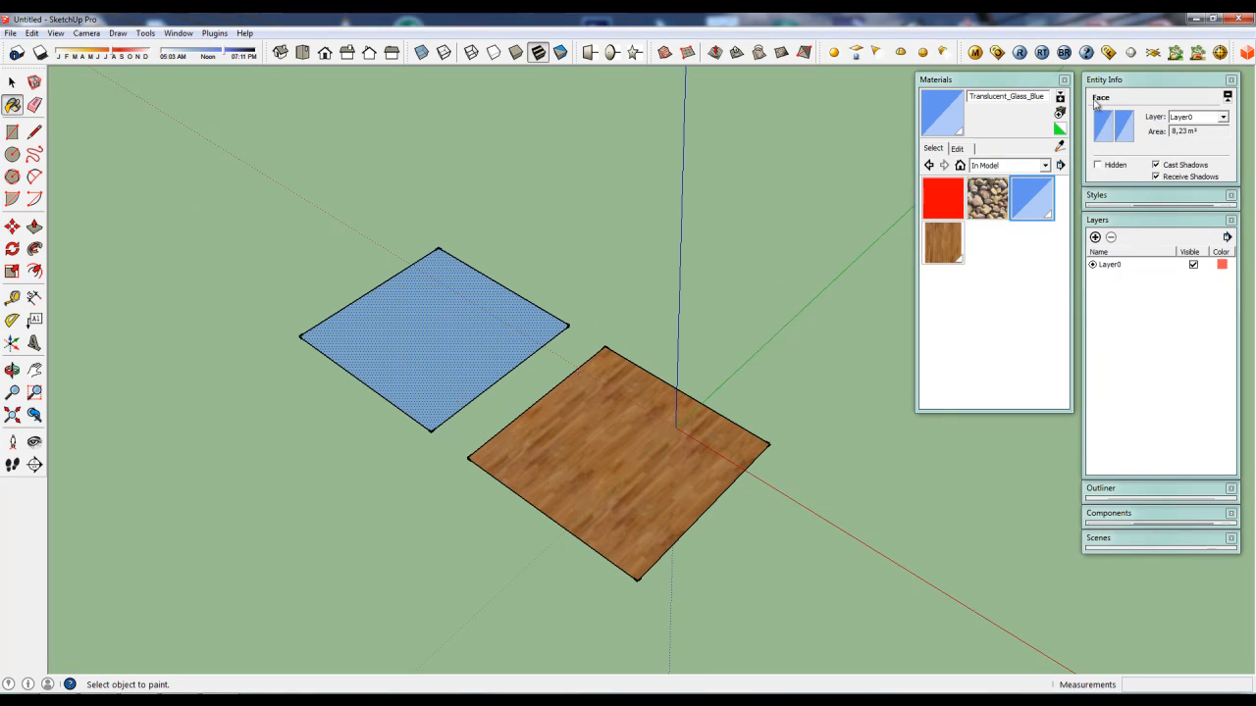
mouse_move(449, 400)
middle_down()
mouse_move(440, 415)
mouse_move(474, 427)
mouse_move(510, 368)
middle_up()
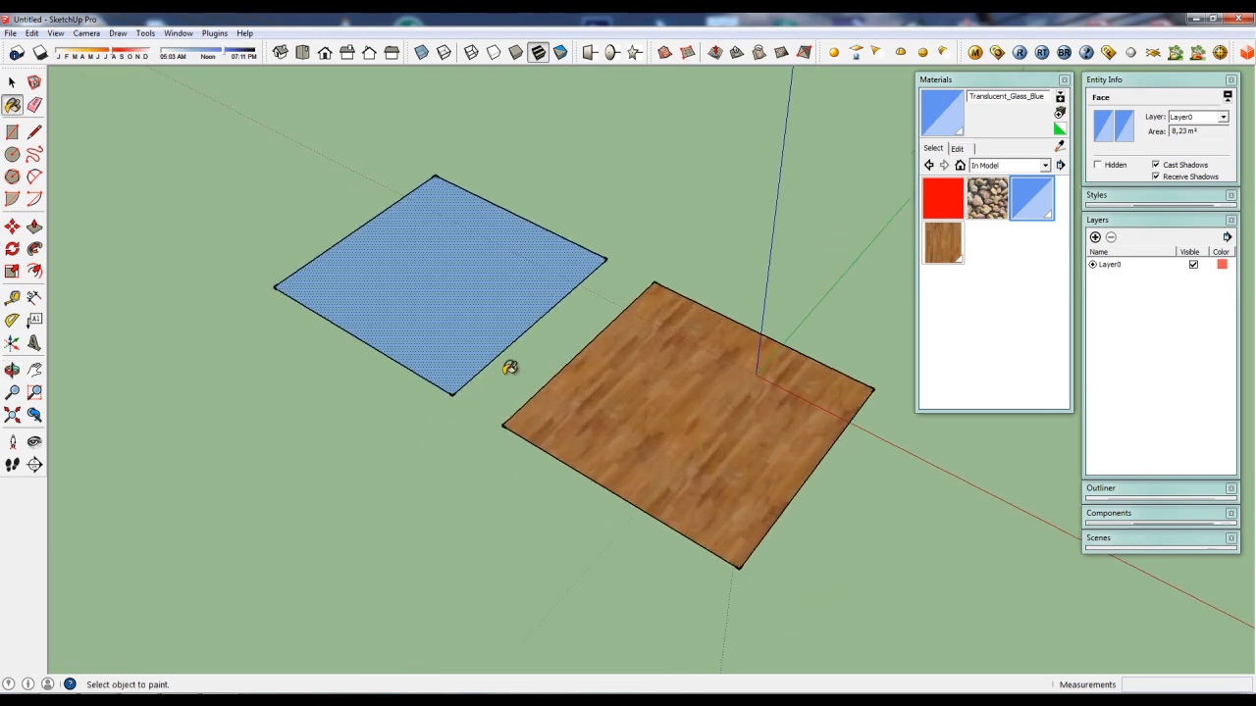
mouse_move(487, 432)
middle_down()
mouse_move(533, 84)
mouse_move(501, 190)
mouse_move(499, 311)
mouse_move(521, 124)
mouse_move(491, 435)
mouse_move(466, 370)
middle_up()
scroll(466, 371, down, 2)
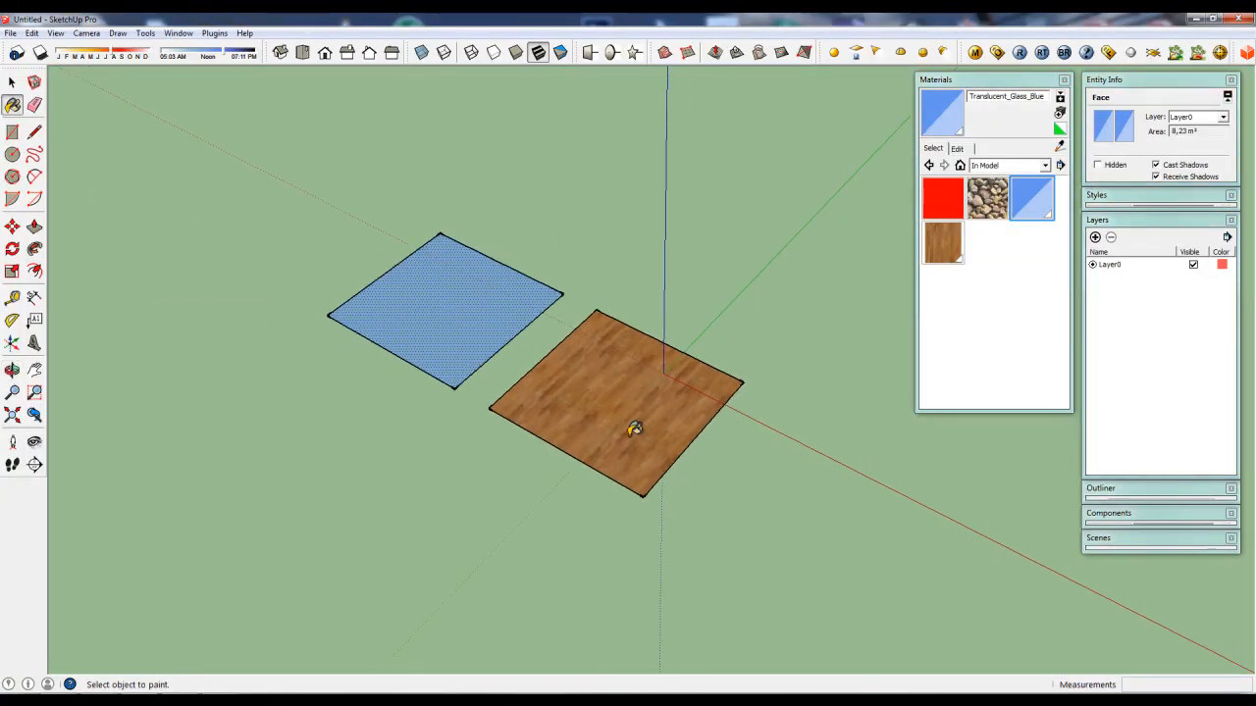
scroll(635, 429, up, 4)
mouse_move(635, 428)
middle_down()
mouse_move(647, 451)
mouse_move(599, 224)
mouse_move(600, 428)
mouse_move(615, 416)
middle_up()
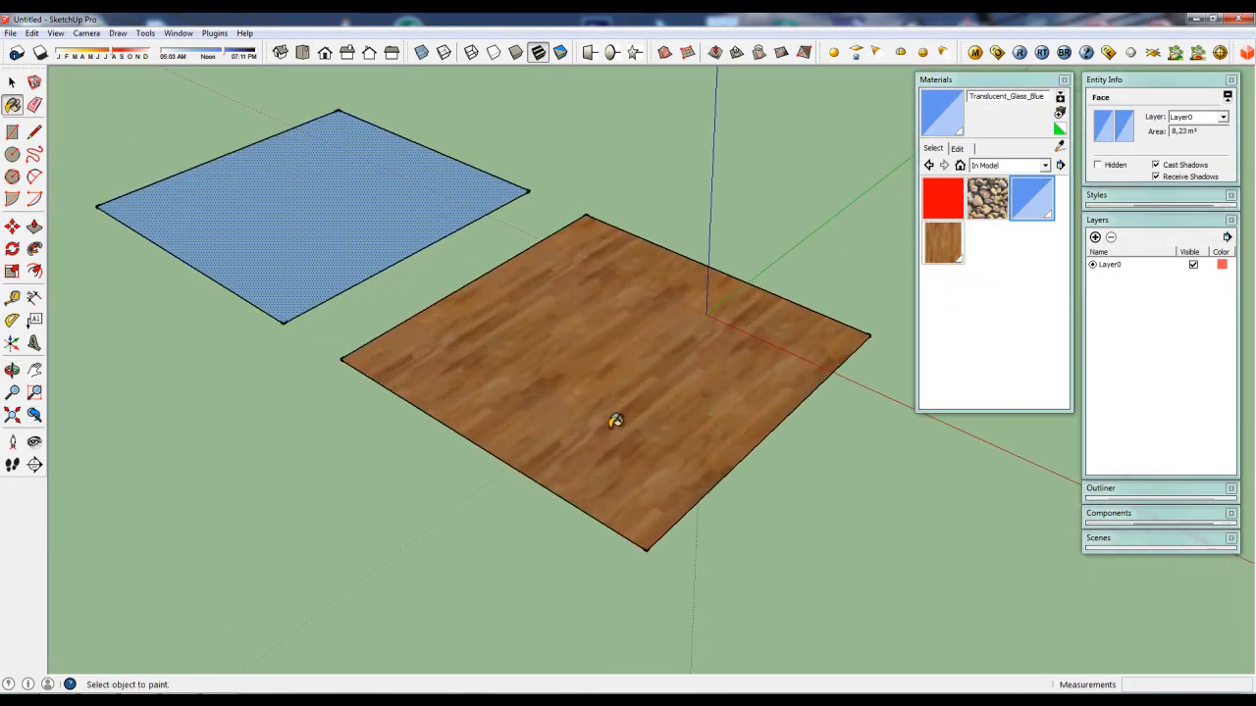
mouse_move(648, 504)
middle_down()
mouse_move(628, 294)
mouse_move(620, 506)
mouse_move(626, 483)
middle_up()
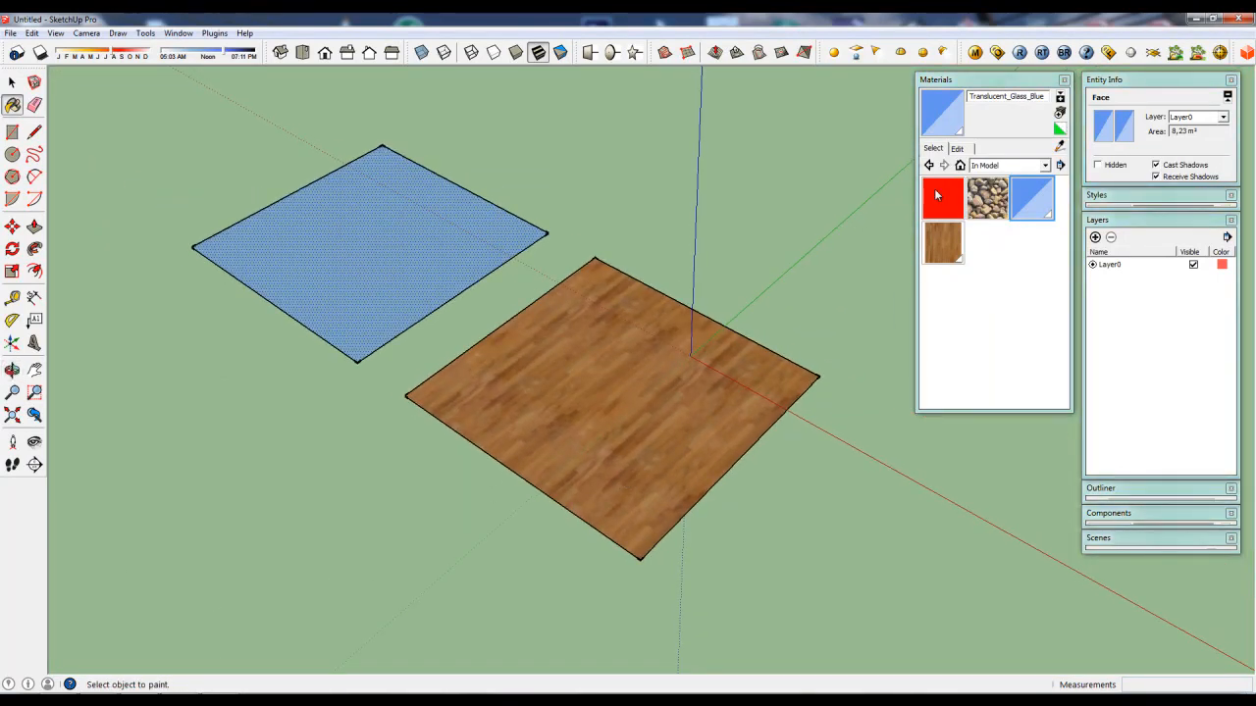
Purge the unused materials from the model's material collection
click(962, 165)
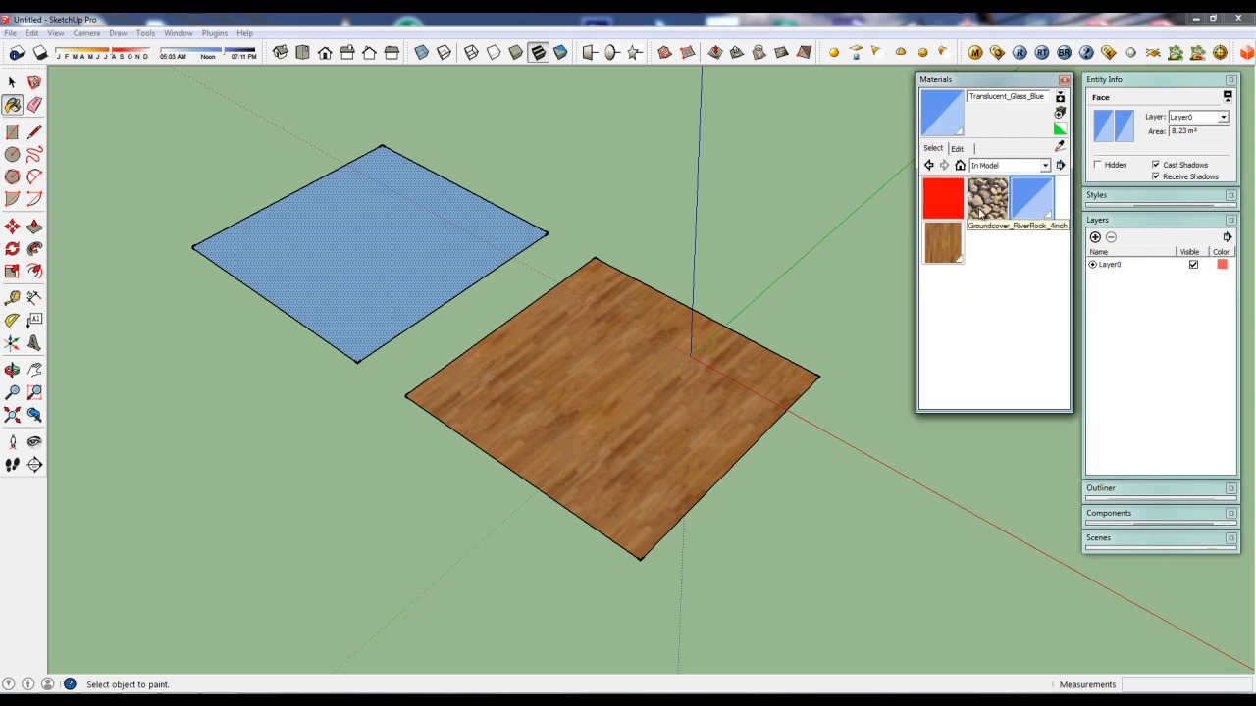
click(1060, 165)
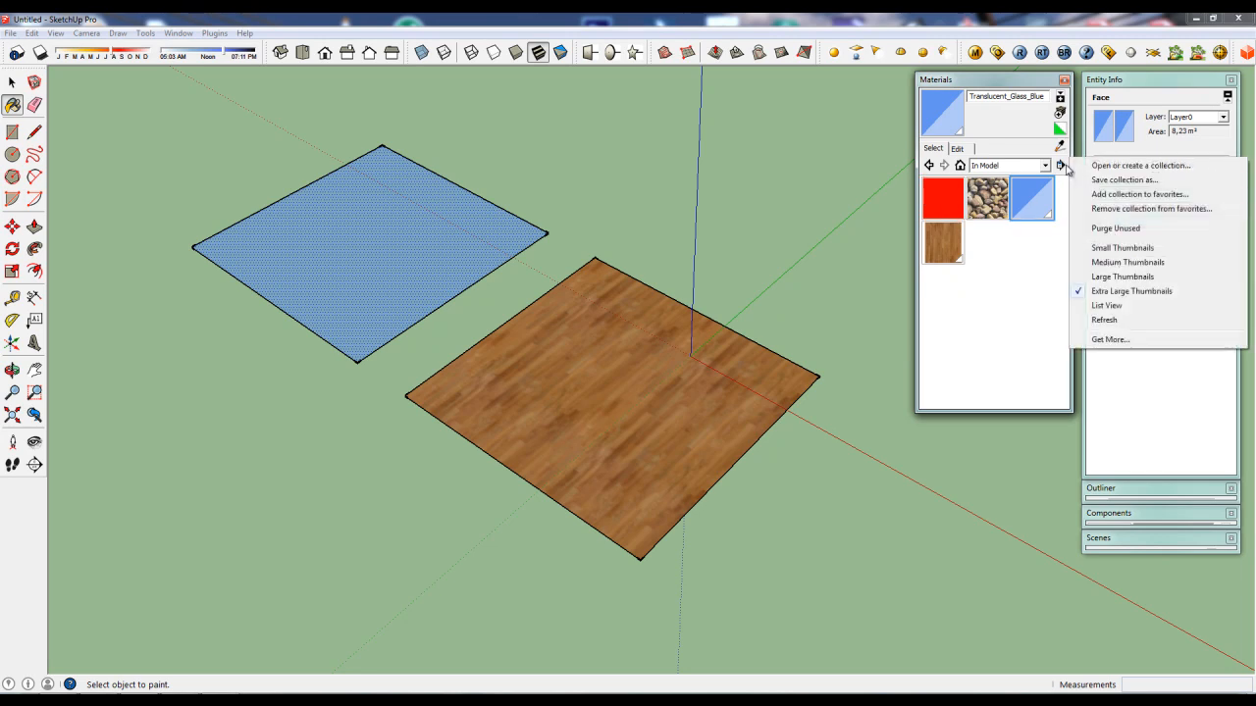
click(1114, 229)
middle_drag(592, 339, 644, 370)
scroll(651, 338, down, 2)
scroll(657, 347, down, 1)
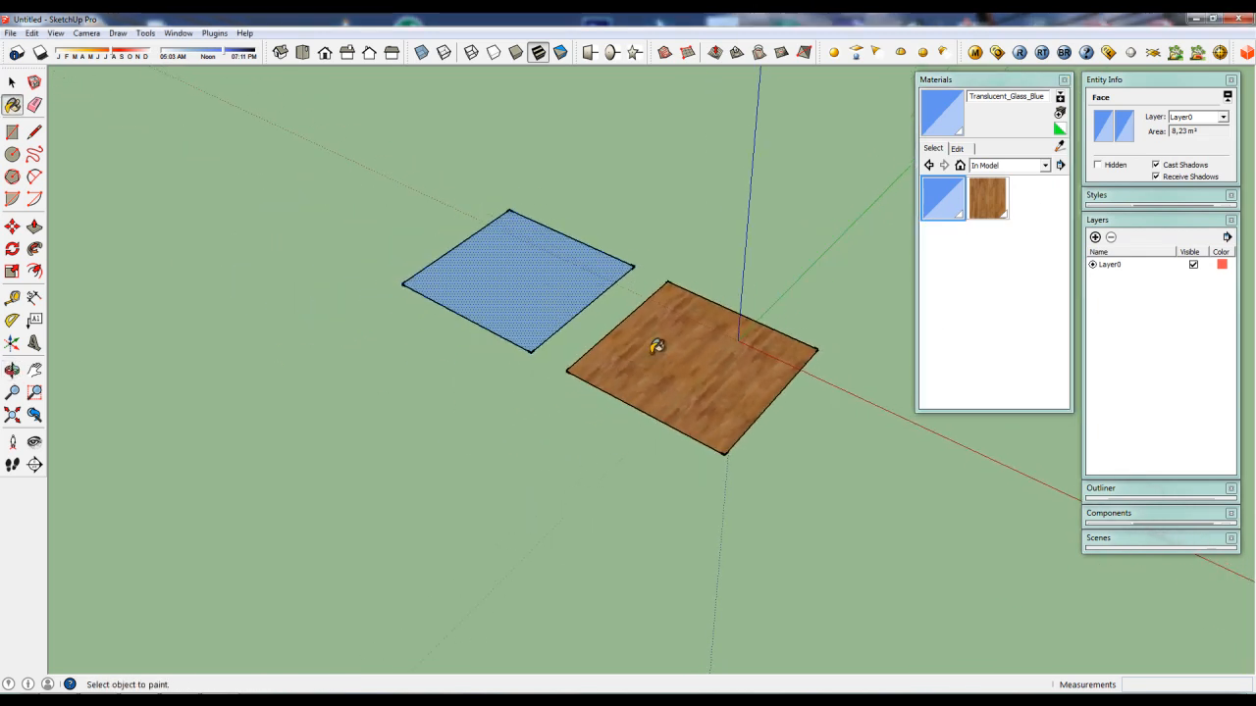
Select everything in the model and delete it
mouse_move(656, 347)
middle_down()
mouse_move(674, 314)
mouse_move(654, 328)
mouse_move(669, 319)
mouse_move(729, 344)
mouse_move(637, 344)
middle_up()
scroll(669, 321, up, 2)
scroll(670, 320, down, 2)
key(space)
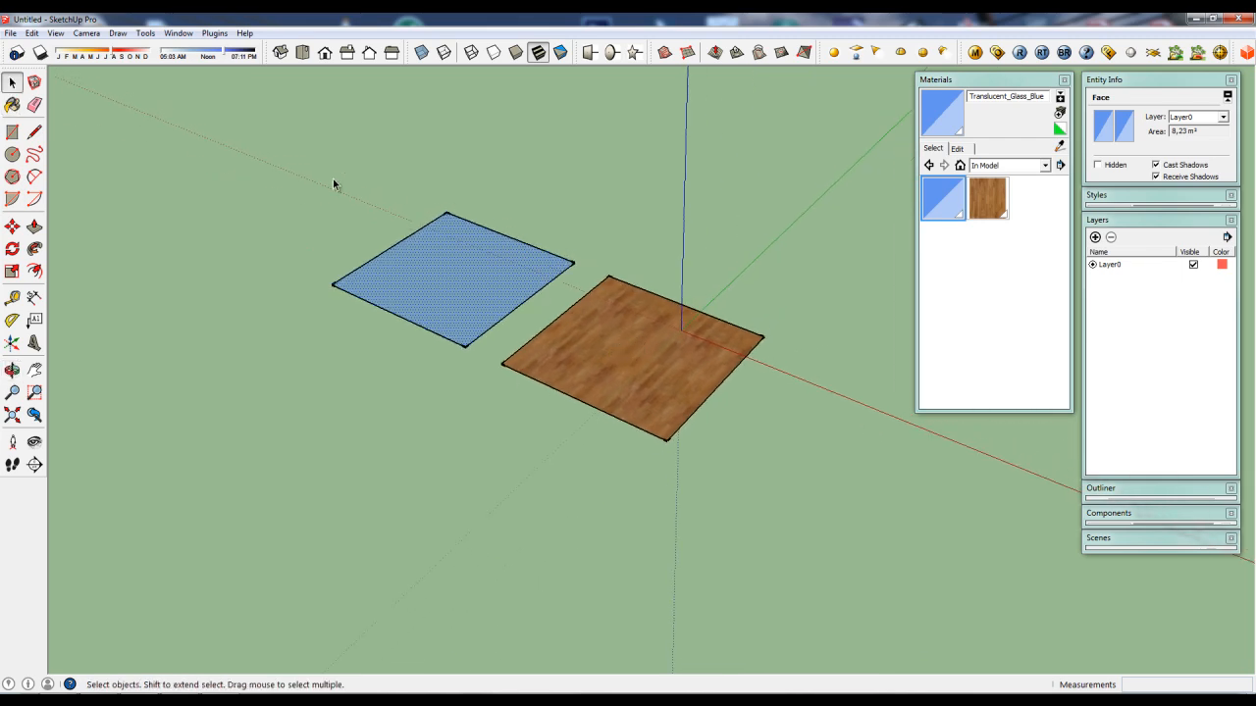
key(ctrl+a)
key(Delete)
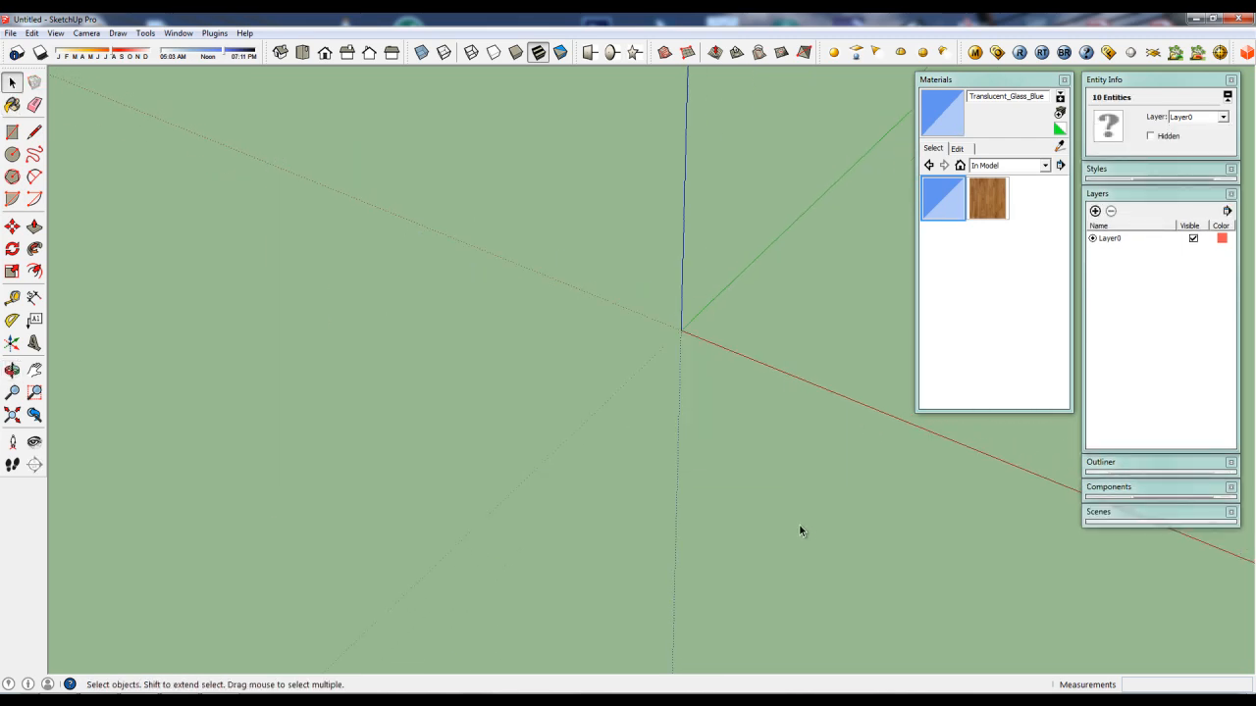
Draw a rectangle of about 4.5 by 4.3 m on the ground and push-pull it up about 2.9 m into a box
click(12, 131)
click(290, 318)
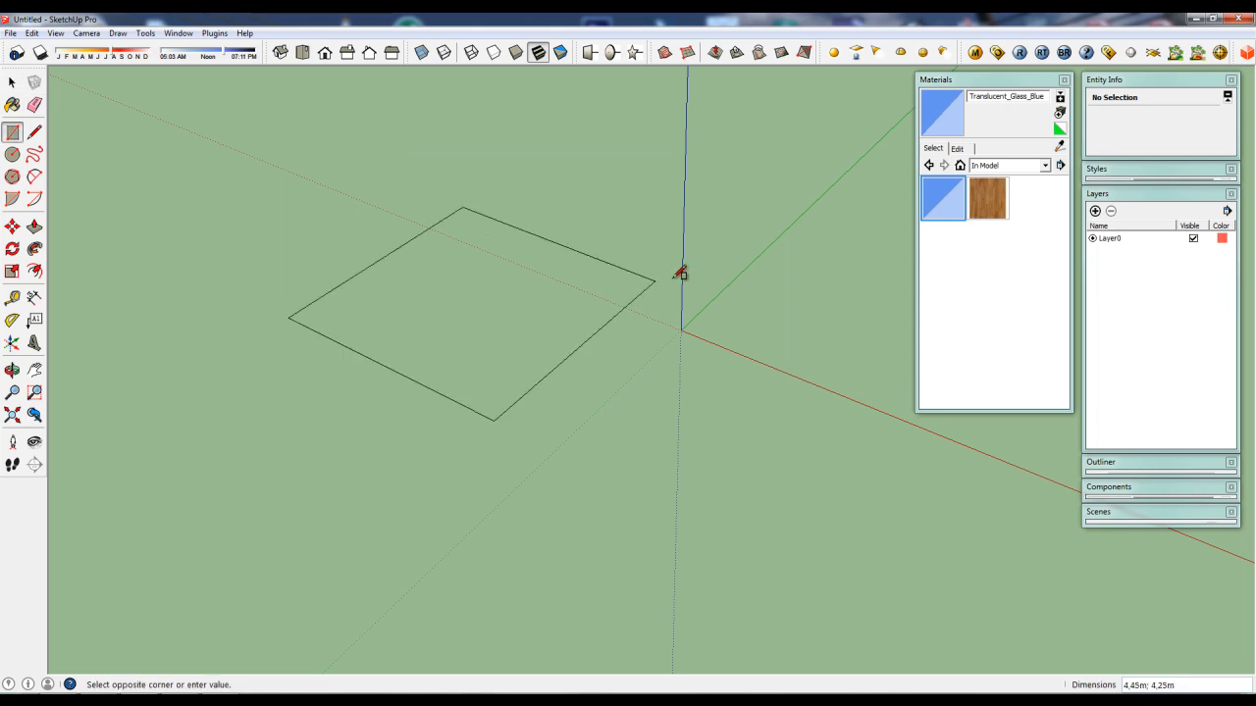
click(677, 282)
key(p)
drag(513, 344, 515, 157)
scroll(618, 381, down, 2)
middle_drag(639, 384, 673, 465)
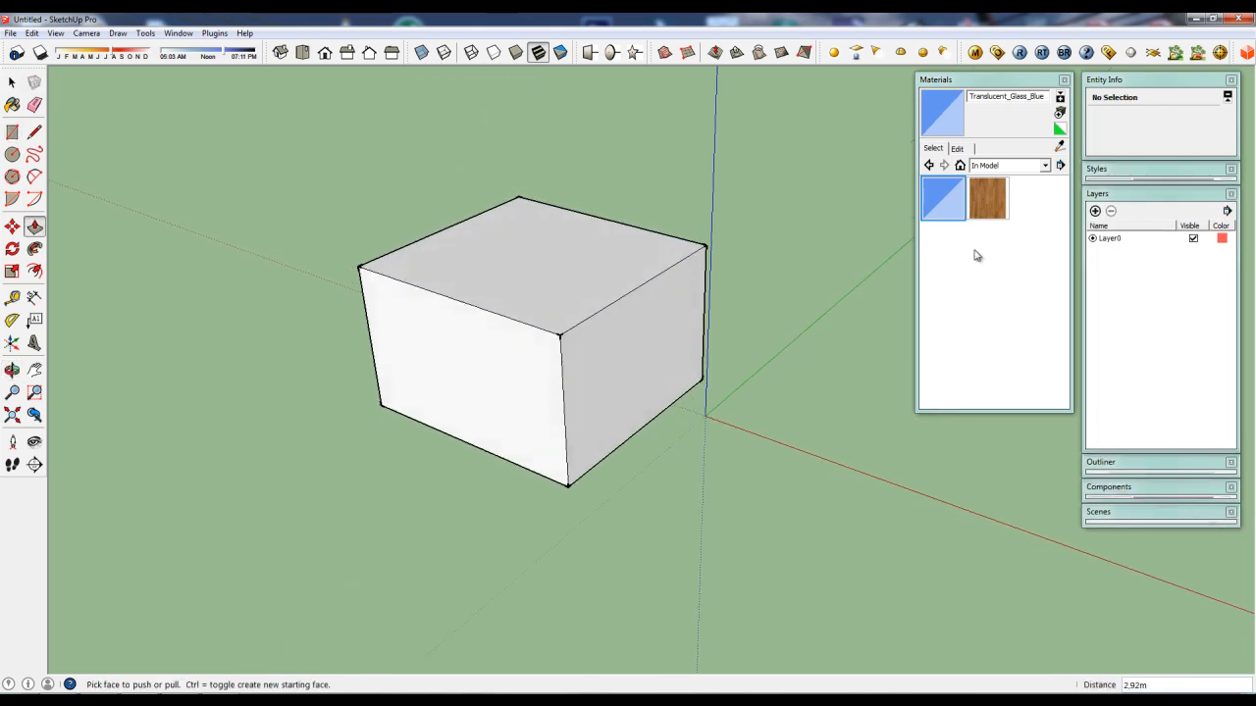
Paint a single side face of the box with Wood_Floor and undo it
click(986, 217)
click(651, 381)
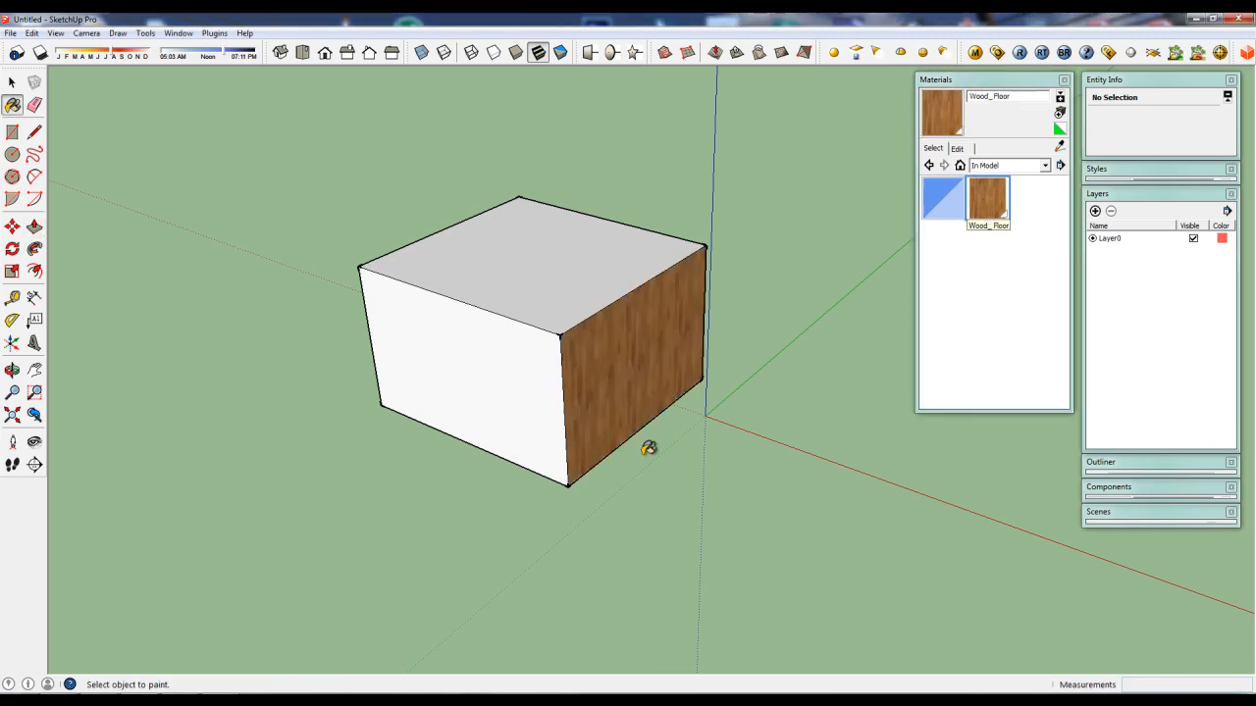
key(ctrl+z)
key(a)
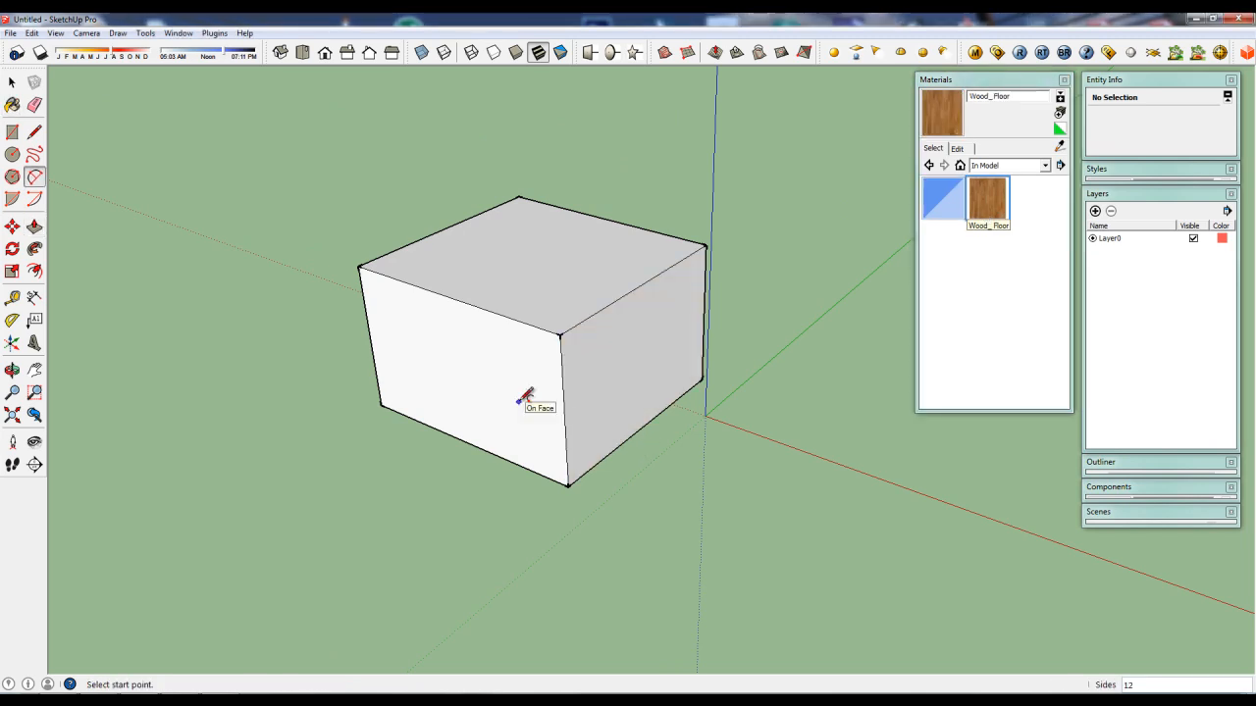
Select the box's two adjacent side faces, paint them together with Wood_Floor and undo it
key(space)
click(513, 384)
shift+click(644, 391)
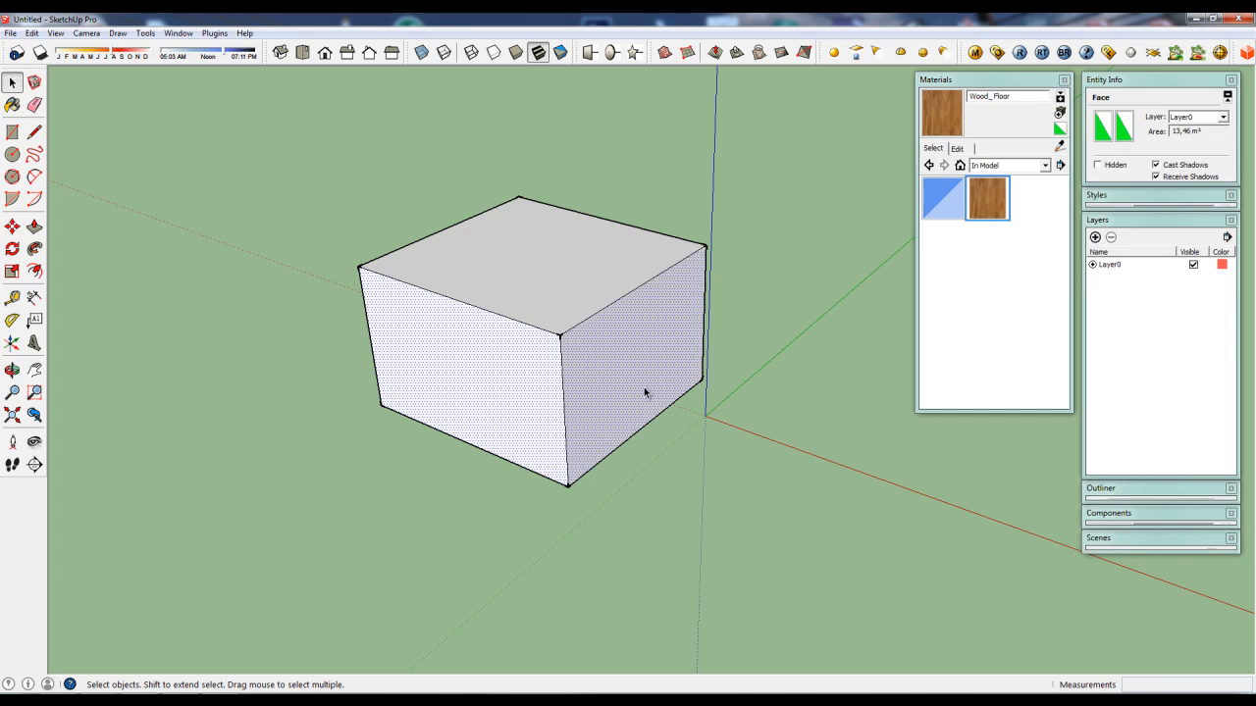
middle_drag(691, 417, 261, 386)
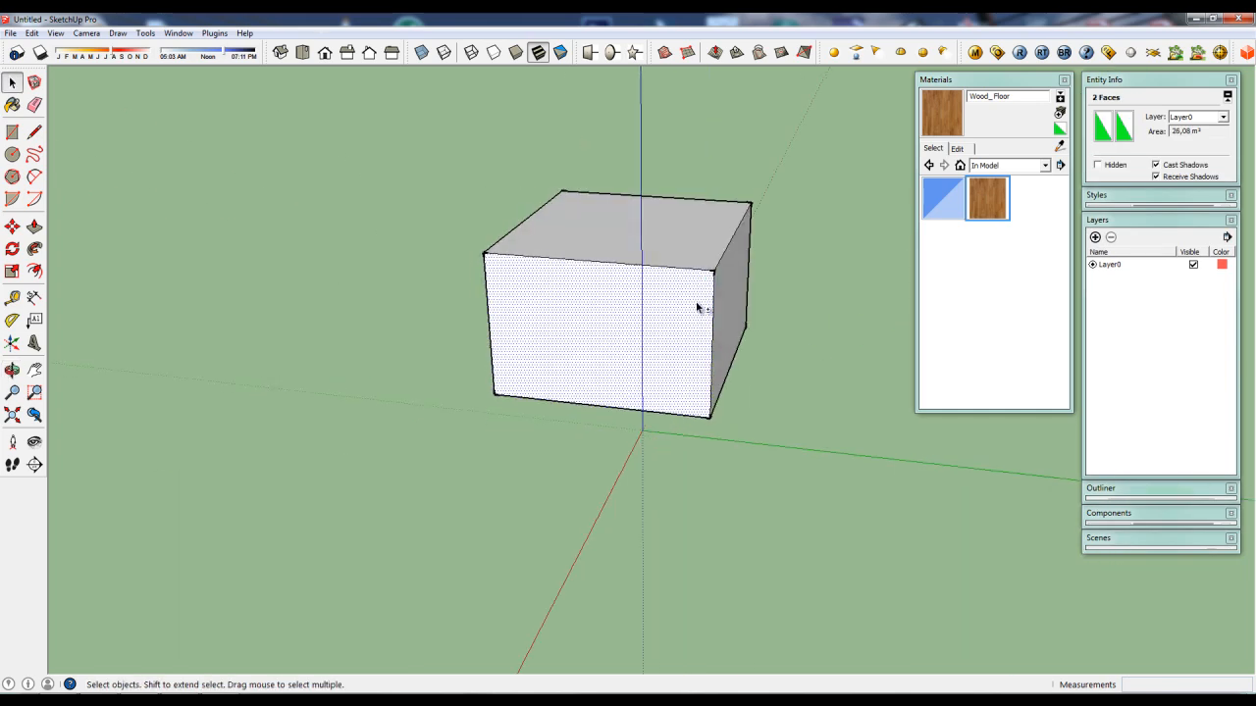
click(987, 200)
click(651, 333)
mouse_move(494, 348)
middle_down()
mouse_move(768, 382)
mouse_move(1020, 351)
mouse_move(140, 379)
mouse_move(830, 457)
mouse_move(670, 462)
middle_up()
key(ctrl)
key(ctrl+z)
scroll(670, 462, down, 2)
Select the whole box with all its faces and edges and paint it with Wood_Floor
key(space)
click(641, 325)
double_click(640, 320)
click(991, 202)
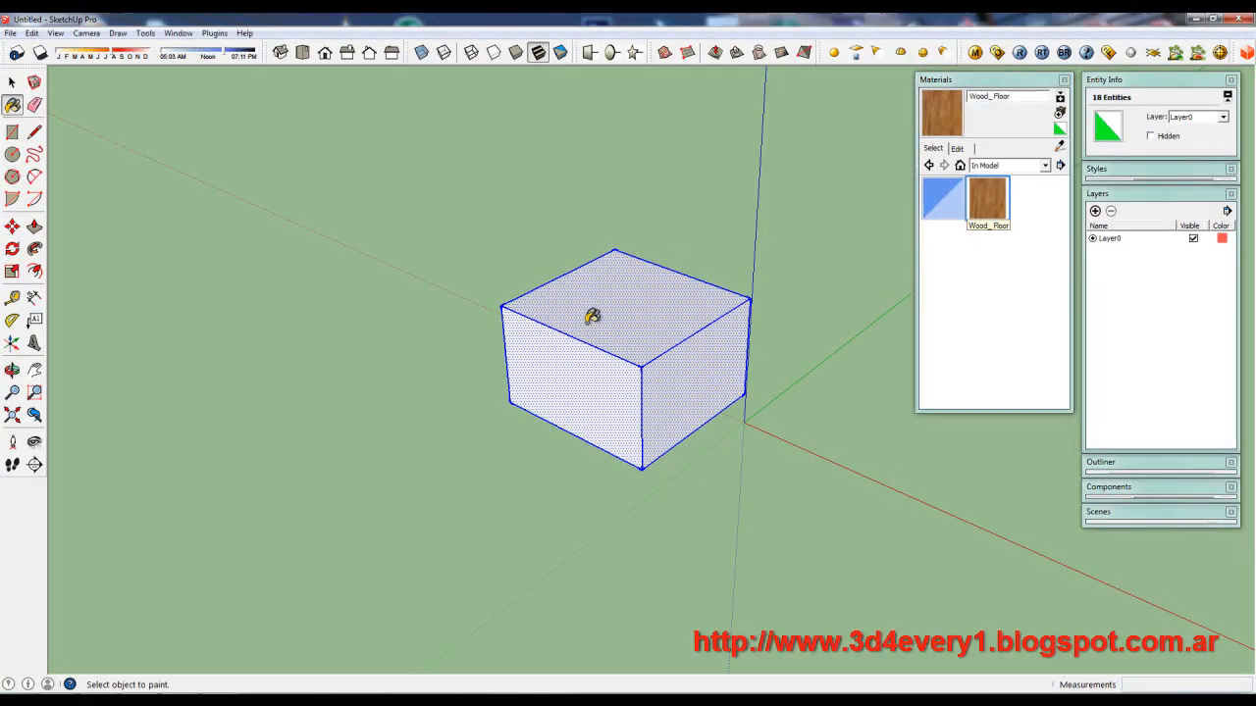
click(595, 412)
mouse_move(575, 490)
shift+middle_down()
mouse_move(498, 525)
mouse_move(533, 343)
mouse_move(115, 305)
mouse_move(622, 364)
mouse_move(546, 505)
mouse_move(583, 516)
shift+middle_up()
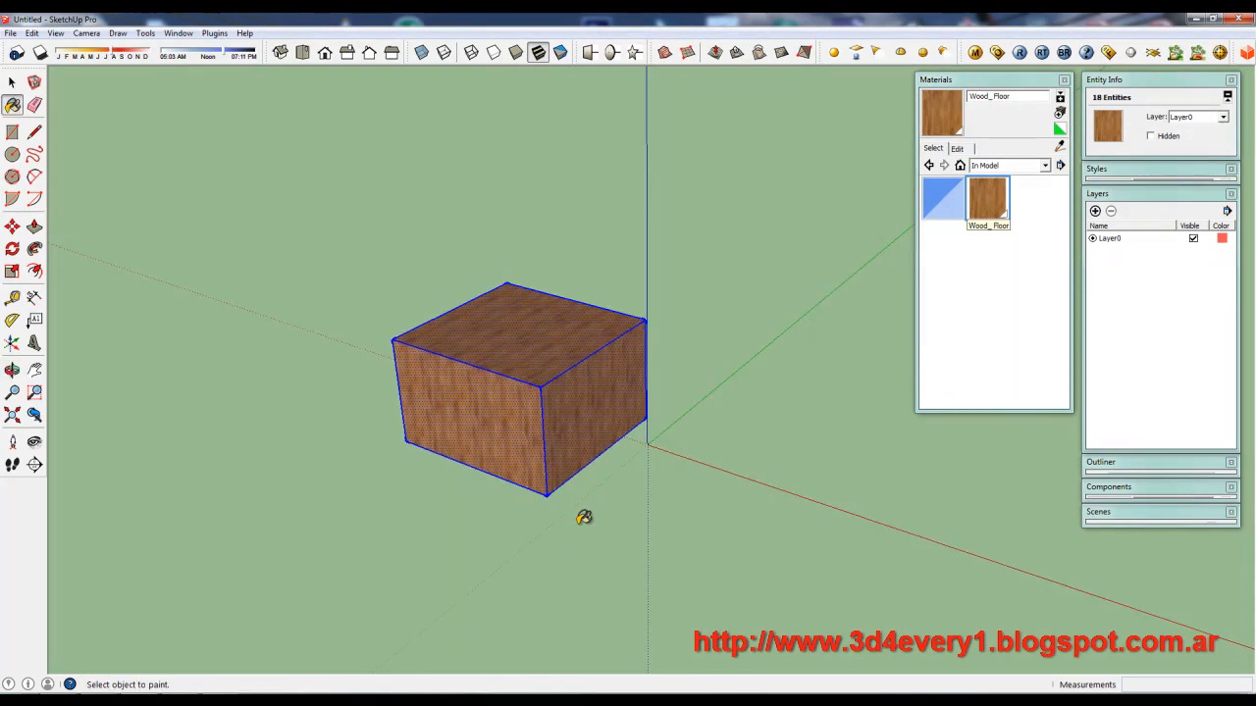
Select one wood-textured side face of the box and choose Default as its paint in Entity Info
key(space)
click(596, 453)
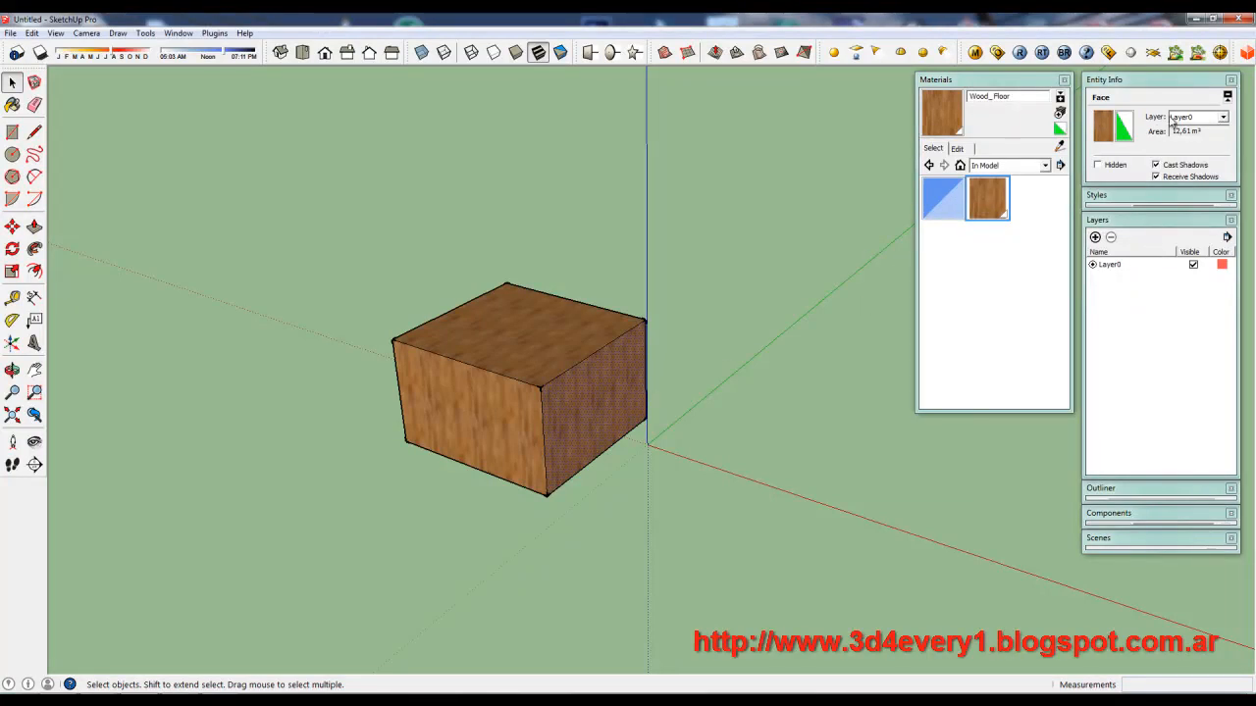
middle_drag(614, 441, 648, 471)
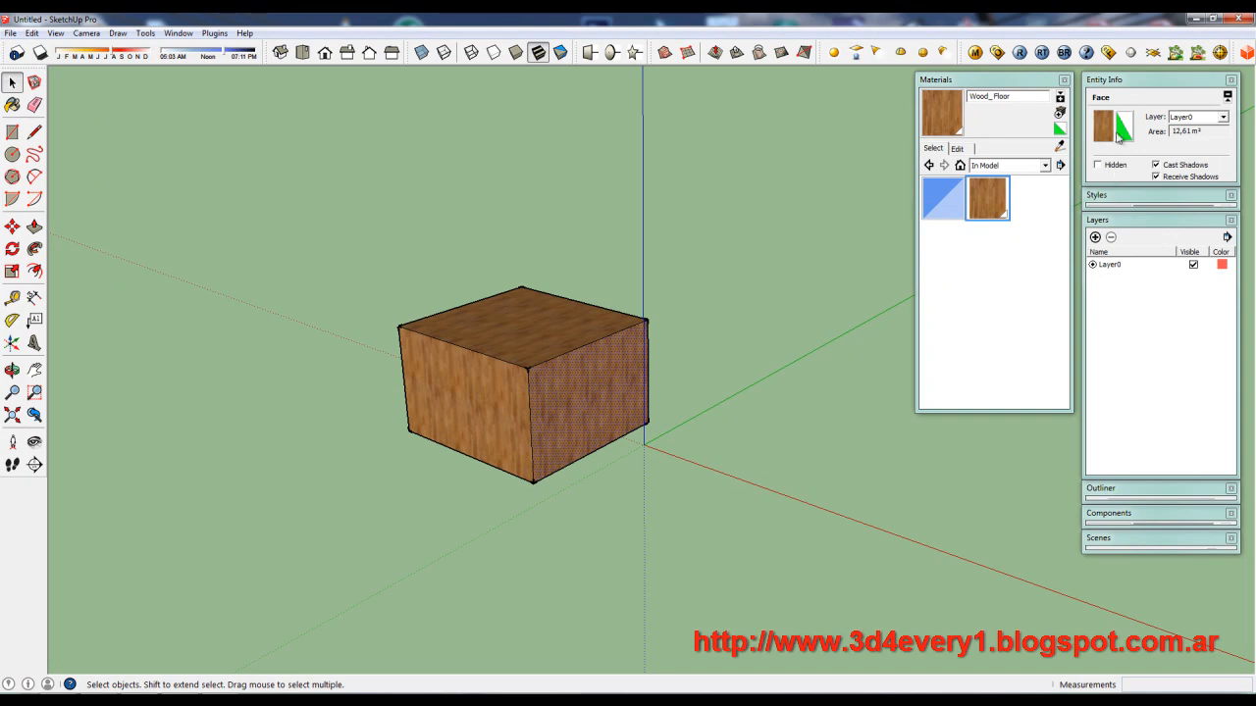
click(1108, 133)
click(1115, 95)
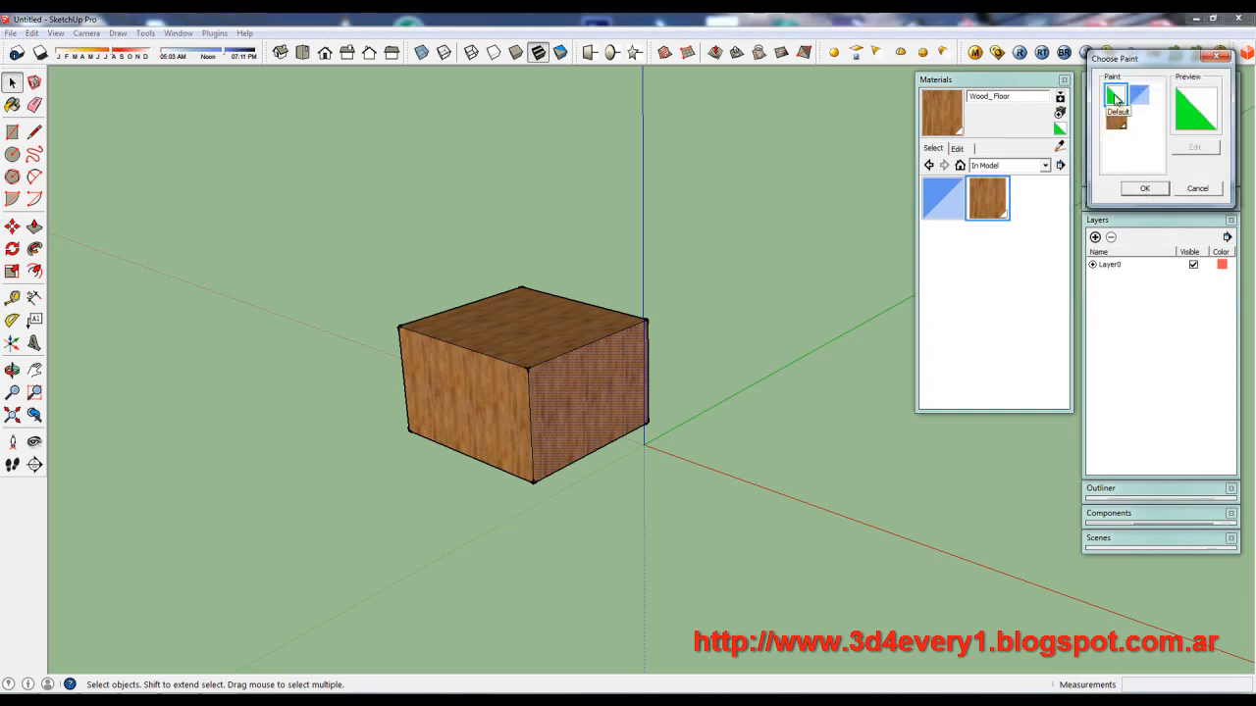
click(1144, 189)
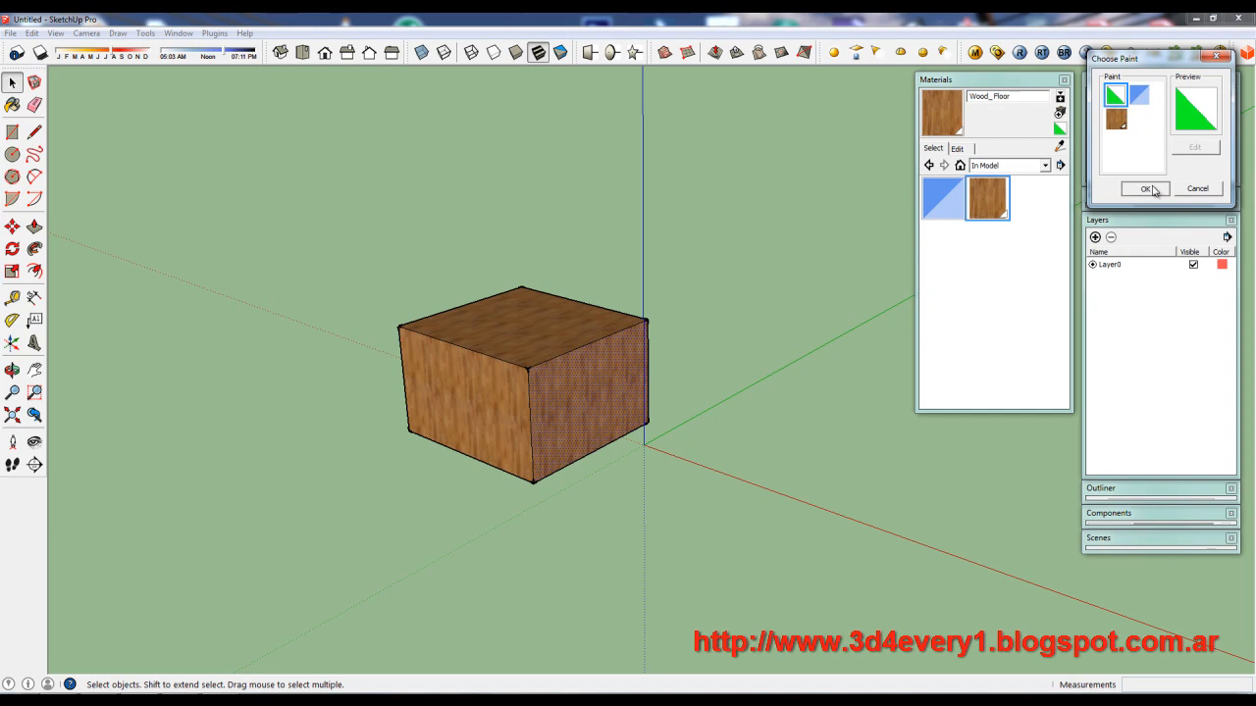
Paint the box's side face with Translucent_Glass_Blue and select it
click(645, 489)
mouse_move(603, 386)
middle_down()
mouse_move(647, 359)
mouse_move(609, 390)
middle_up()
click(943, 199)
click(614, 379)
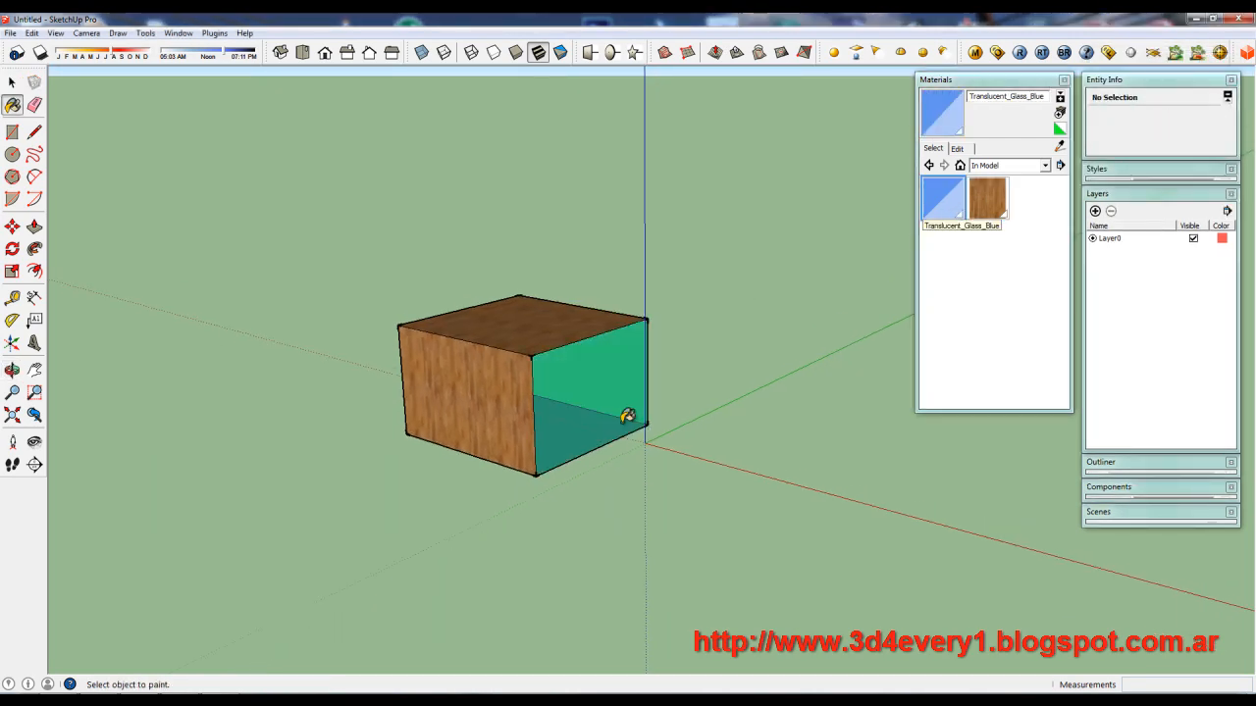
mouse_move(681, 442)
middle_down()
mouse_move(369, 437)
mouse_move(530, 367)
mouse_move(634, 344)
mouse_move(631, 451)
mouse_move(646, 427)
middle_up()
key(space)
click(616, 388)
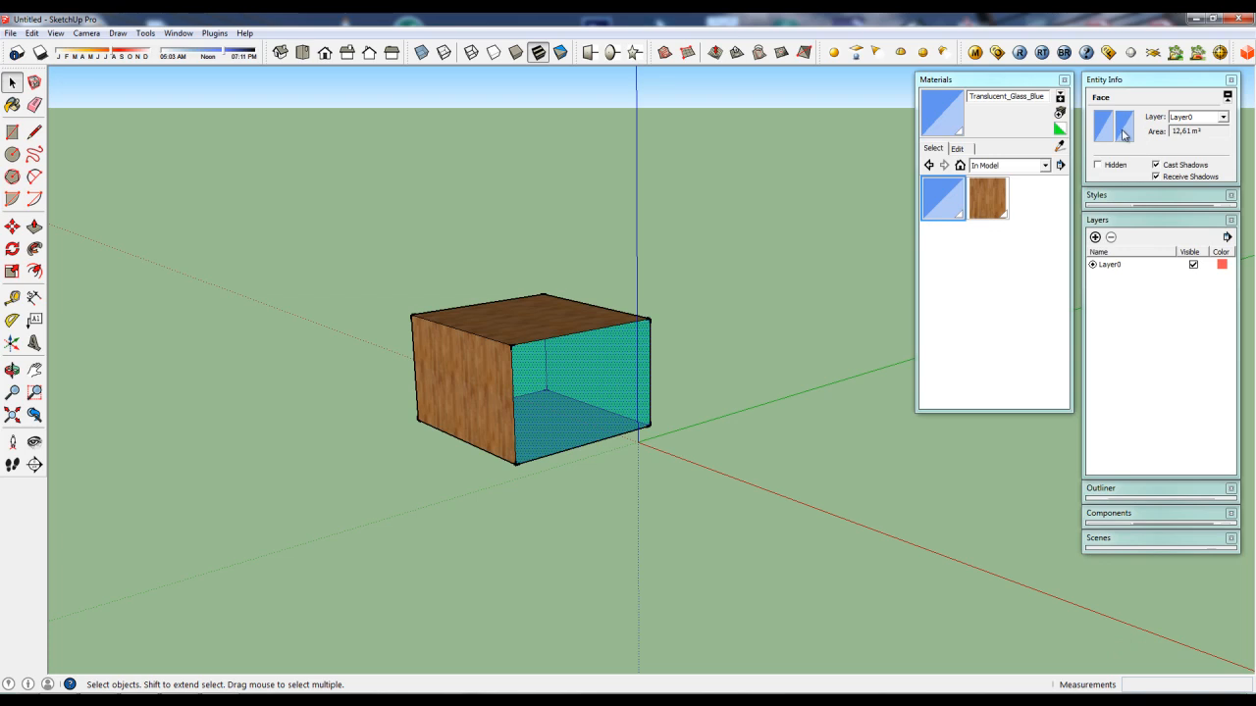
Examine the box through its translucent glass side face from several angles
middle_drag(663, 386, 684, 439)
scroll(613, 402, up, 2)
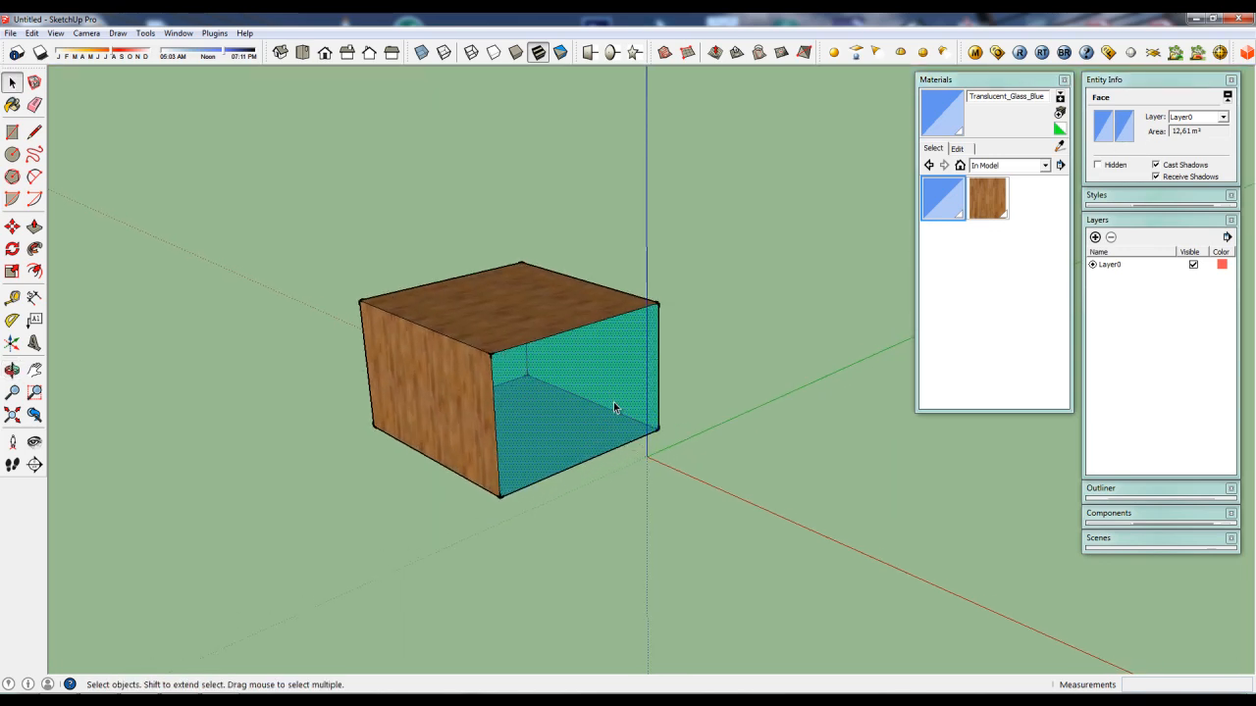
middle_drag(569, 412, 659, 371)
scroll(659, 373, up, 1)
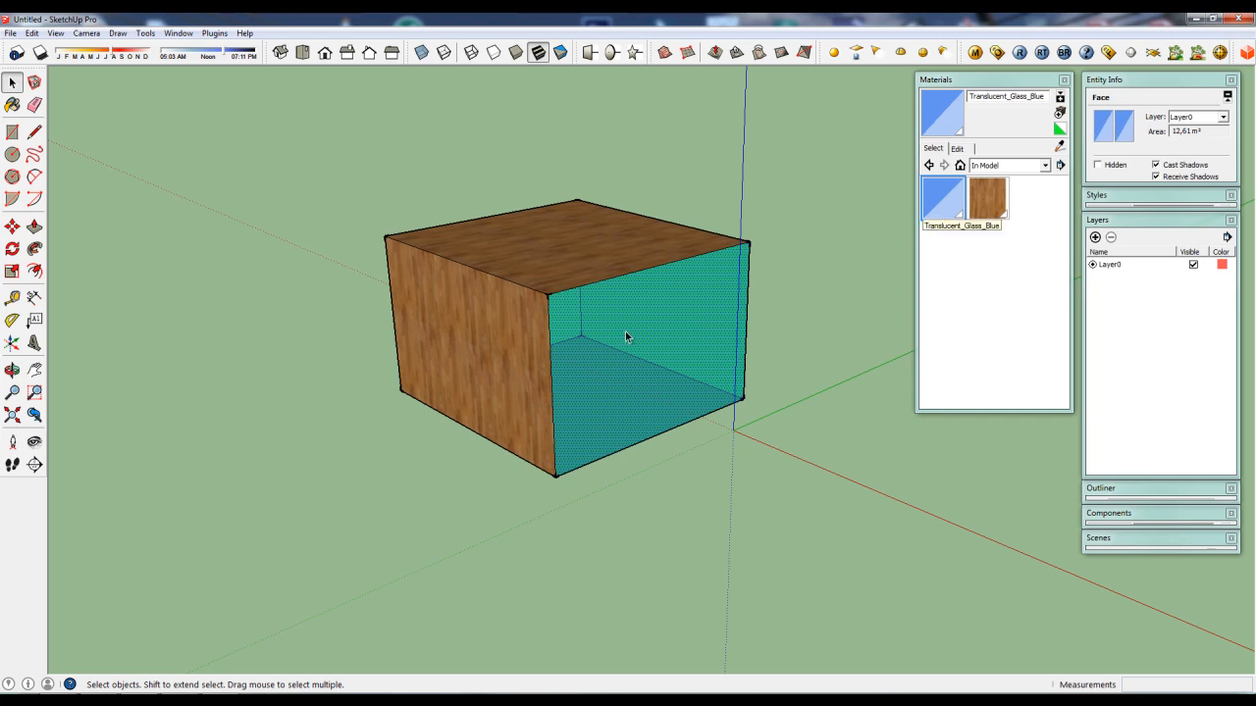
scroll(650, 342, up, 1)
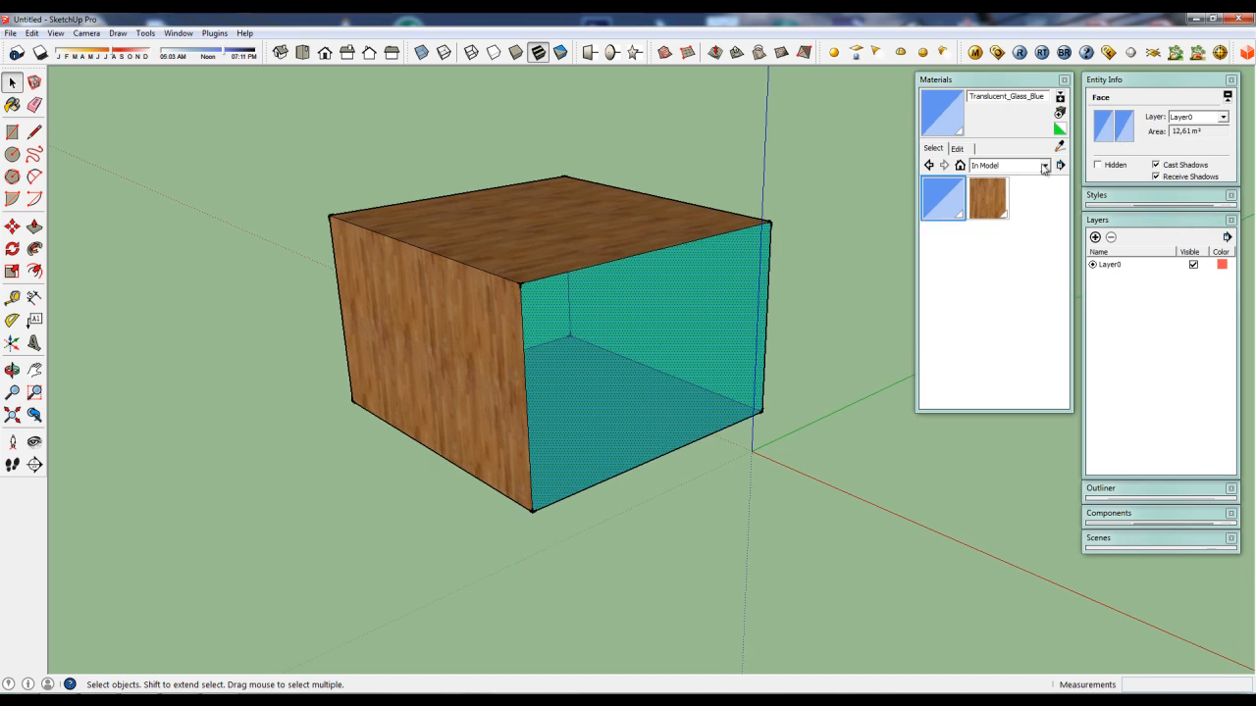
middle_drag(687, 243, 710, 193)
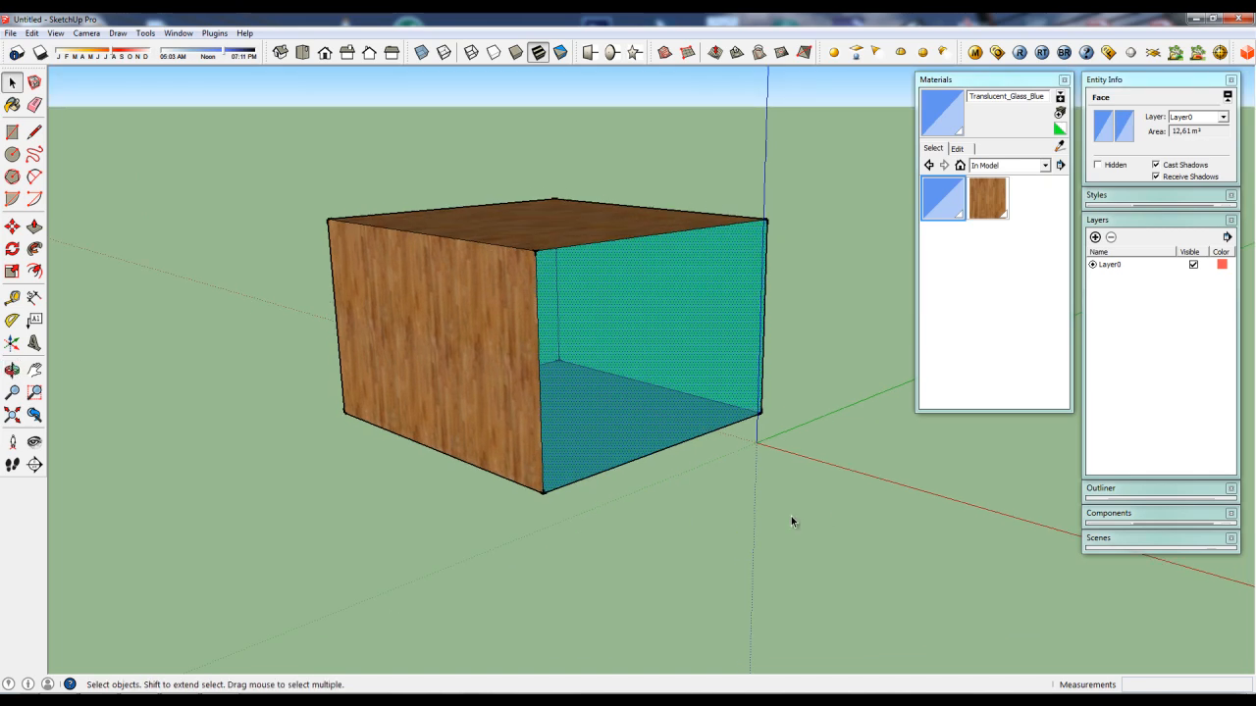
scroll(690, 448, down, 1)
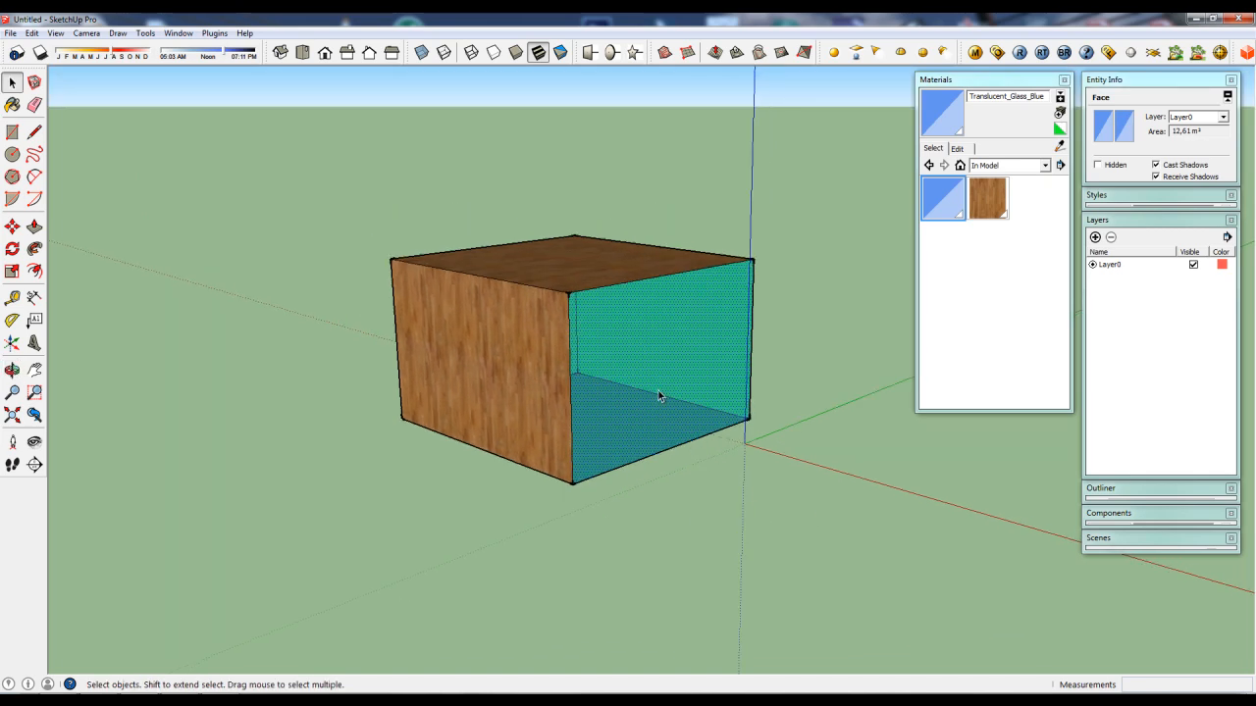
scroll(672, 407, up, 1)
middle_drag(644, 369, 625, 425)
scroll(634, 396, up, 1)
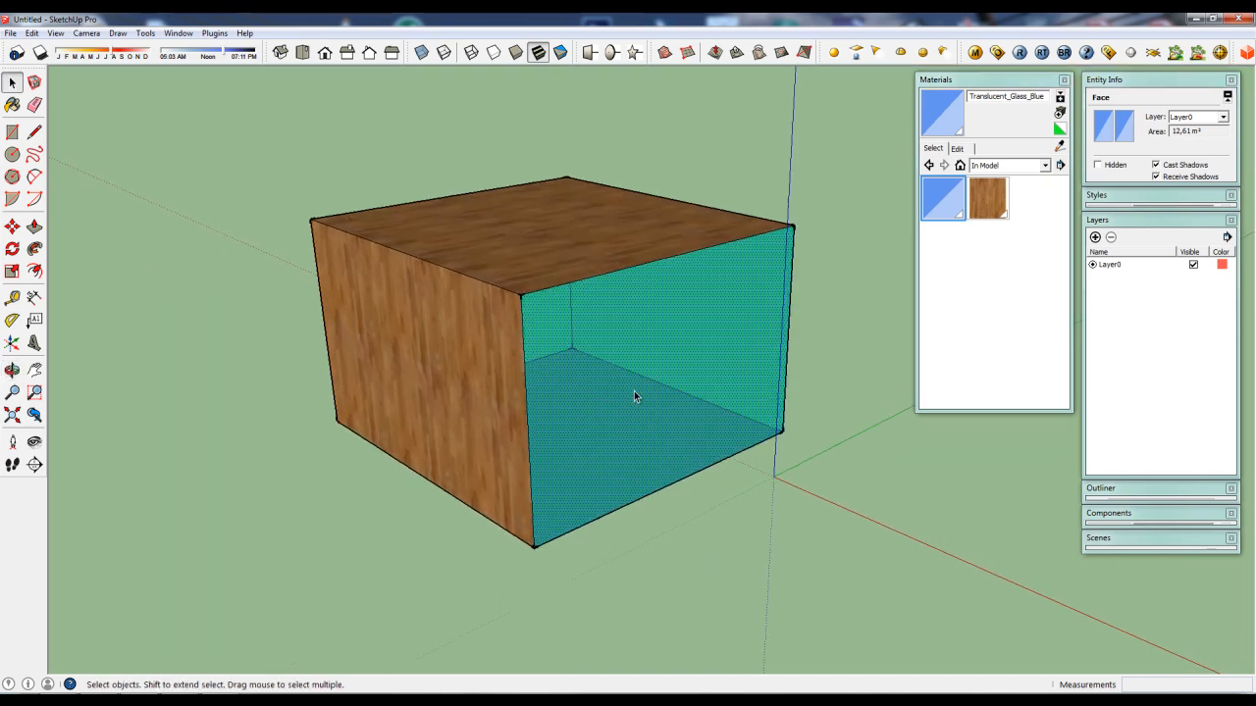
Set both the front and back side paint of the glass face to Default
click(1125, 132)
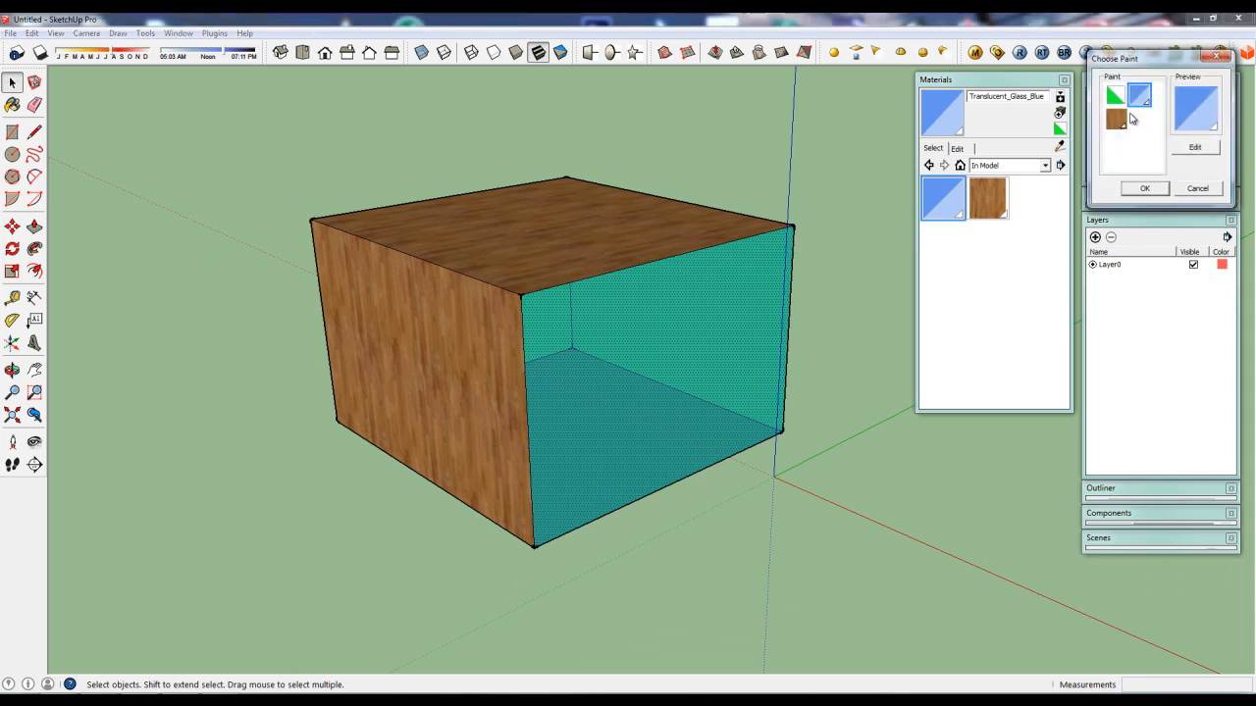
click(1116, 96)
click(1138, 187)
click(1126, 132)
click(1144, 187)
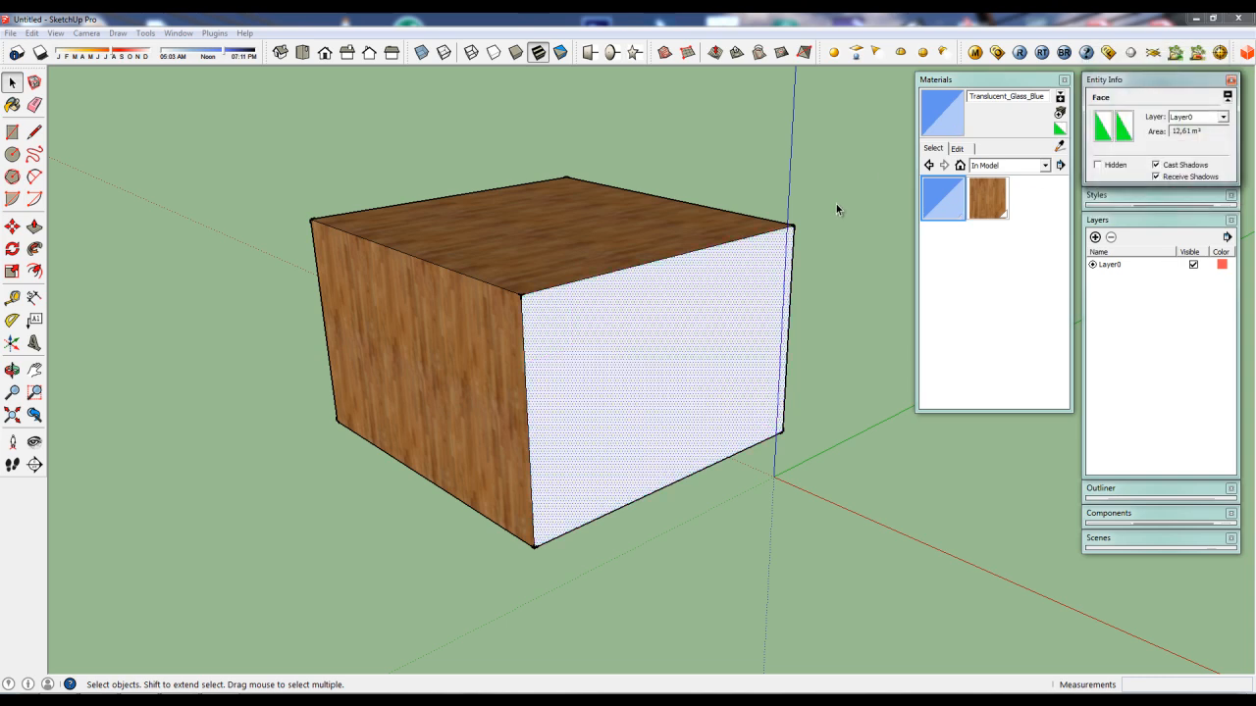
Paint the box's blank side face with Wood_Floor
click(987, 200)
click(643, 371)
mouse_move(638, 372)
middle_down()
mouse_move(614, 390)
mouse_move(761, 465)
mouse_move(964, 490)
mouse_move(552, 426)
mouse_move(569, 421)
middle_up()
Select the whole box and set its paint to Default in Entity Info
key(space)
triple_click(607, 374)
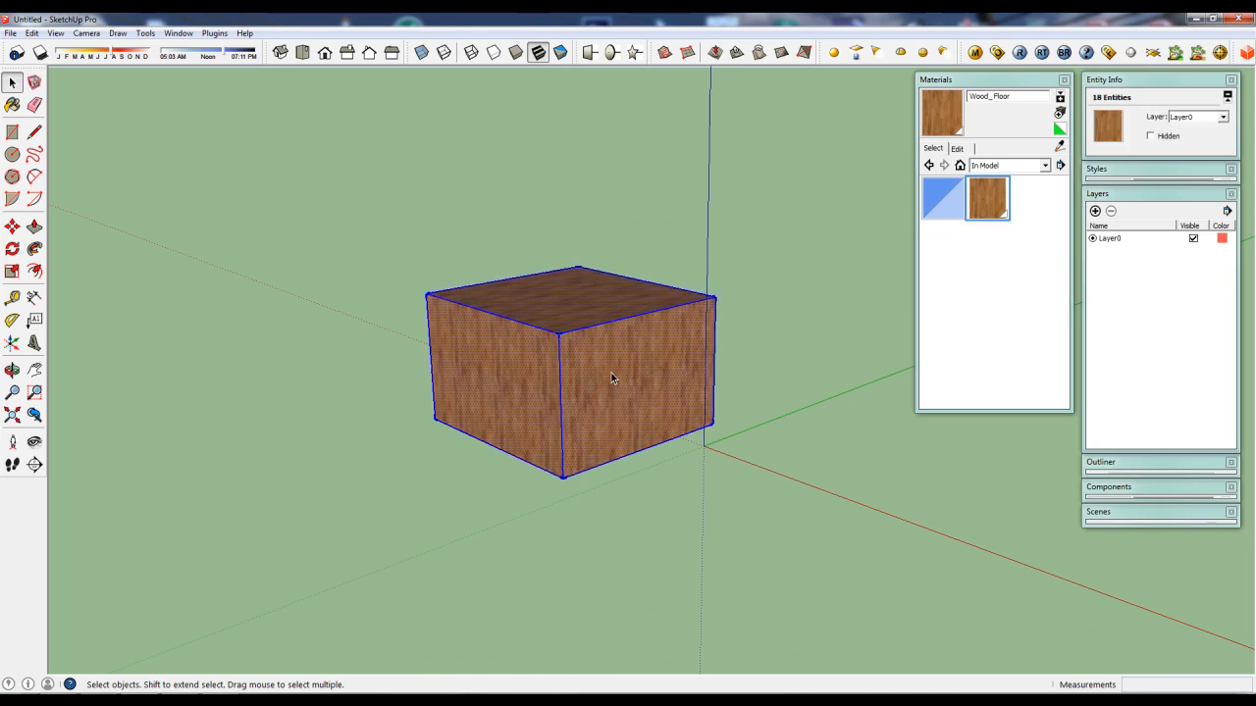
click(1108, 126)
click(1114, 82)
click(1144, 176)
click(805, 308)
Paint one side face of the unpainted box with the in-model Wood_Floor material
middle_drag(625, 375, 673, 507)
scroll(651, 452, up, 2)
middle_drag(651, 452, 612, 442)
middle_drag(505, 440, 577, 488)
scroll(574, 453, down, 2)
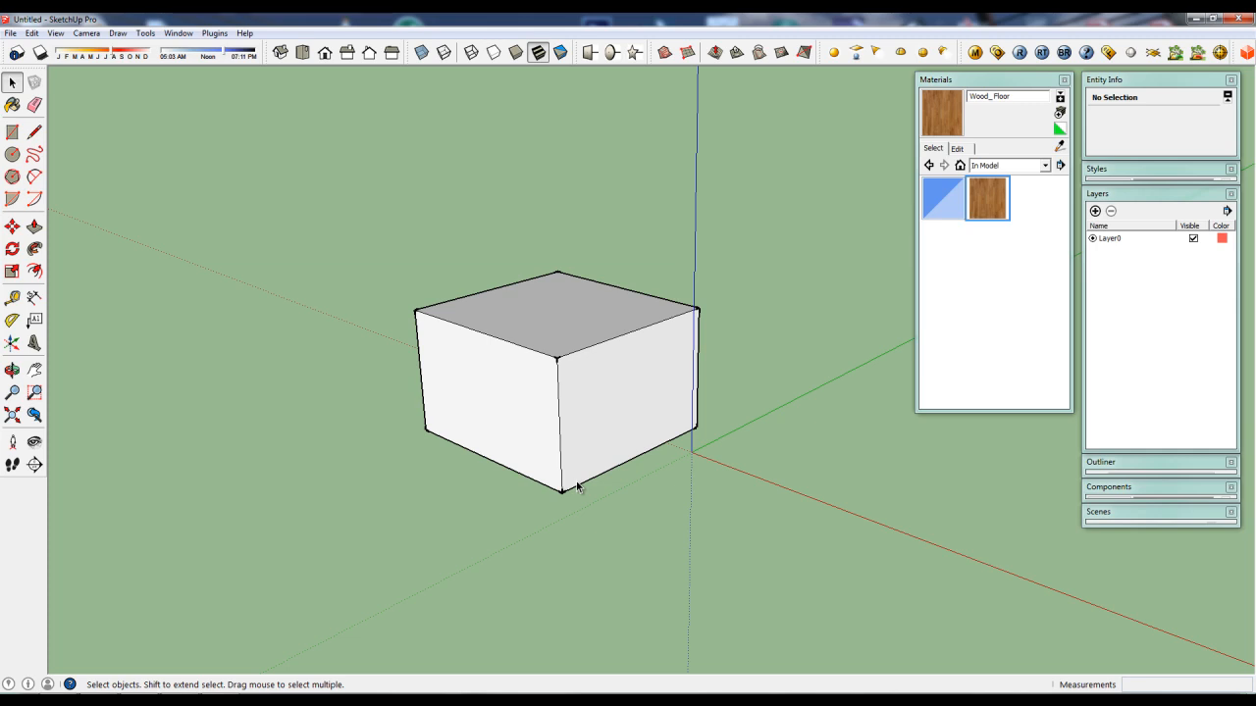
click(991, 199)
click(596, 396)
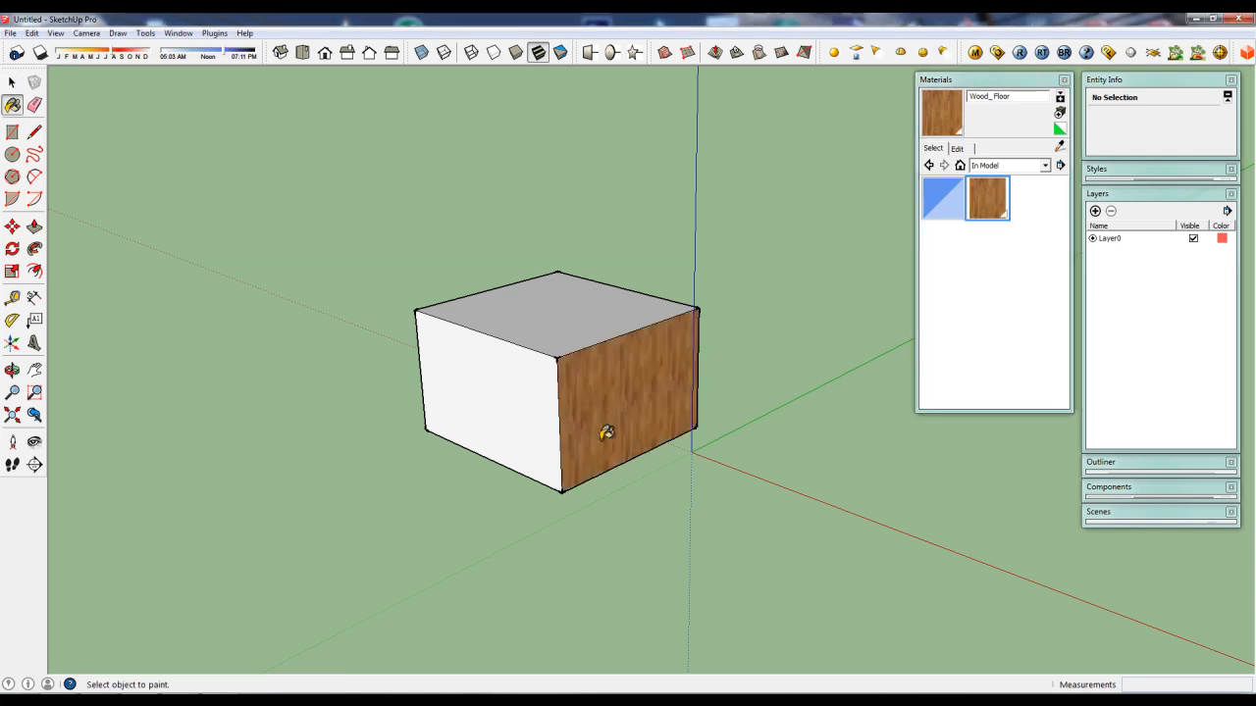
Set the Wood_Floor texture width to 2 m with its proportions locked
scroll(609, 426, up, 2)
scroll(609, 426, up, 3)
middle_drag(611, 429, 538, 454)
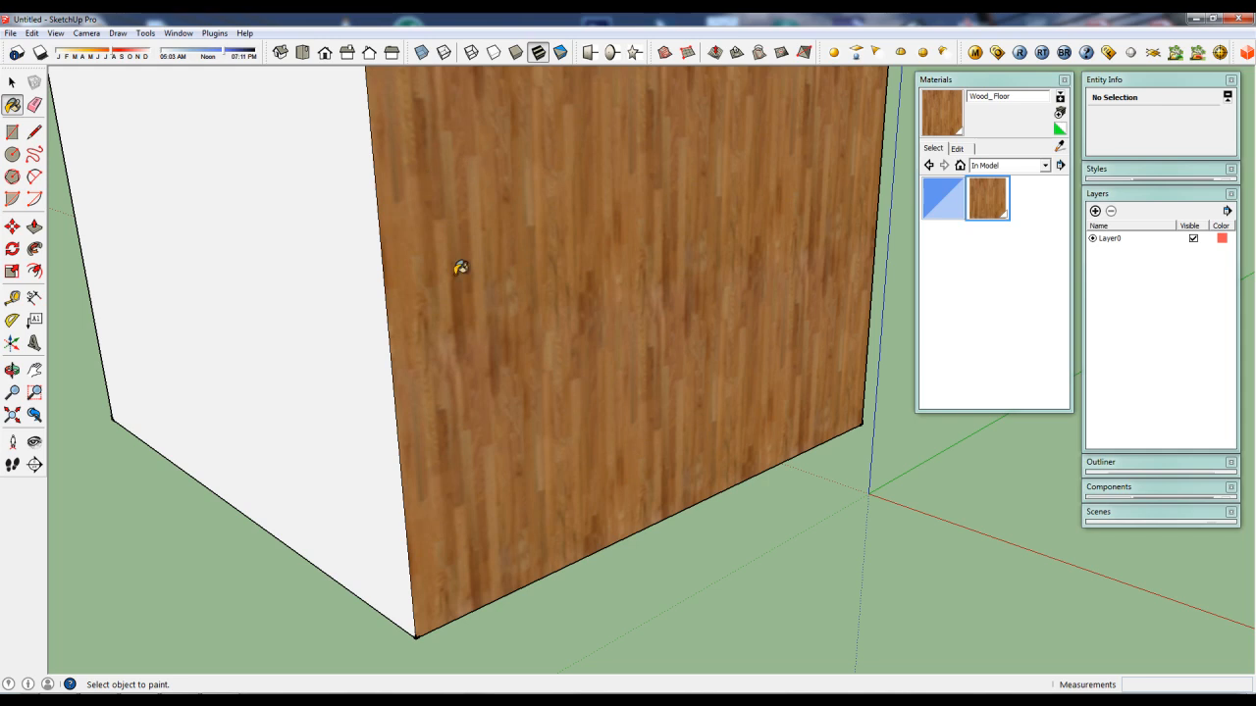
scroll(533, 317, down, 4)
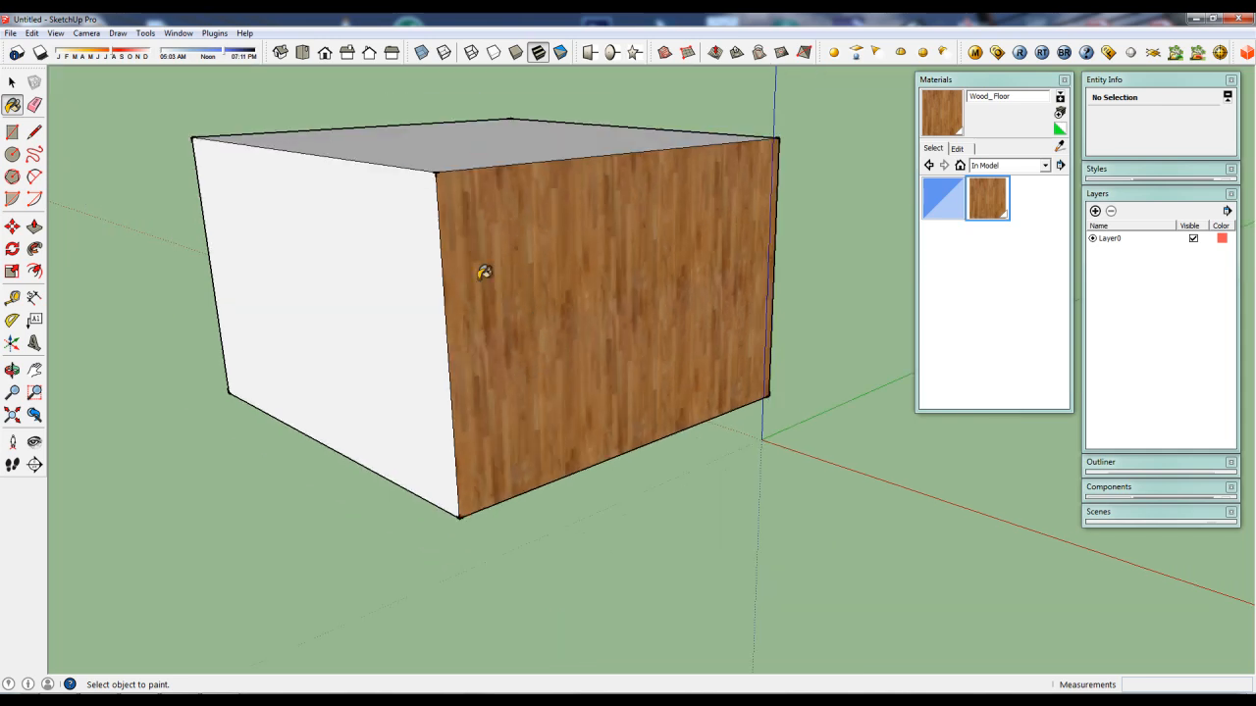
mouse_move(554, 331)
middle_down()
mouse_move(695, 330)
mouse_move(525, 331)
mouse_move(556, 325)
middle_up()
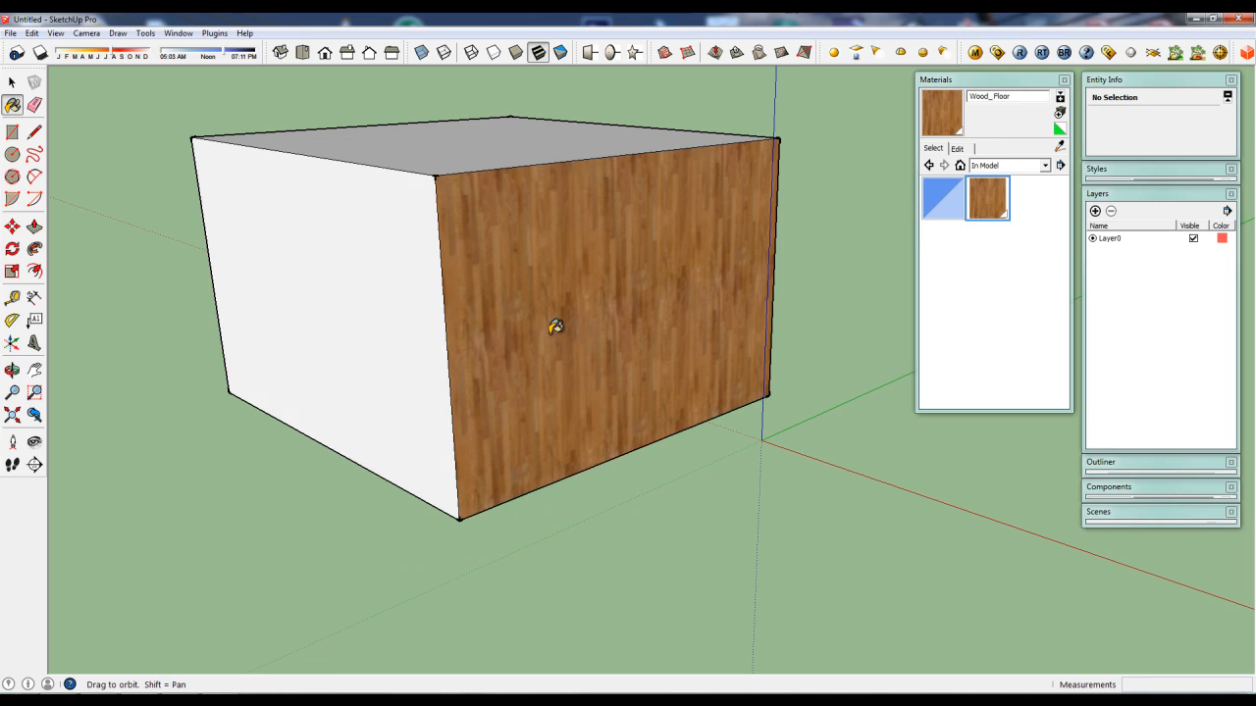
click(963, 149)
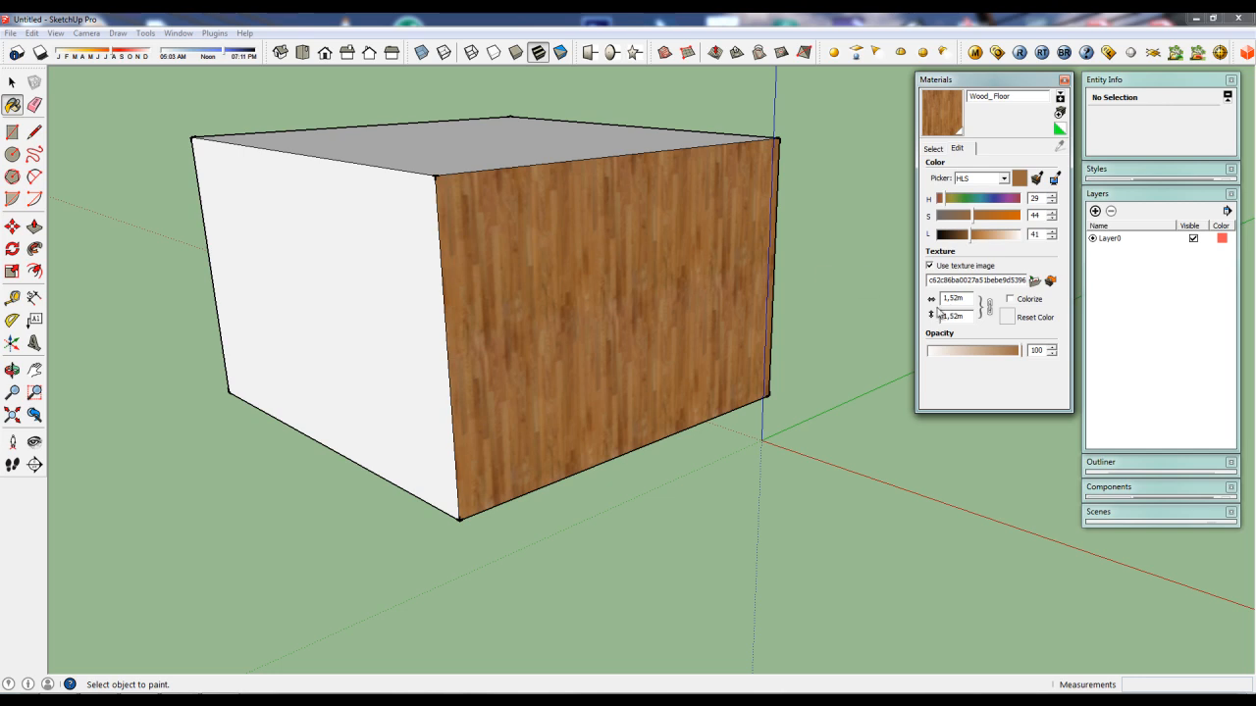
double_click(952, 297)
key(Return)
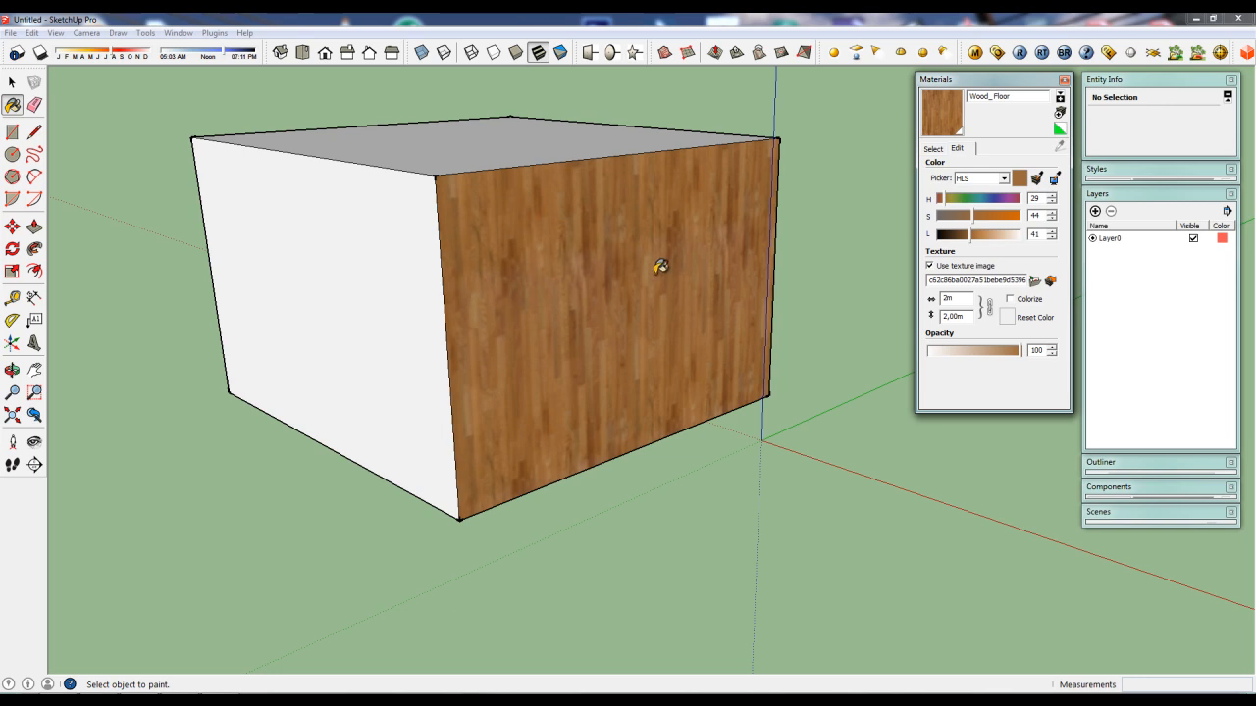
Paint the adjacent side face of the box with the resized Wood_Floor texture and inspect both sides
click(935, 148)
click(329, 274)
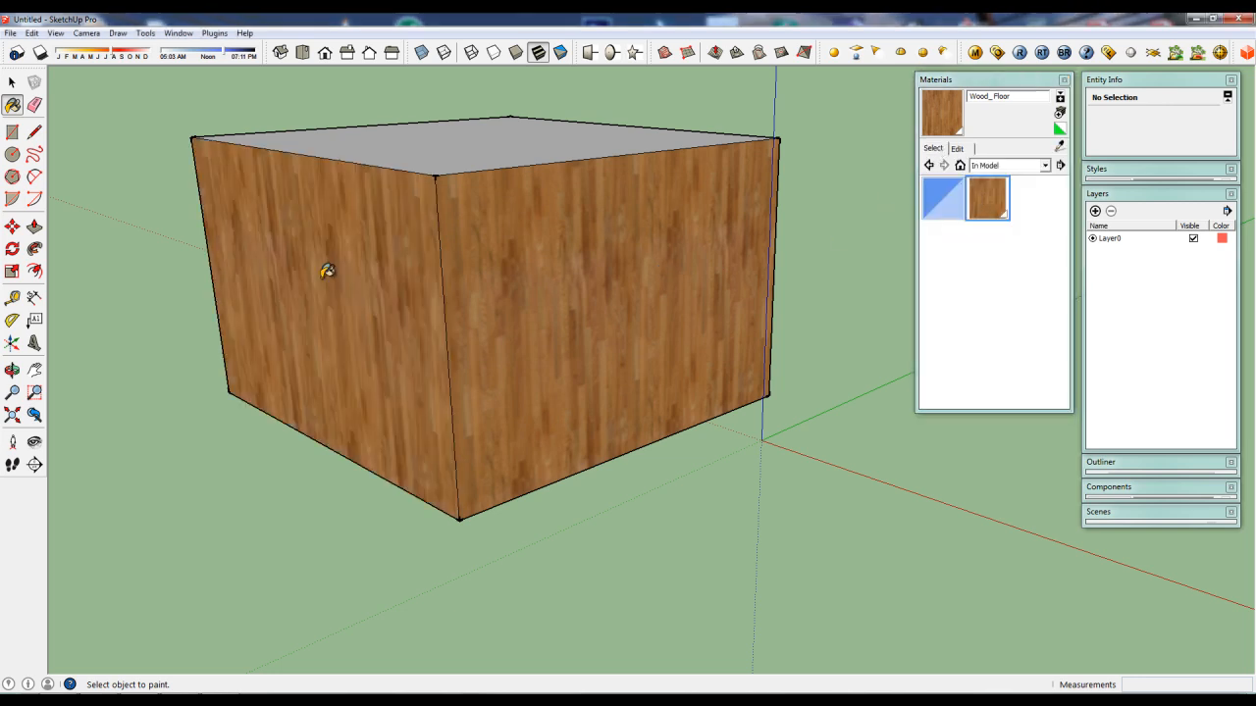
mouse_move(364, 283)
middle_down()
mouse_move(443, 292)
mouse_move(448, 303)
mouse_move(367, 317)
mouse_move(622, 314)
mouse_move(480, 355)
mouse_move(656, 308)
mouse_move(496, 305)
middle_up()
scroll(572, 320, up, 3)
scroll(551, 288, down, 2)
scroll(445, 283, up, 1)
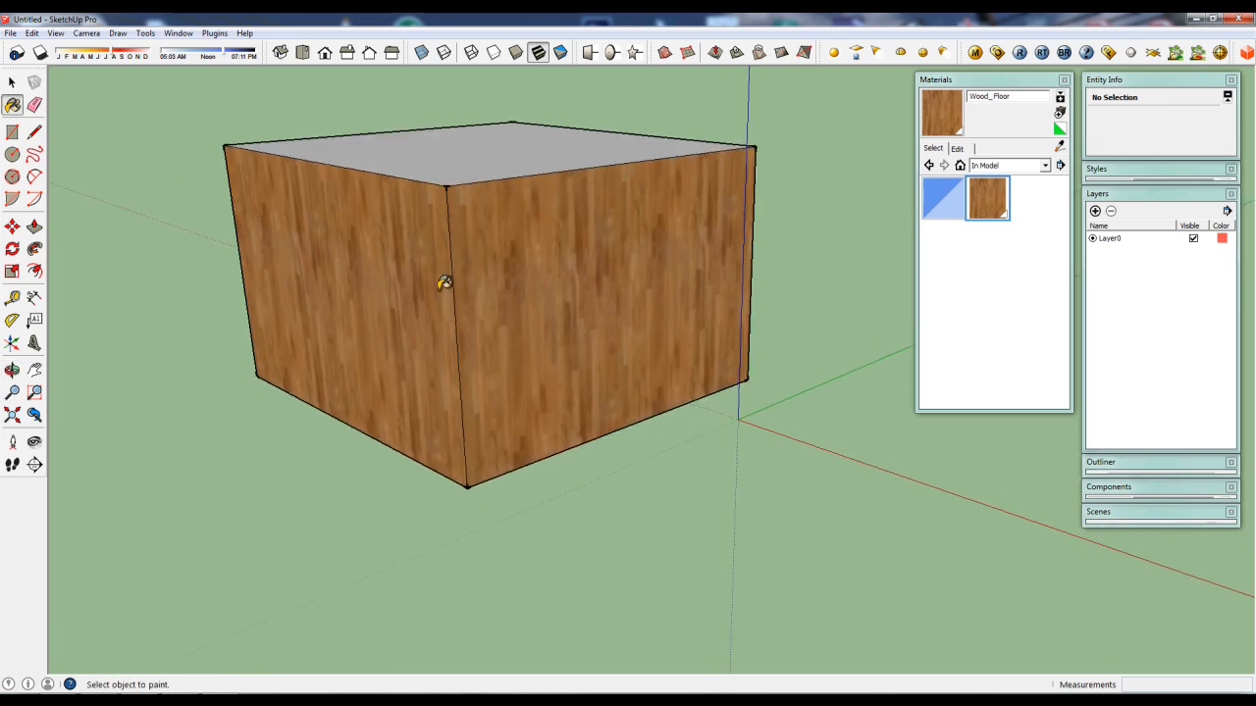
mouse_move(584, 317)
middle_down()
mouse_move(612, 314)
mouse_move(599, 324)
middle_up()
scroll(598, 311, down, 3)
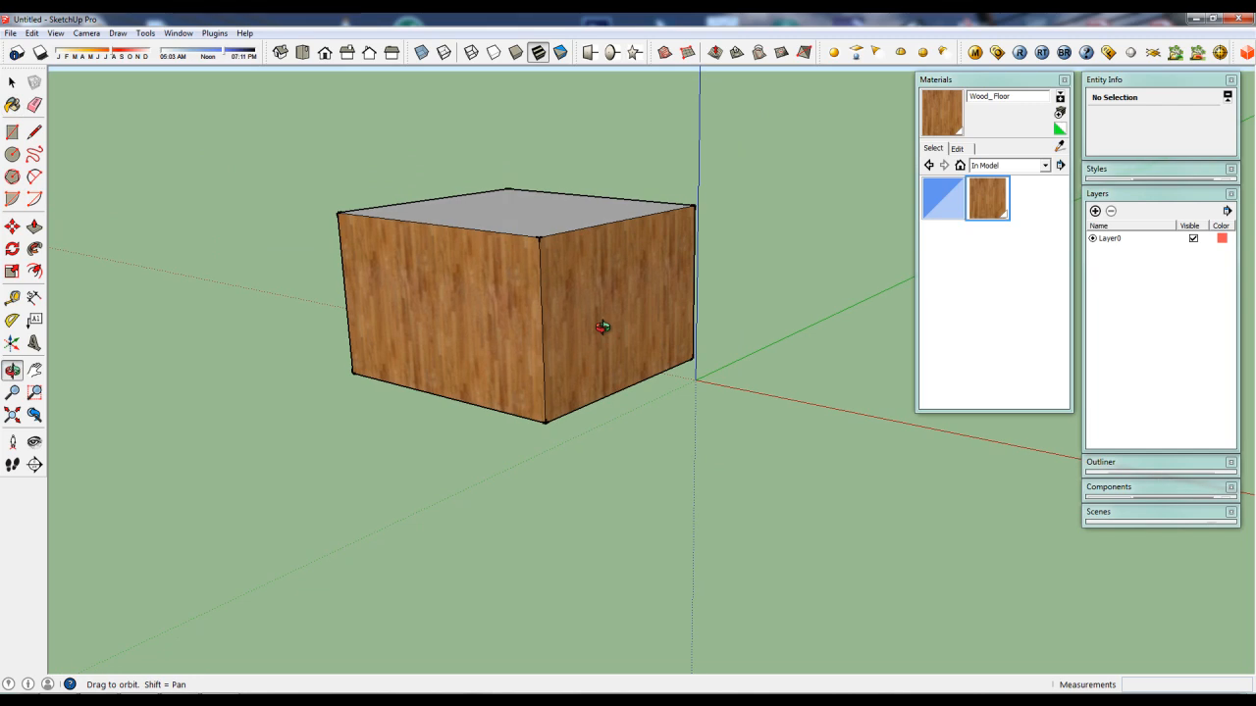
Turn on Colorize for Wood_Floor and adjust its hue to 42 and its lightness to 23
key(b)
scroll(565, 327, up, 2)
middle_drag(612, 351, 648, 334)
click(957, 149)
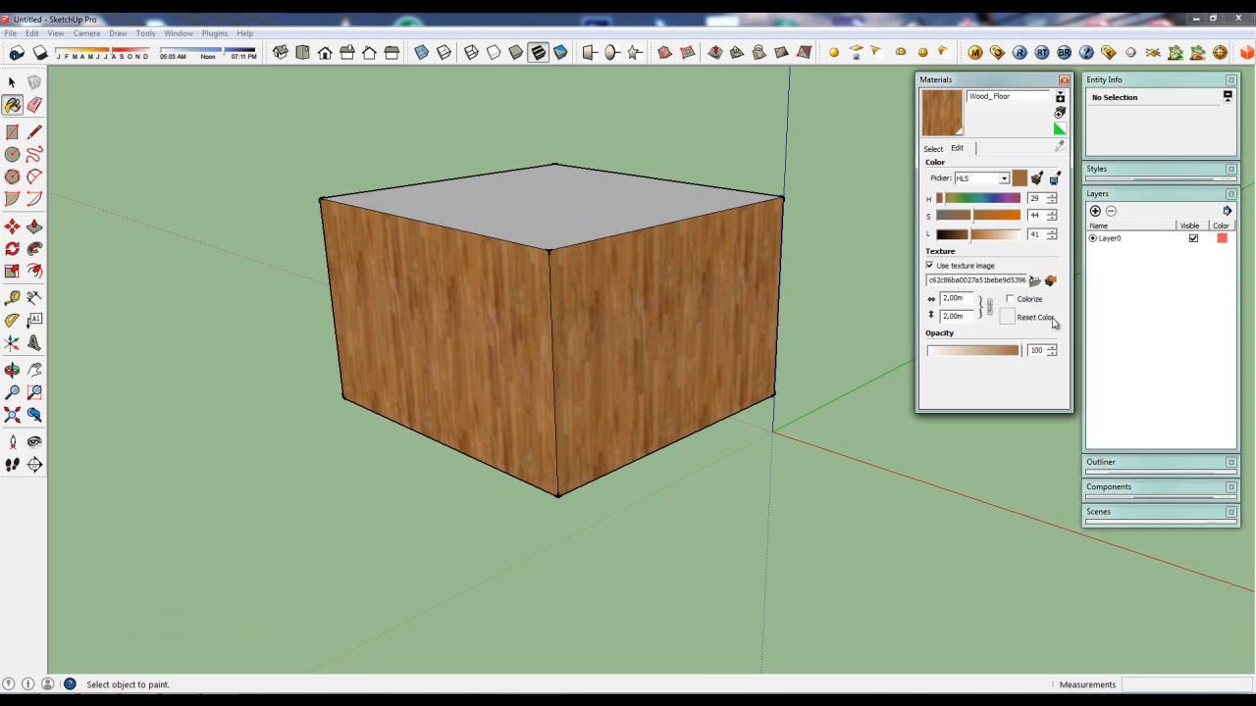
click(1011, 300)
mouse_move(970, 238)
mouse_down()
mouse_move(984, 239)
mouse_move(958, 243)
mouse_move(971, 244)
mouse_up()
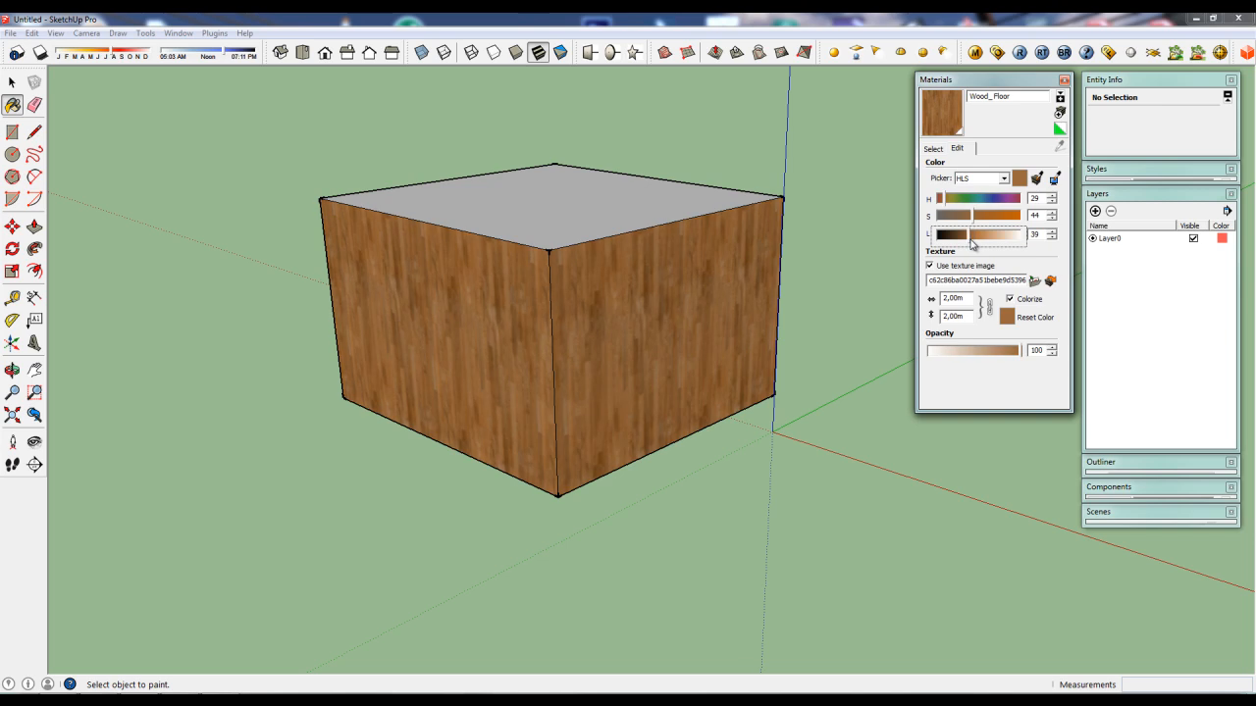
drag(950, 200, 979, 203)
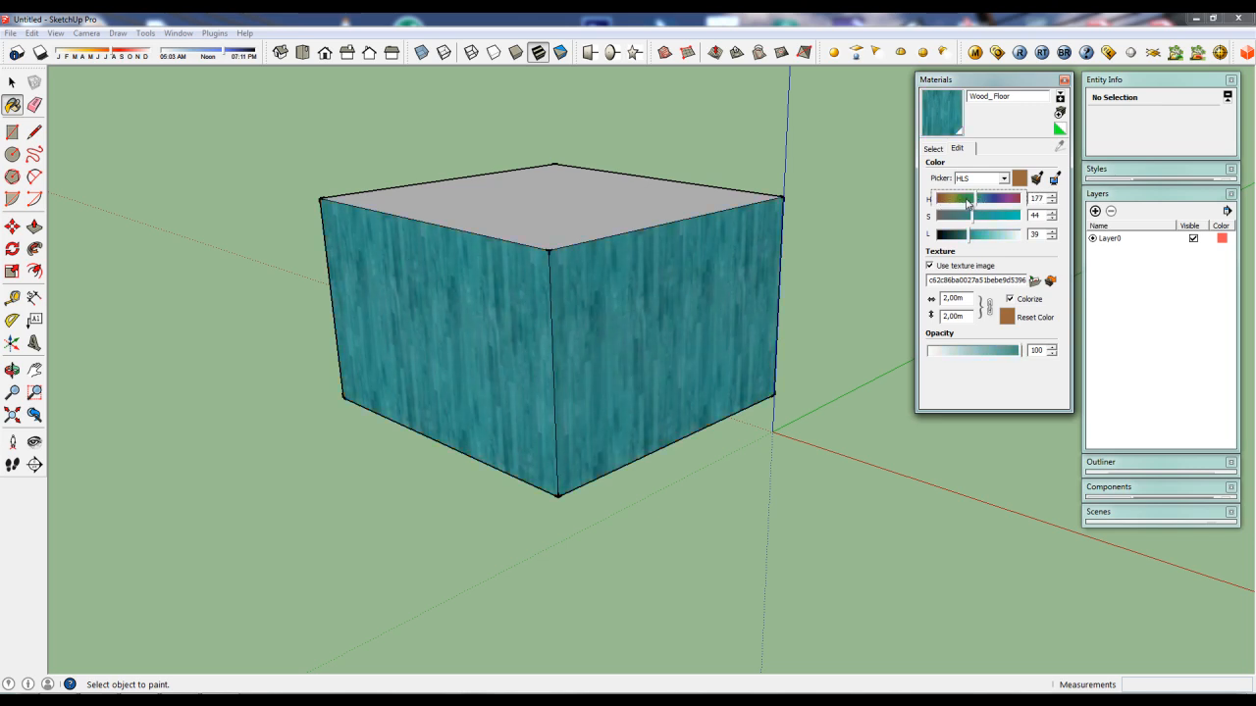
click(952, 204)
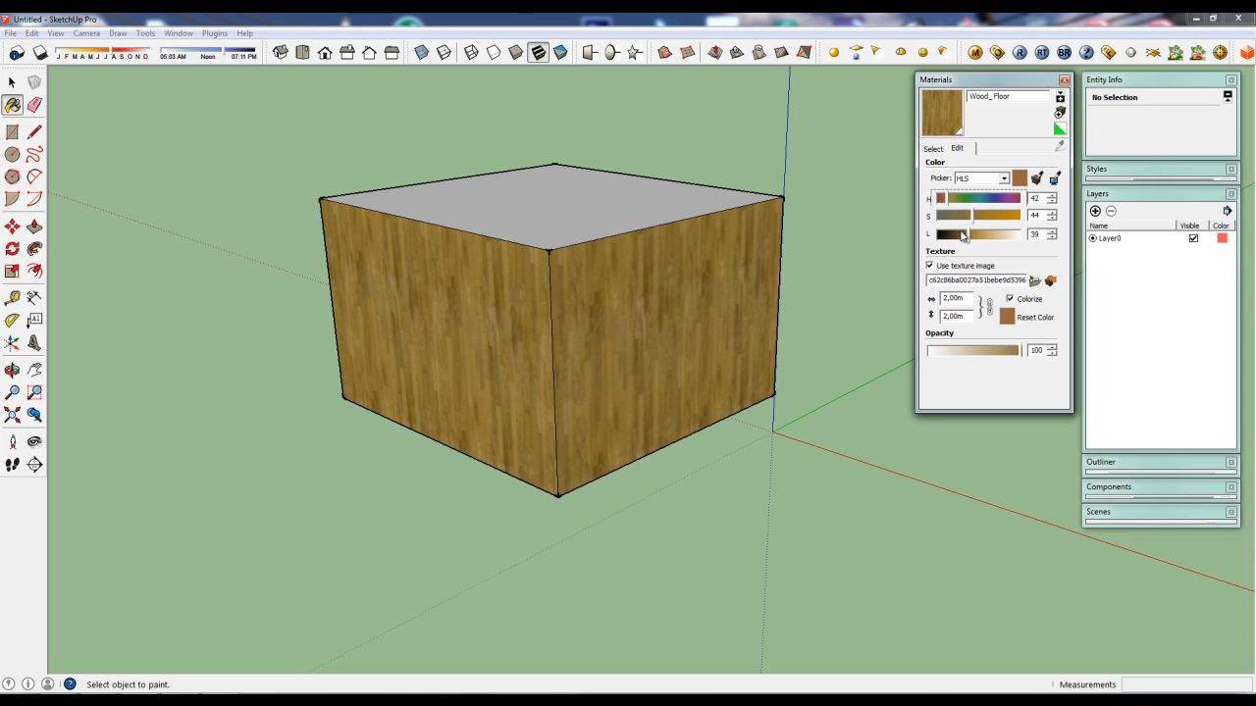
drag(962, 233, 959, 235)
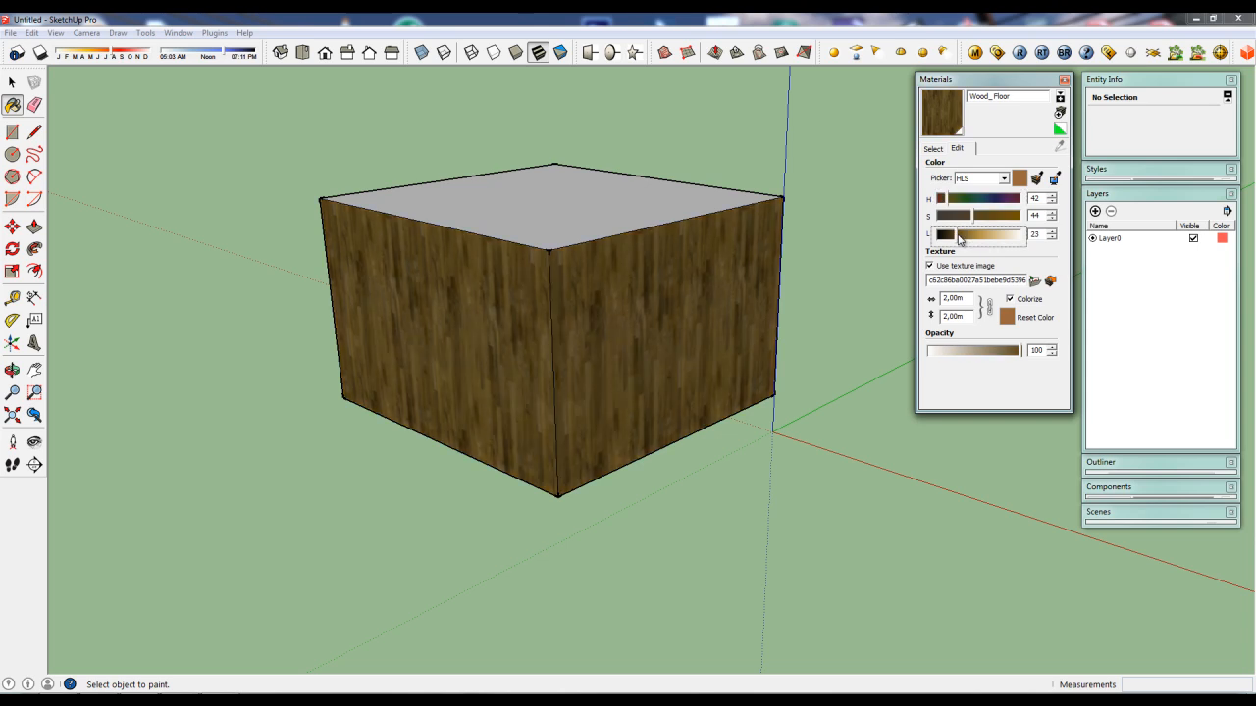
Reset the Wood_Floor colour and turn Colorize off
click(1014, 319)
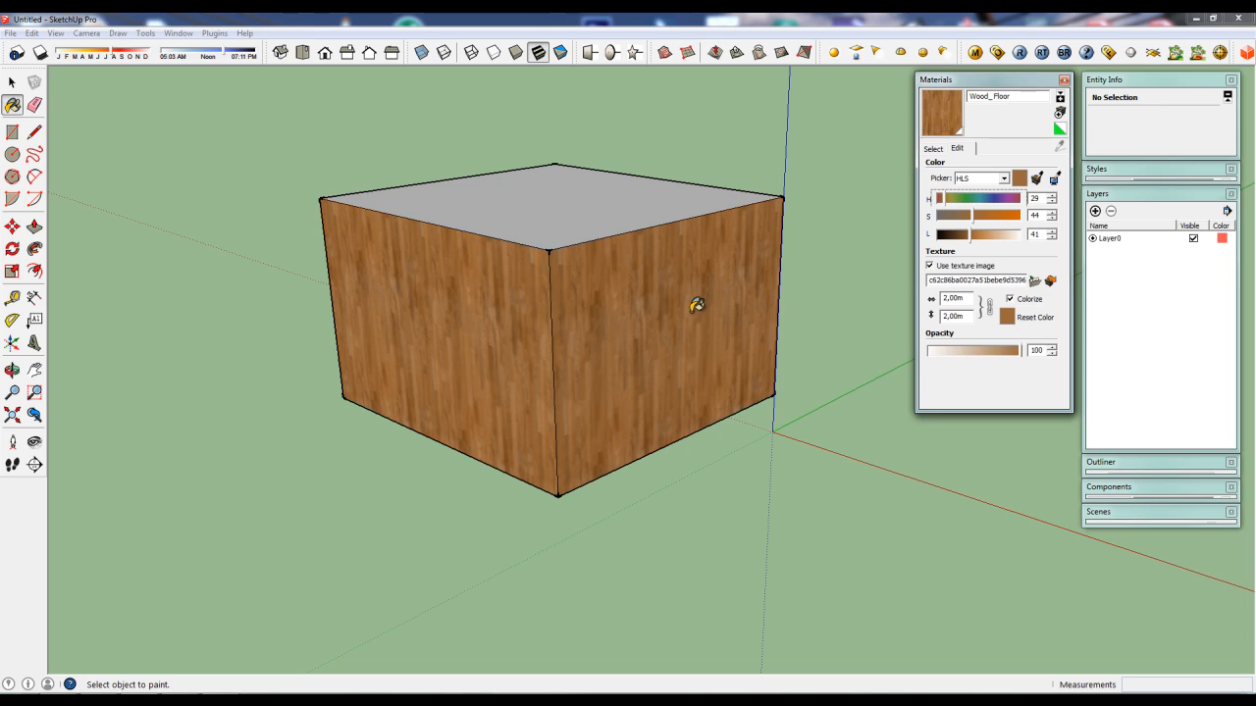
click(1011, 300)
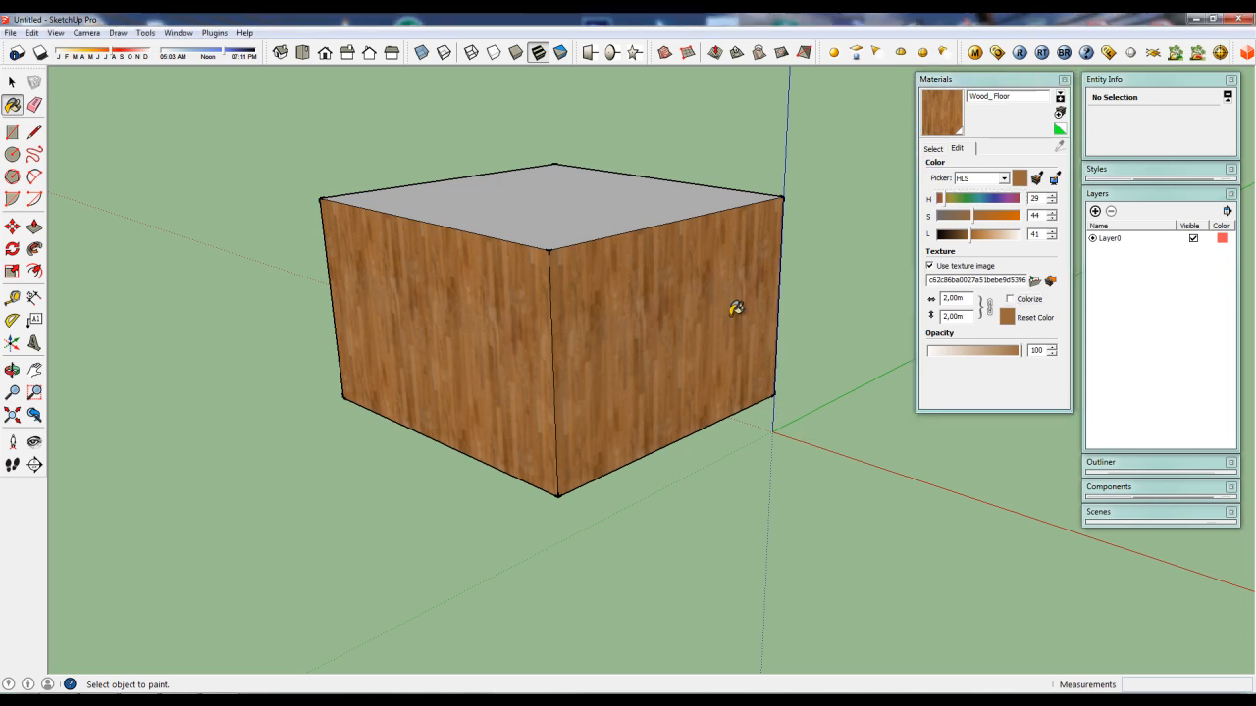
click(12, 83)
middle_drag(472, 244, 586, 300)
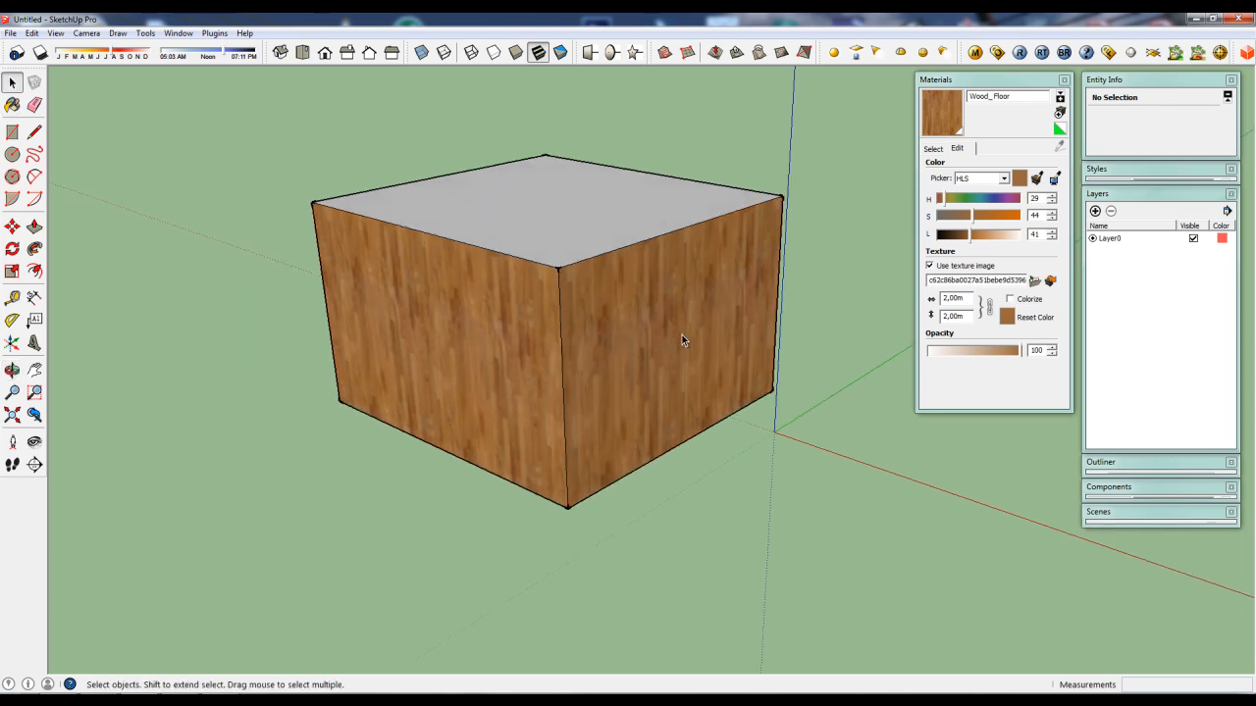
mouse_move(681, 331)
middle_down()
mouse_move(662, 323)
mouse_move(679, 314)
middle_up()
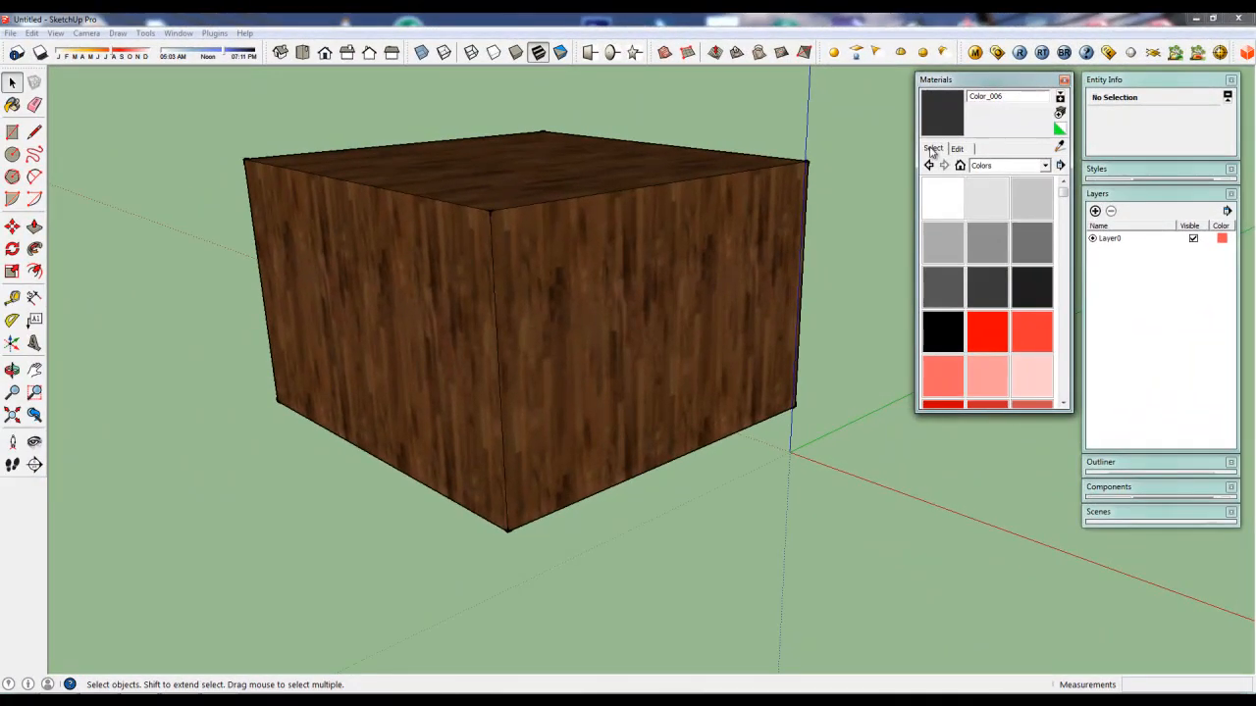
Show the materials used in the model and choose the dark Wood_Floor
click(981, 165)
click(969, 172)
click(962, 167)
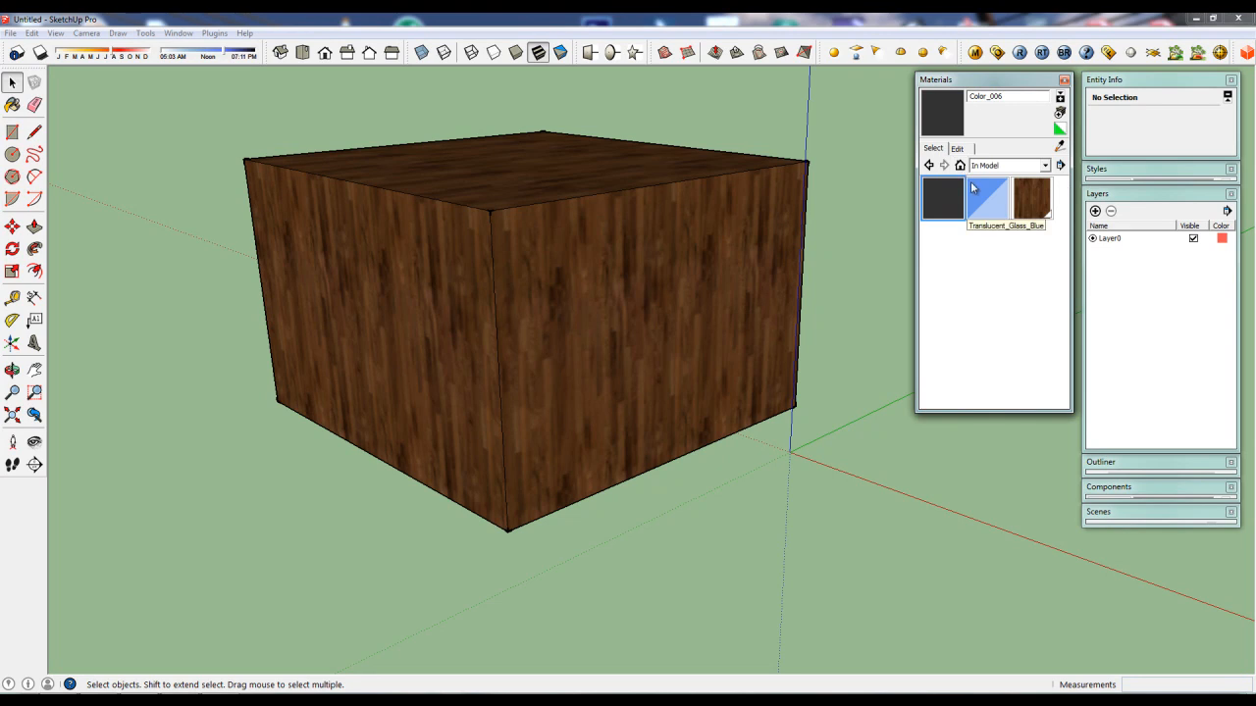
click(1032, 198)
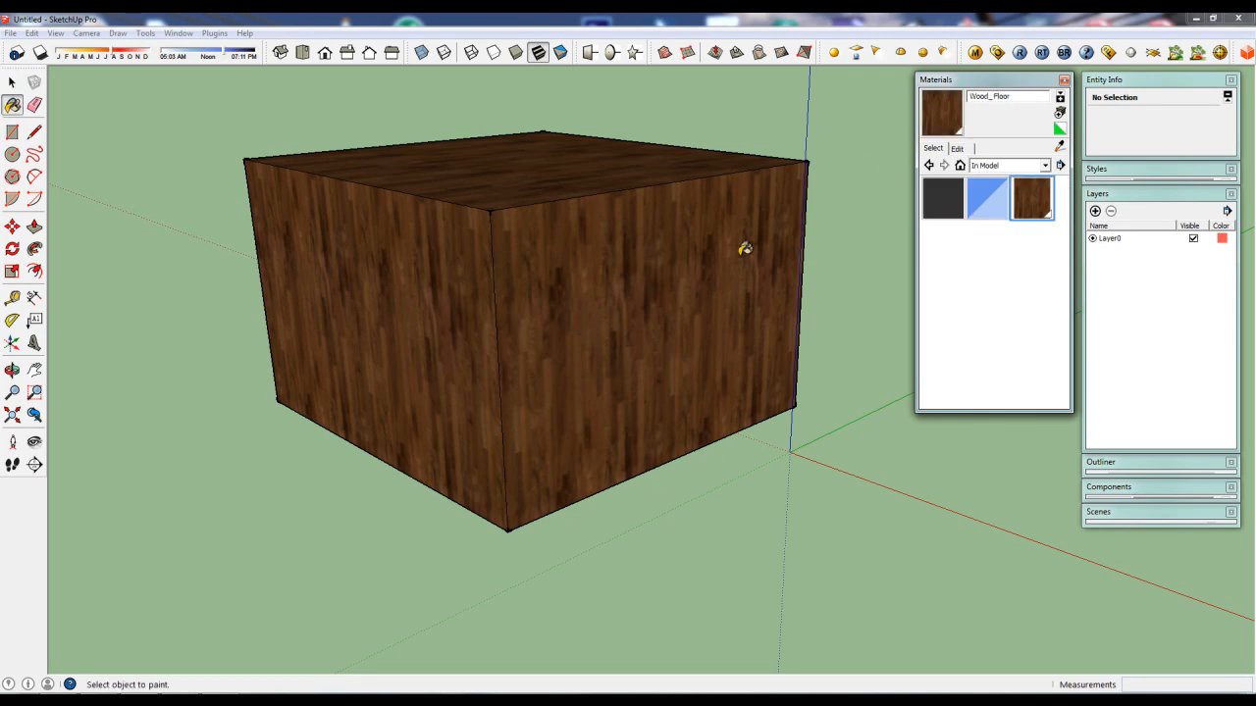
Start positioning the Wood_Floor texture on the box's large side face and rotate it by 90 degrees
key(space)
click(615, 333)
mouse_move(615, 332)
middle_down()
mouse_move(622, 315)
mouse_move(591, 322)
middle_up()
scroll(592, 320, up, 1)
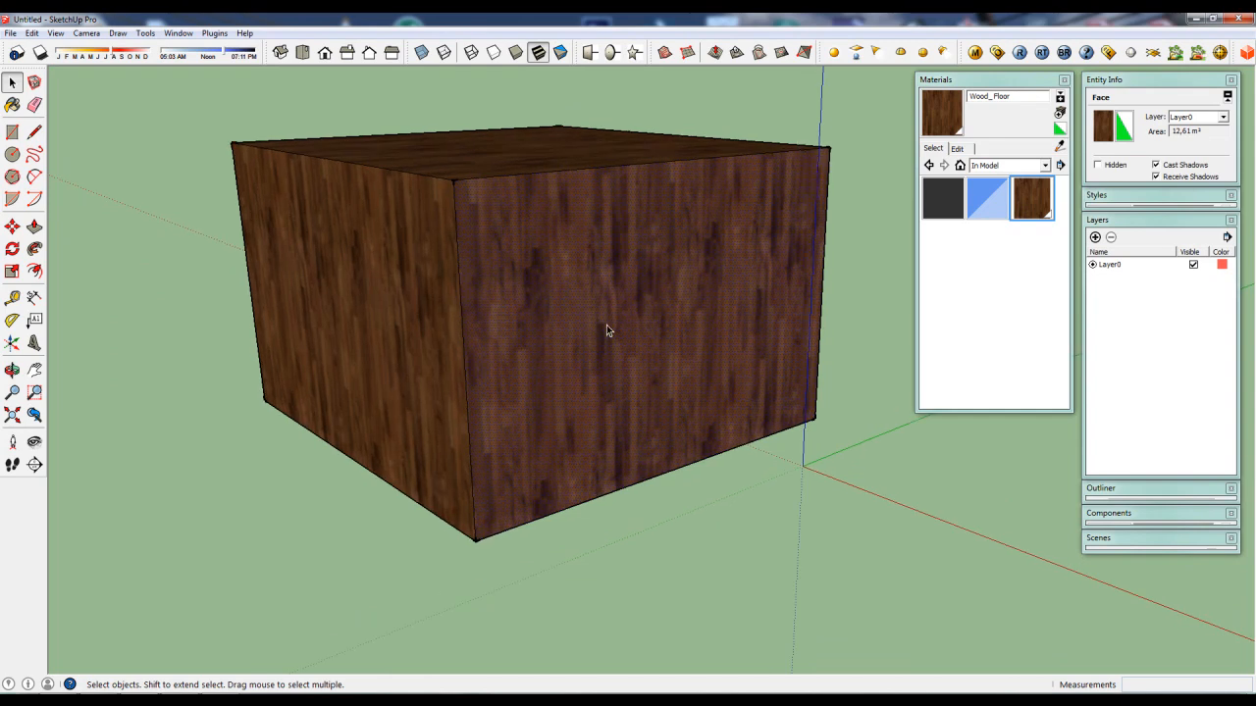
right_click(599, 324)
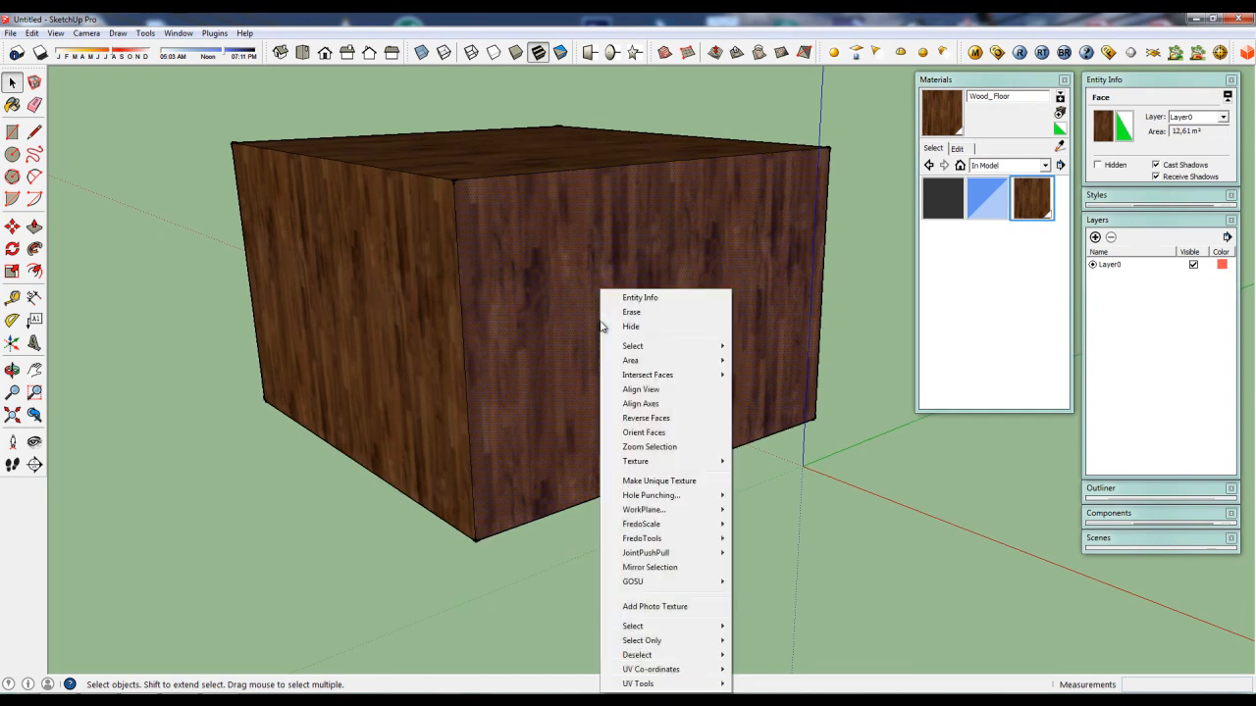
mouse_move(648, 463)
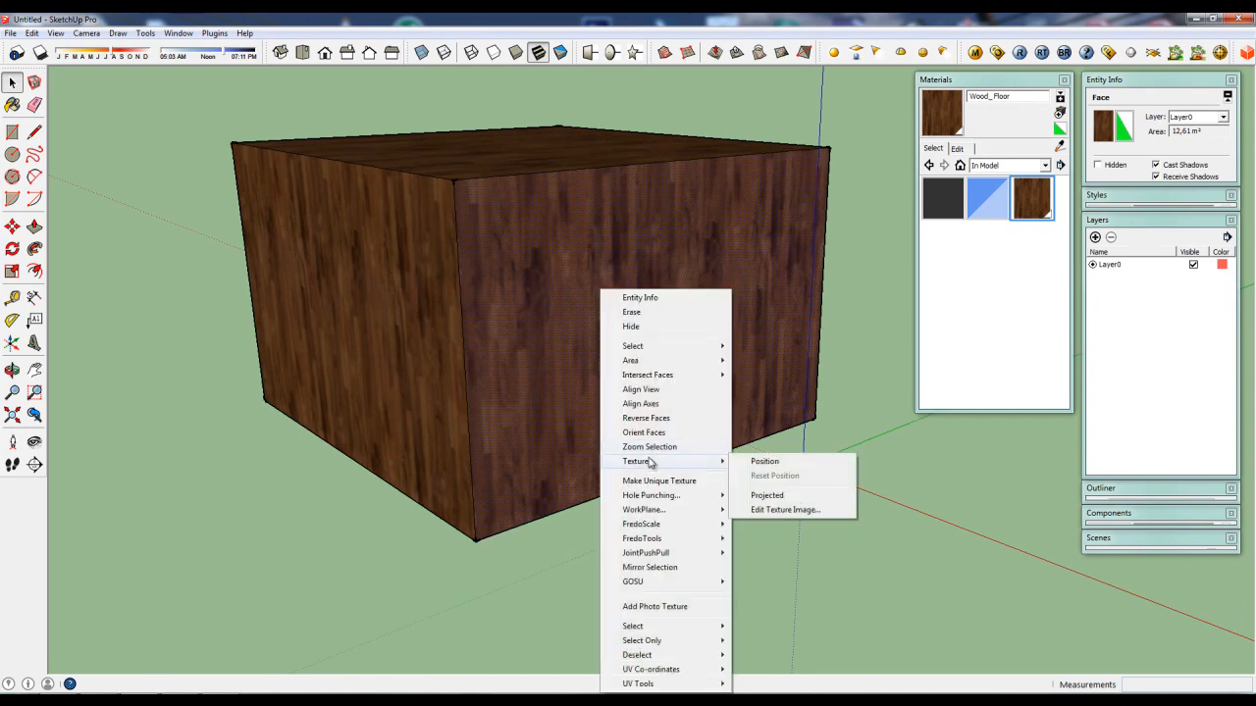
click(770, 463)
right_click(676, 313)
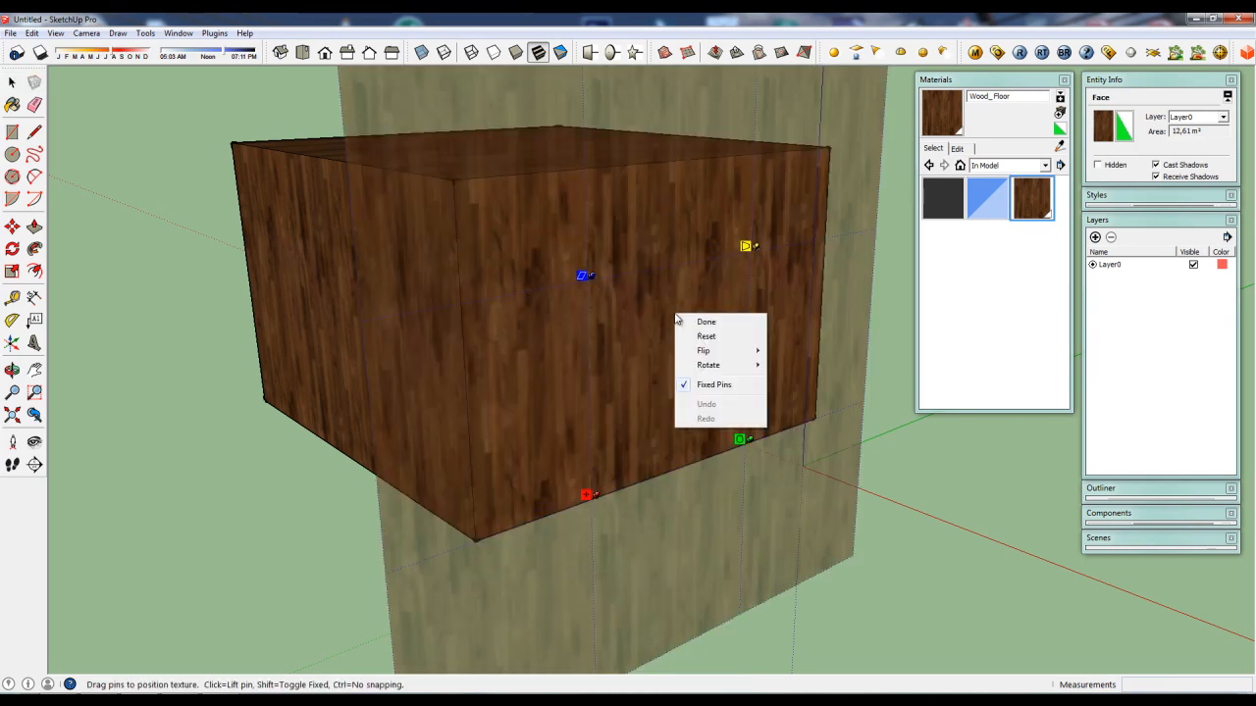
mouse_move(709, 364)
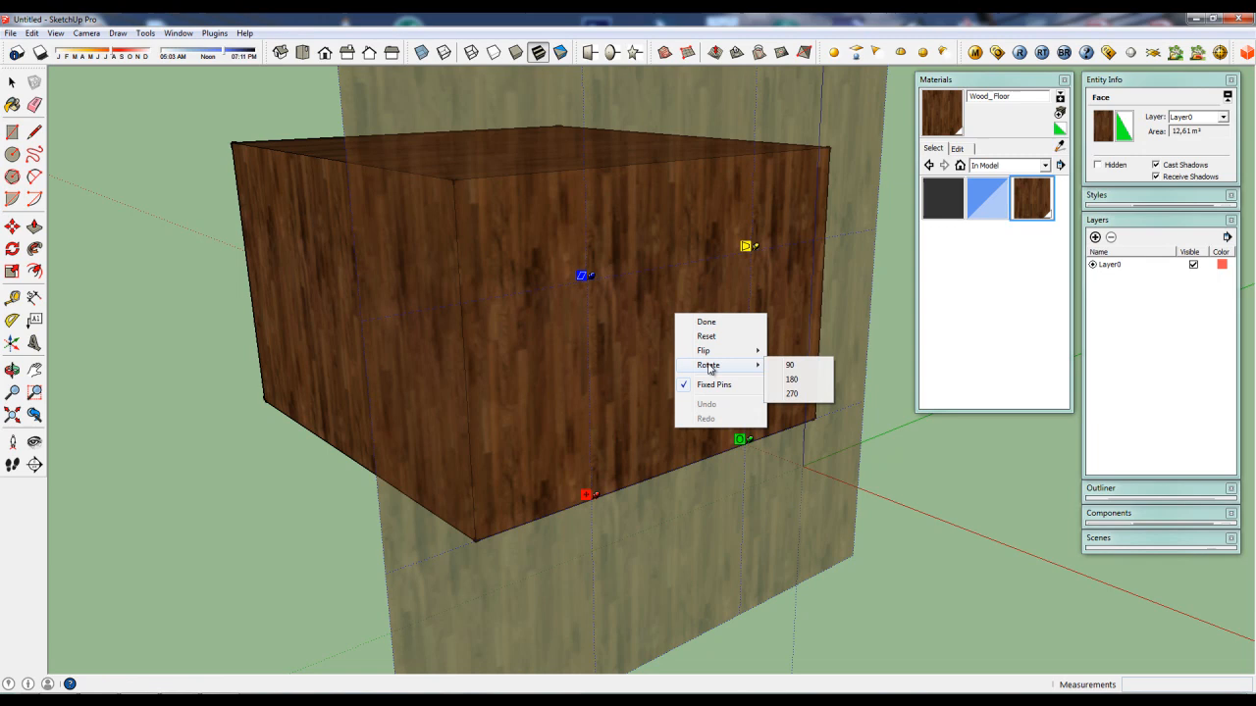
click(789, 361)
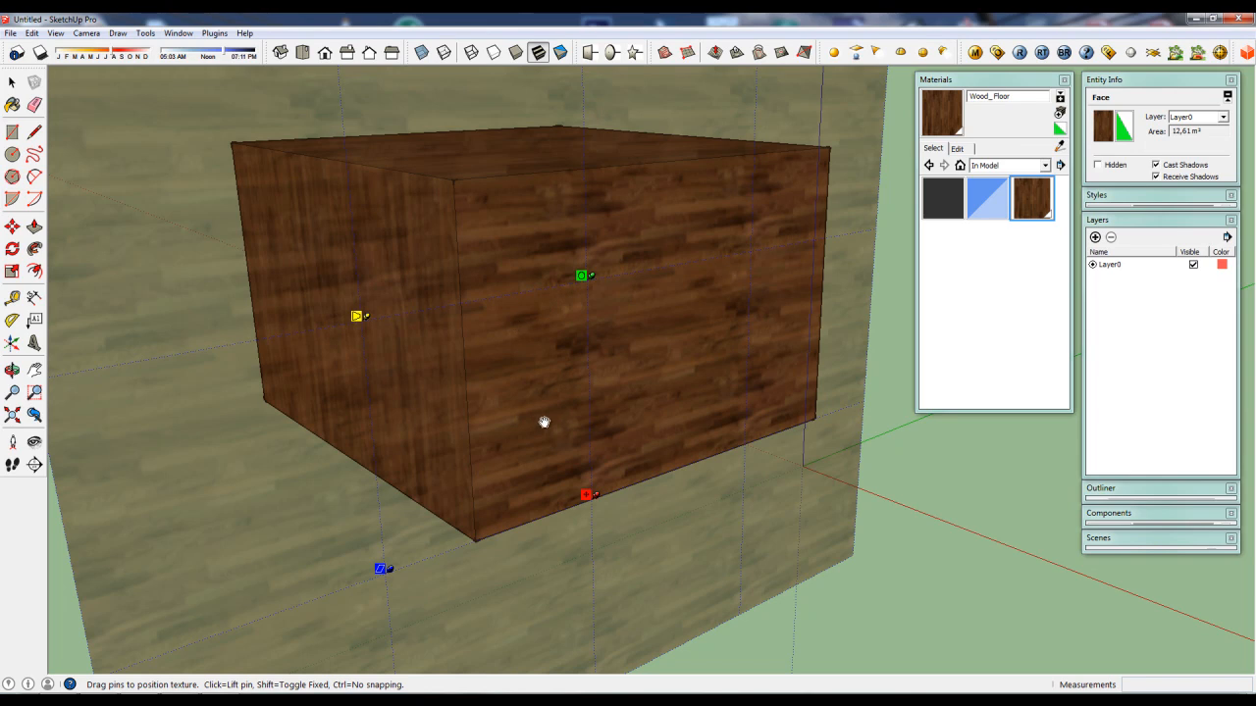
Shift the rotated texture across the side face and slightly adjust its blue, green and yellow pins
drag(525, 386, 602, 370)
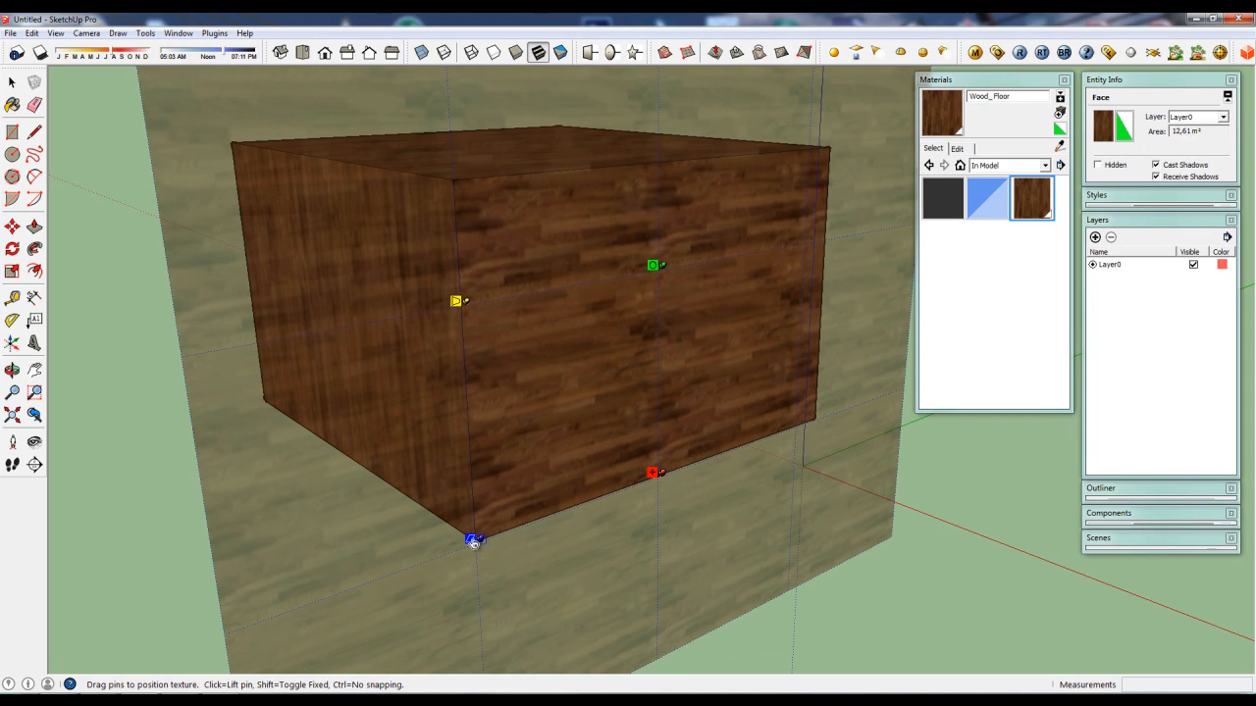
mouse_move(470, 541)
mouse_down()
mouse_move(477, 462)
mouse_move(377, 536)
mouse_move(359, 527)
mouse_move(481, 515)
mouse_move(583, 447)
mouse_move(477, 447)
mouse_move(480, 540)
mouse_up()
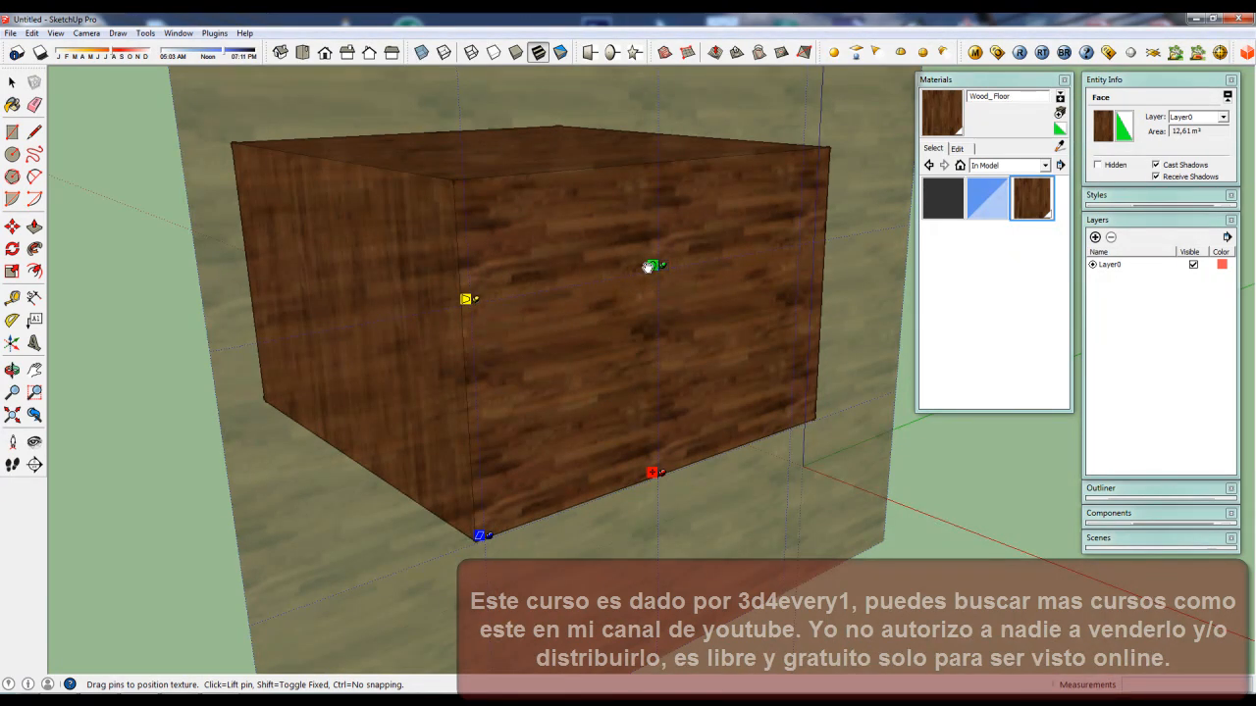
mouse_move(651, 266)
mouse_down()
mouse_move(729, 294)
mouse_move(603, 280)
mouse_move(552, 319)
mouse_move(627, 284)
mouse_move(501, 342)
mouse_move(652, 265)
mouse_up()
mouse_move(462, 302)
mouse_down()
mouse_move(508, 311)
mouse_move(384, 301)
mouse_move(527, 314)
mouse_move(362, 292)
mouse_move(533, 308)
mouse_move(527, 369)
mouse_move(500, 326)
mouse_move(439, 306)
mouse_move(460, 305)
mouse_up()
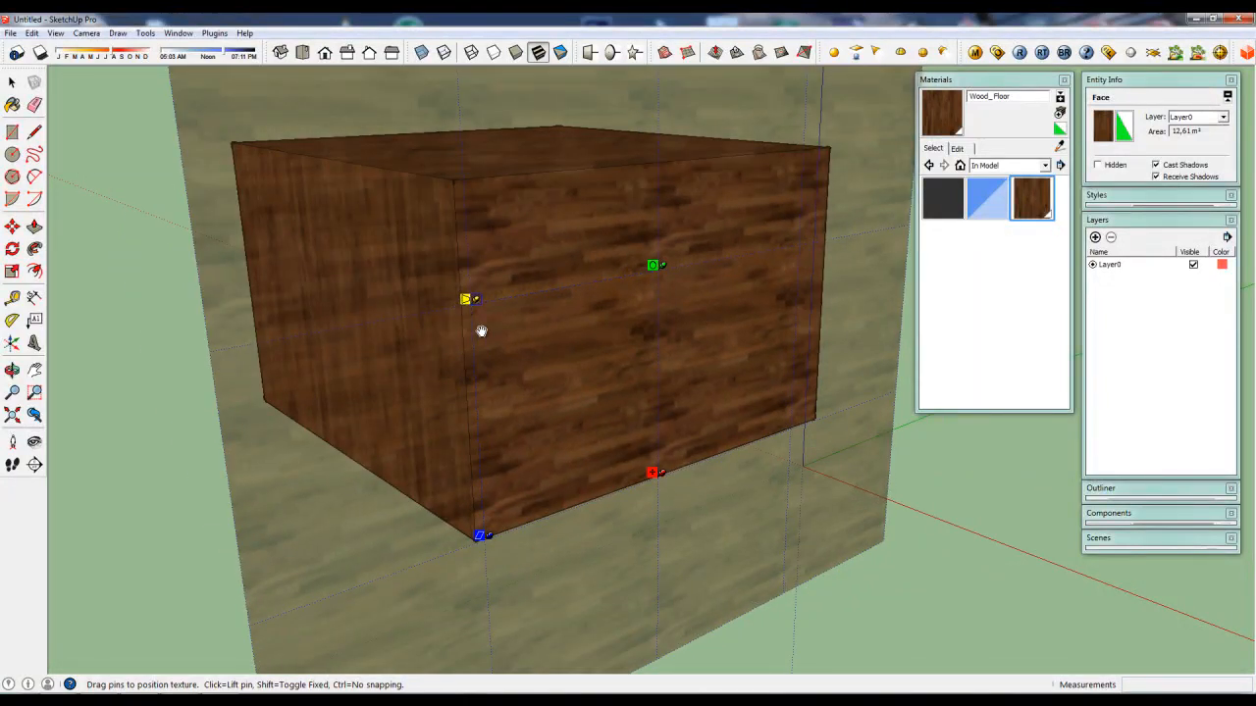
Move the texture's red pin to the face's lower corner near the origin, adjust the green pin, and finish positioning
drag(648, 475, 809, 413)
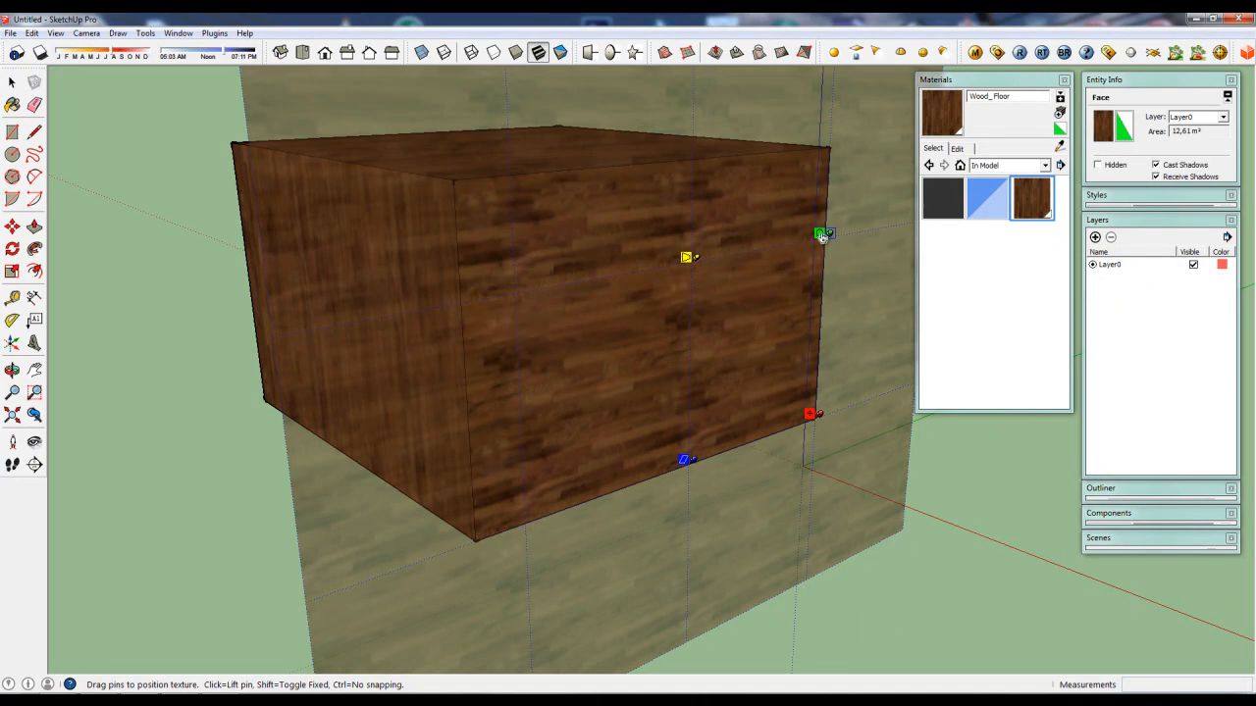
drag(822, 236, 815, 285)
right_click(764, 326)
click(777, 337)
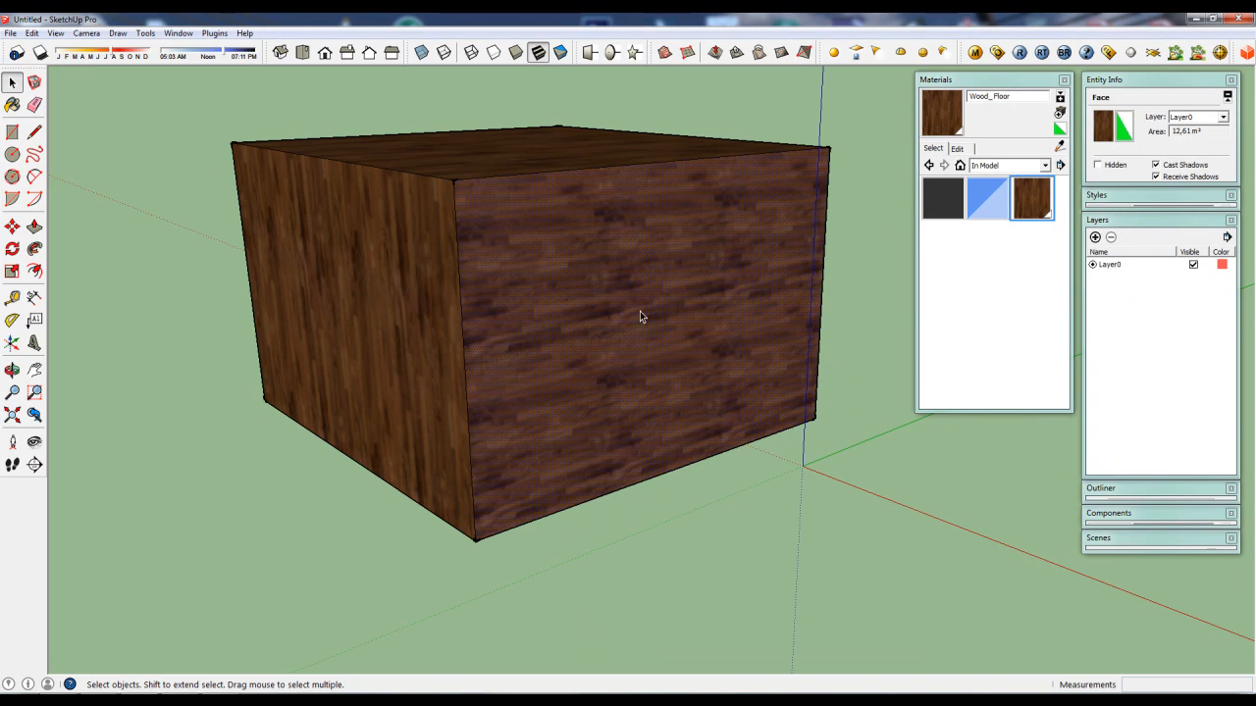
Sample the rotated texture from the side face and paint the adjacent side face and the top face with it
click(1060, 148)
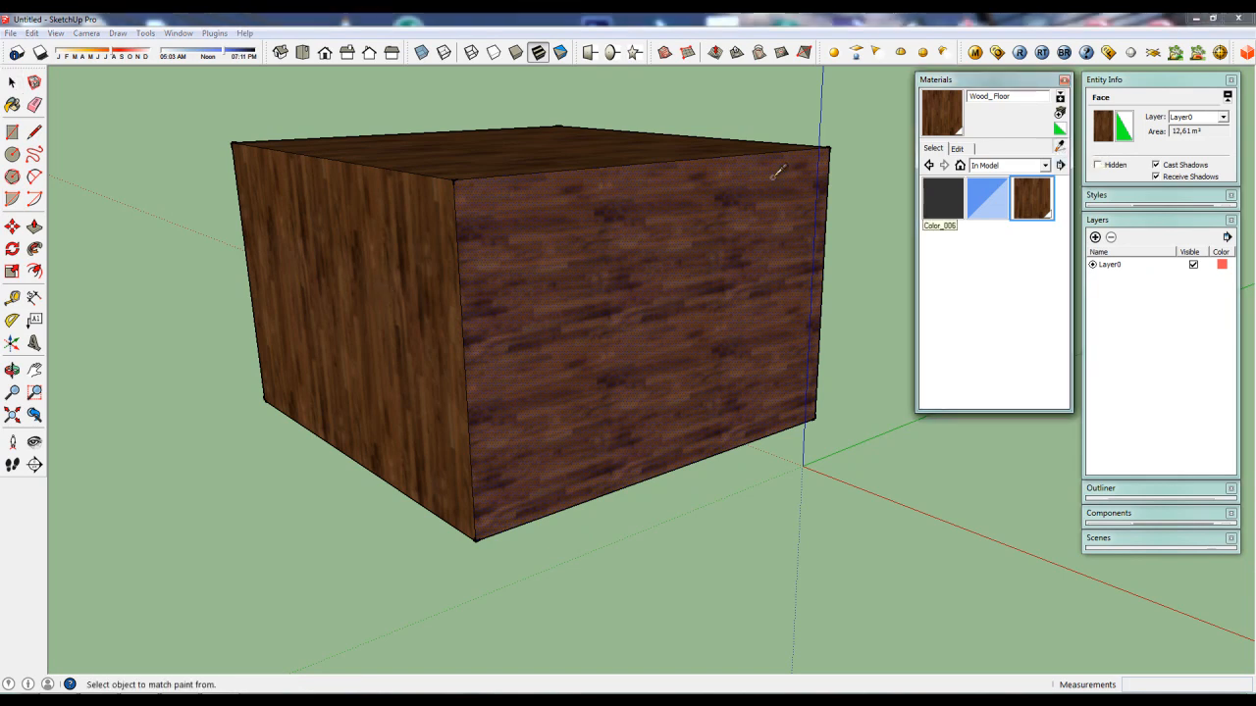
click(675, 208)
click(443, 235)
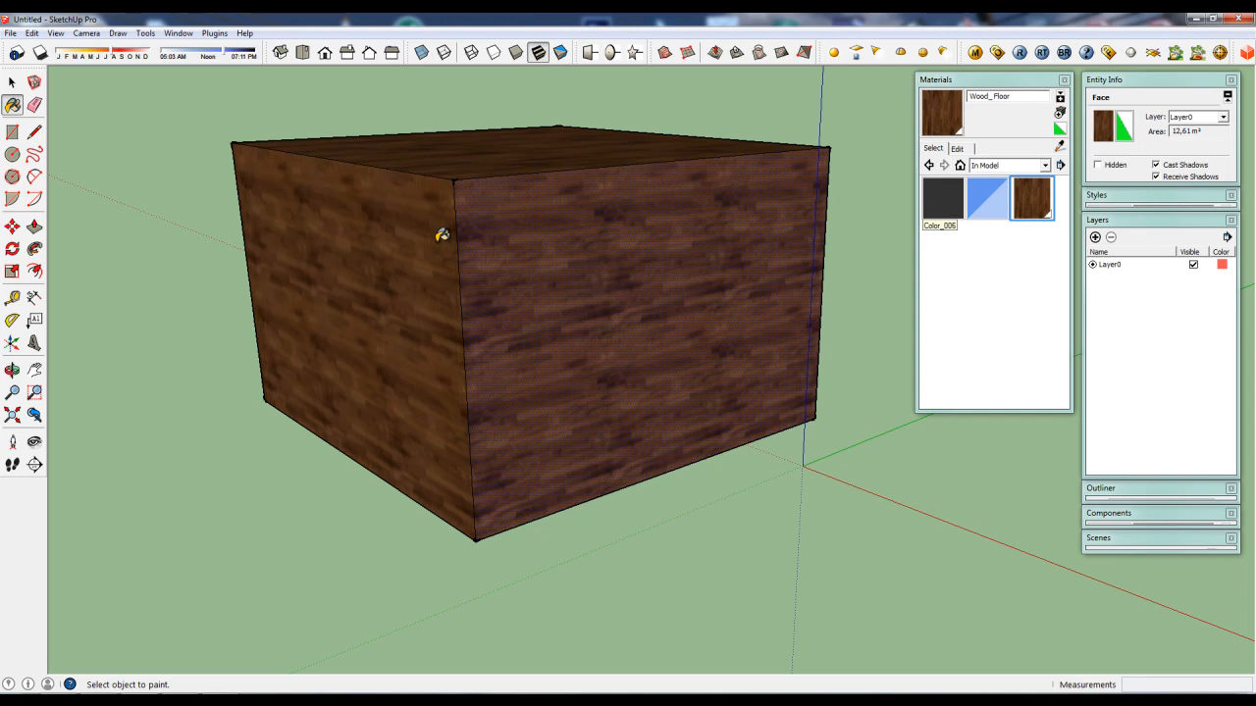
mouse_move(428, 260)
middle_down()
mouse_move(773, 250)
mouse_move(681, 163)
mouse_move(597, 258)
middle_up()
middle_drag(380, 304, 425, 334)
mouse_move(552, 350)
middle_down()
mouse_move(617, 320)
mouse_move(582, 392)
mouse_move(651, 401)
mouse_move(644, 415)
mouse_move(602, 373)
middle_up()
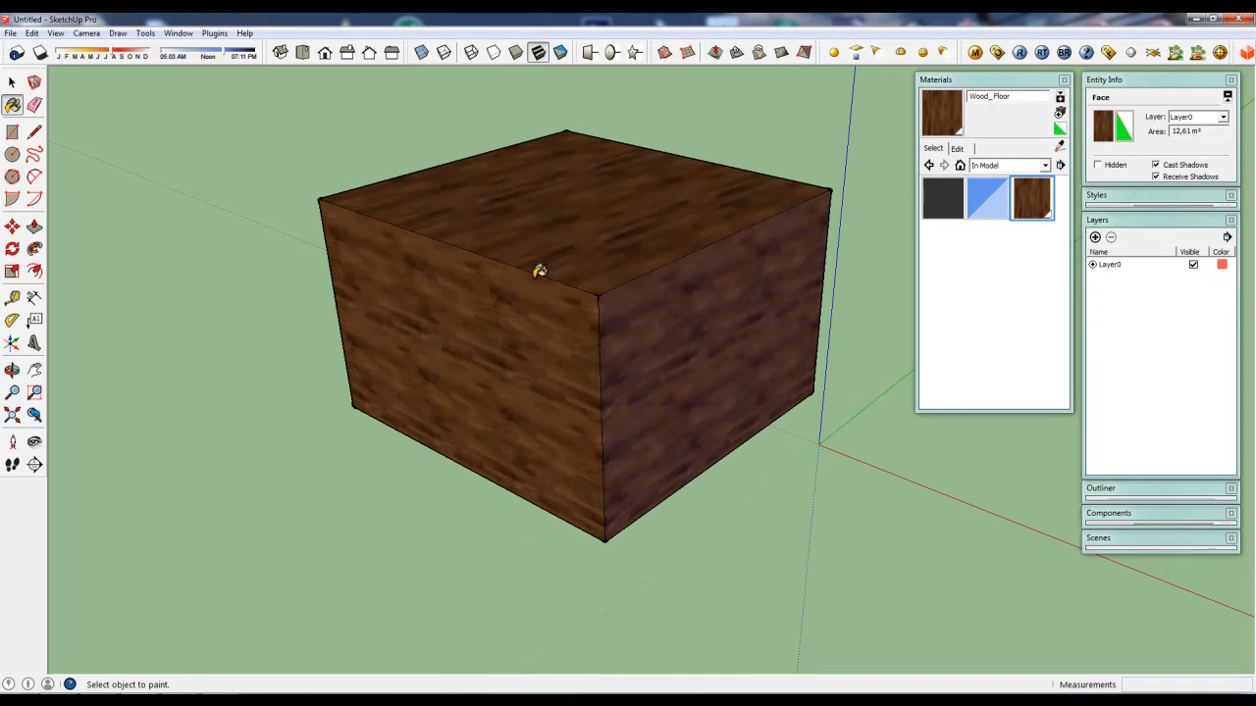
mouse_move(569, 367)
middle_down()
mouse_move(580, 428)
mouse_move(599, 443)
middle_up()
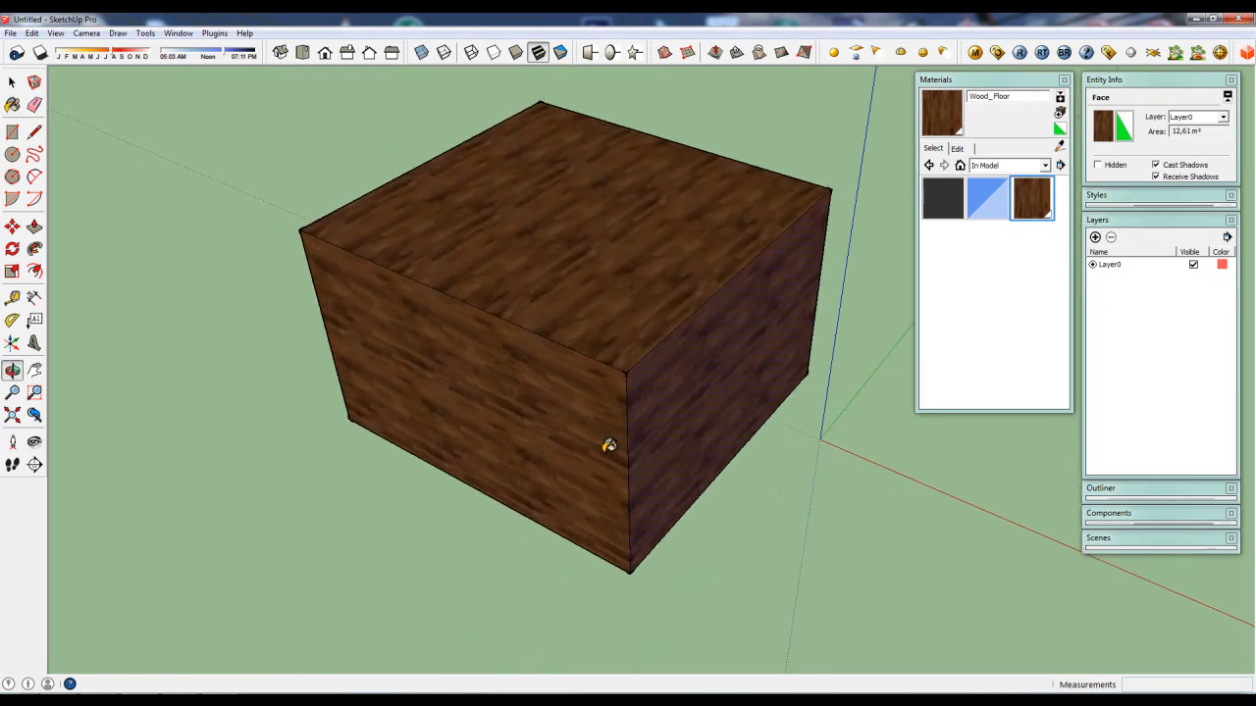
scroll(661, 291, up, 2)
scroll(563, 241, down, 2)
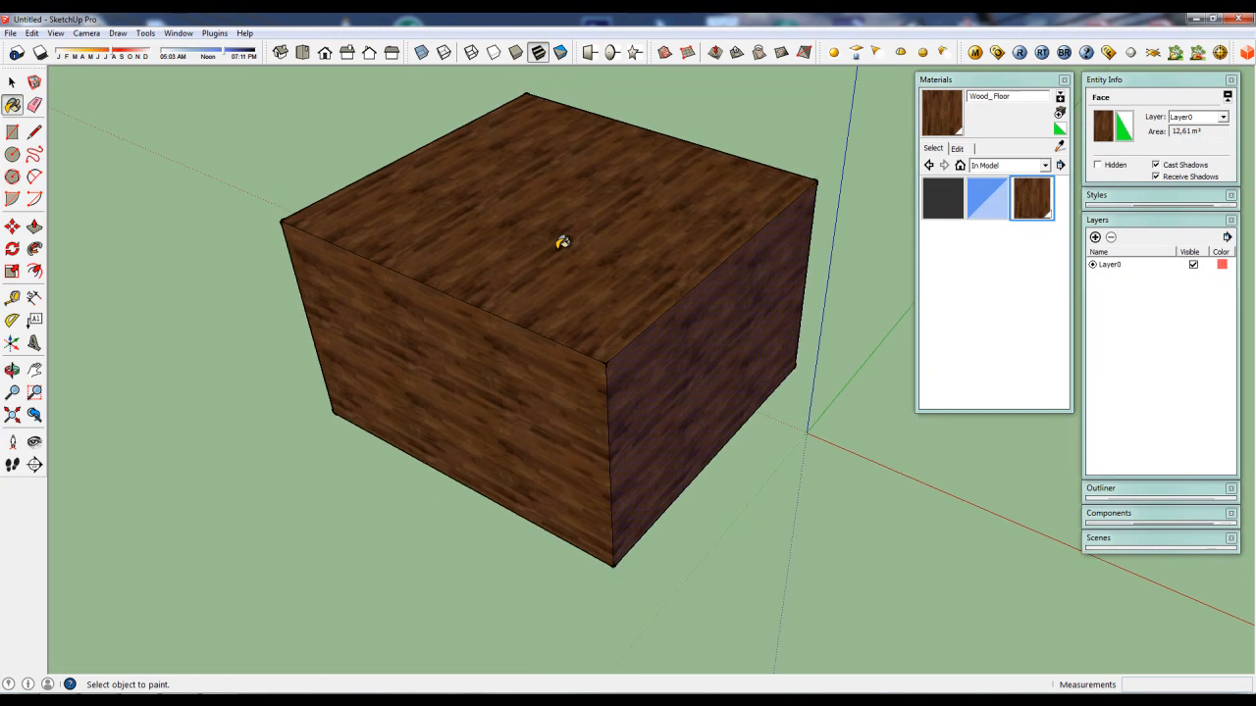
Start positioning the texture on the box's top face and shift it slightly across the face
key(space)
right_click(571, 248)
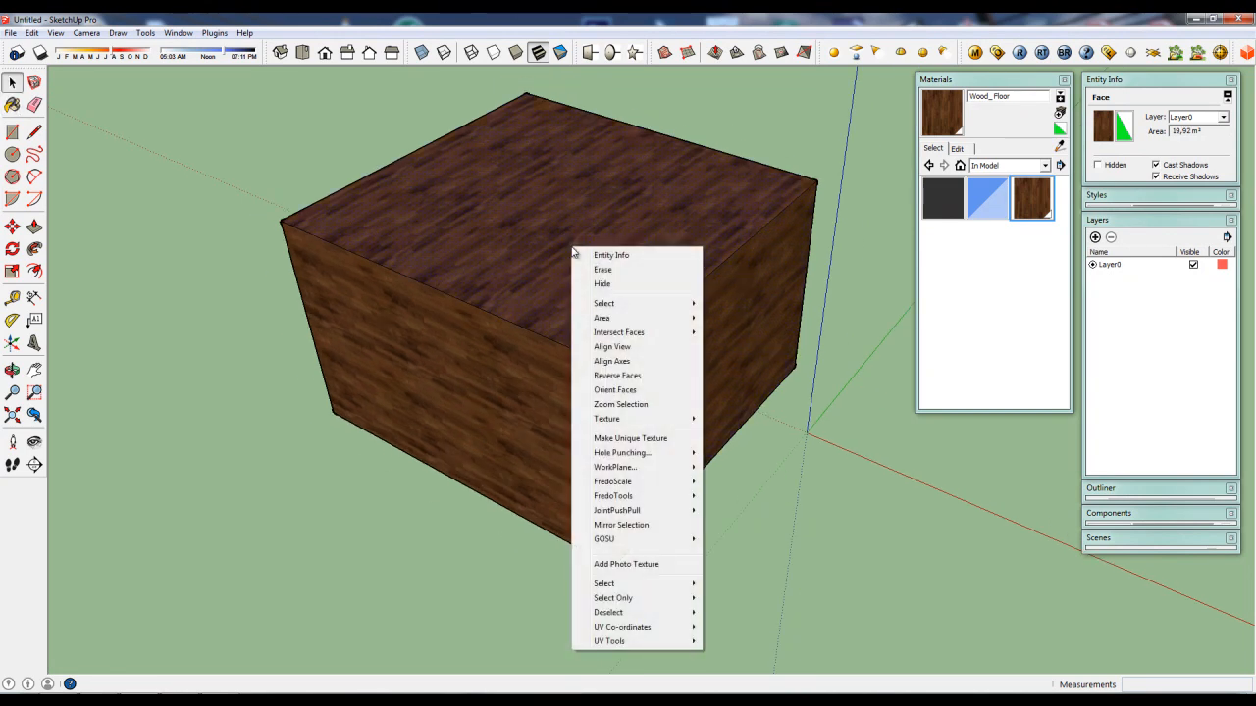
mouse_move(648, 419)
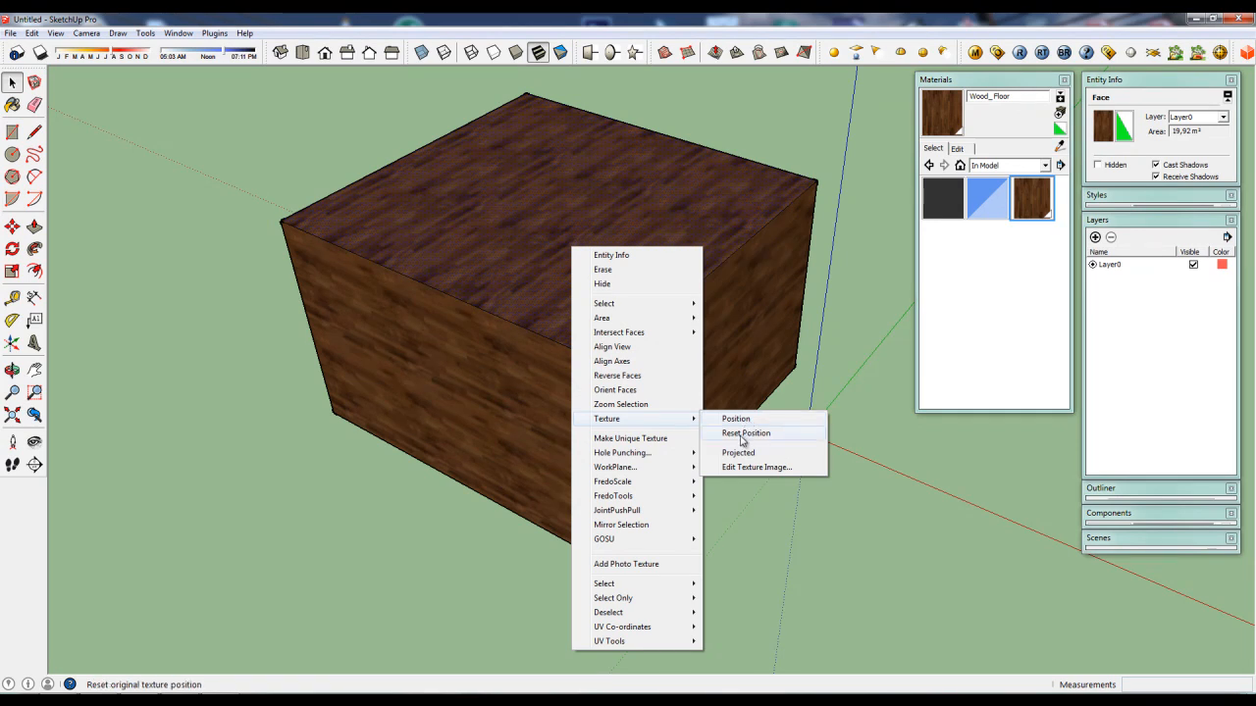
click(736, 419)
middle_drag(622, 244, 716, 348)
drag(645, 328, 637, 283)
Place the texture's red pin on the top face's corner, turn the texture with the green pin, and finish positioning
click(308, 300)
click(326, 296)
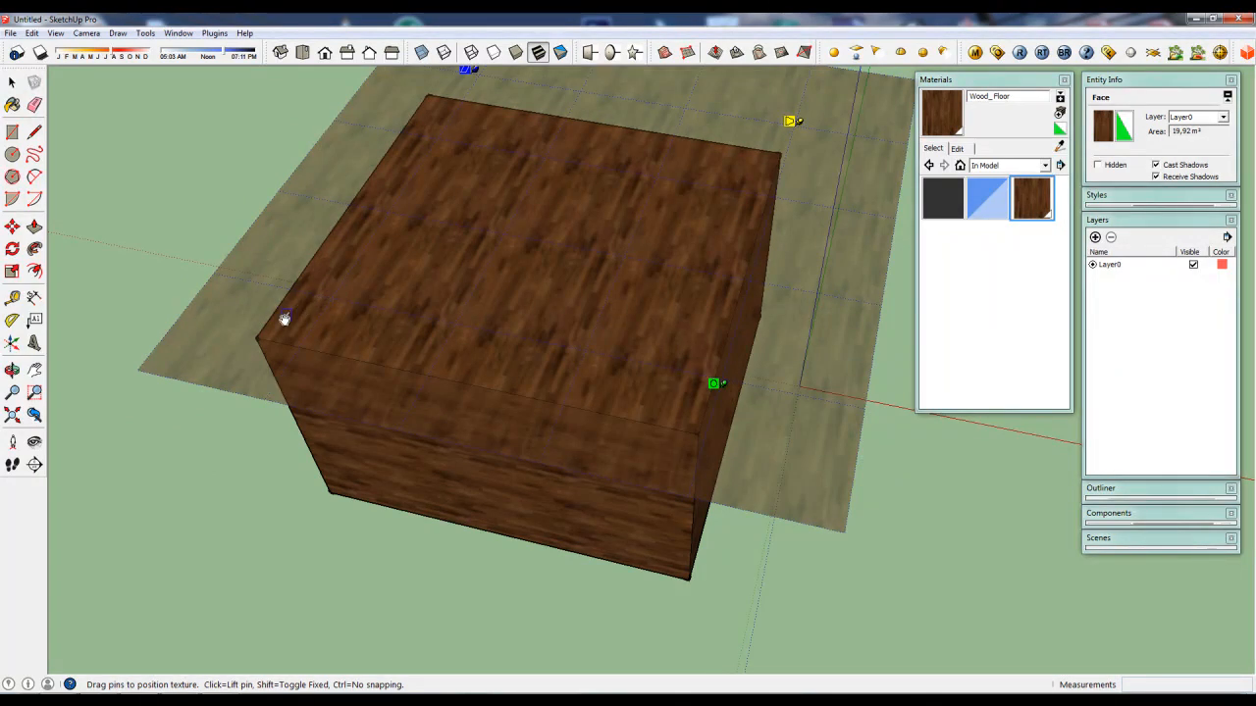
click(337, 296)
drag(321, 298, 252, 334)
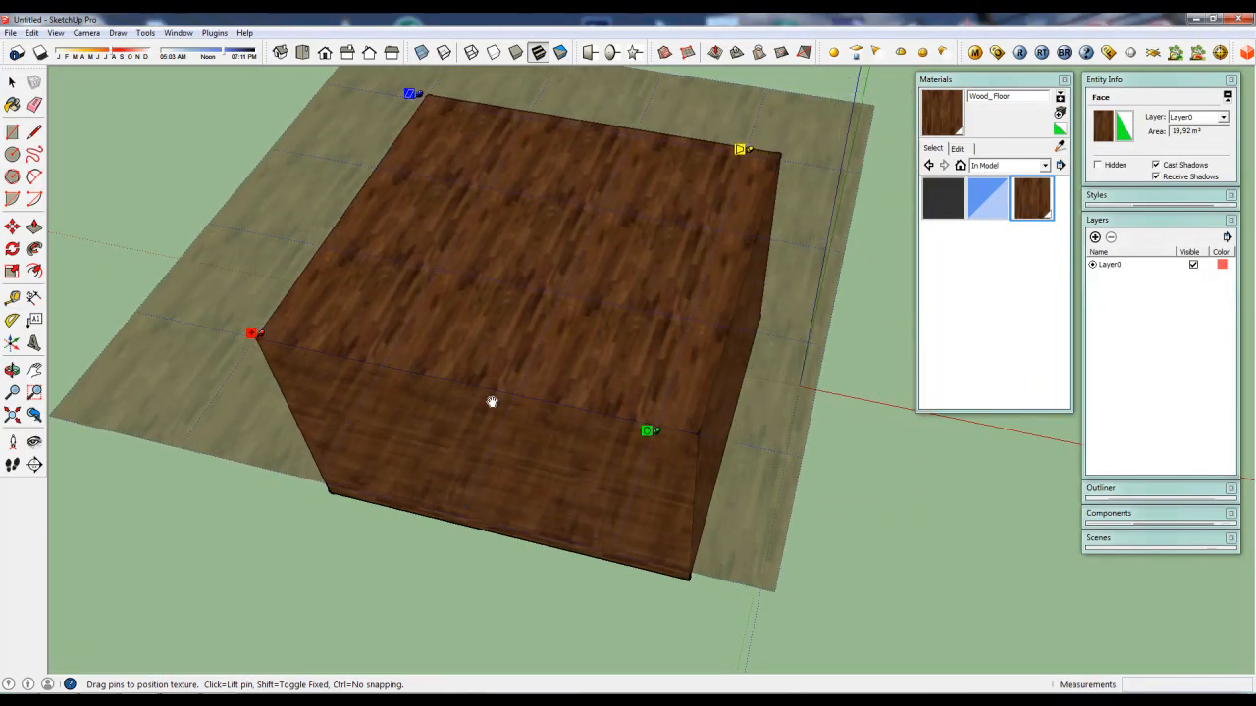
drag(646, 434, 734, 210)
right_click(590, 329)
click(634, 337)
Deselect the top face and examine the texture direction on the box's faces from several angles
middle_drag(633, 336, 446, 359)
scroll(491, 361, down, 3)
middle_drag(589, 404, 580, 488)
scroll(567, 449, down, 1)
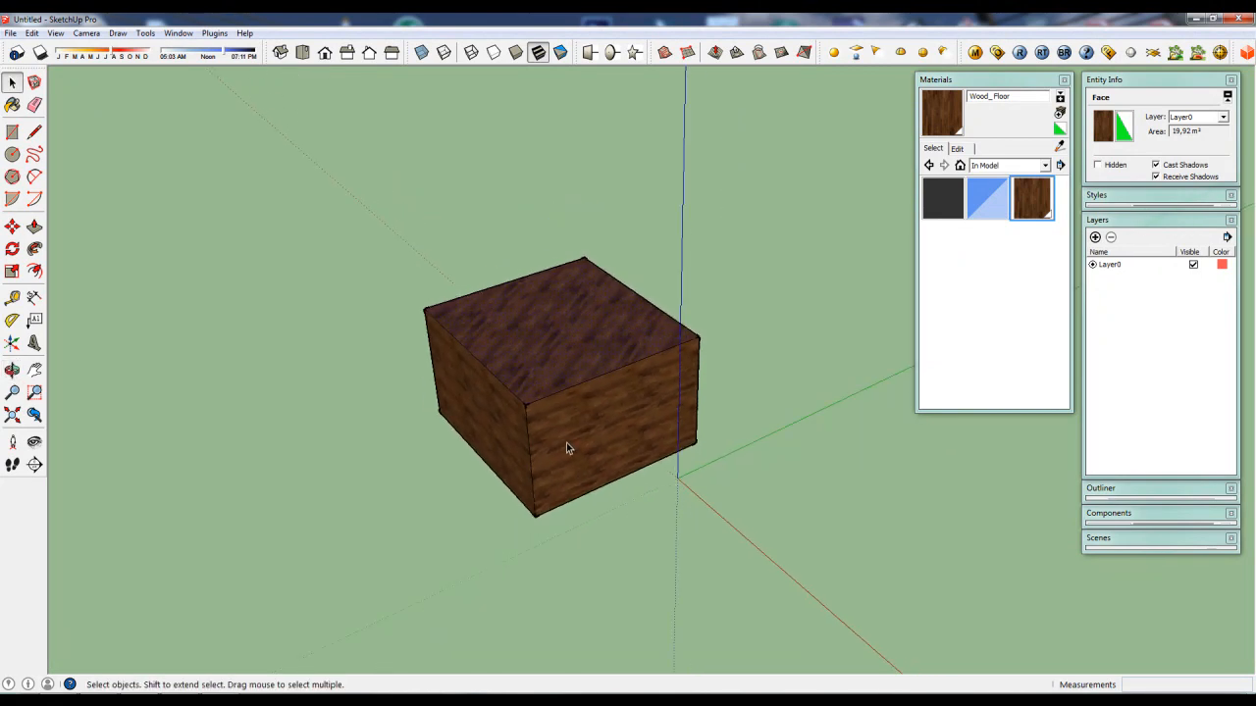
click(628, 532)
middle_drag(549, 429, 549, 483)
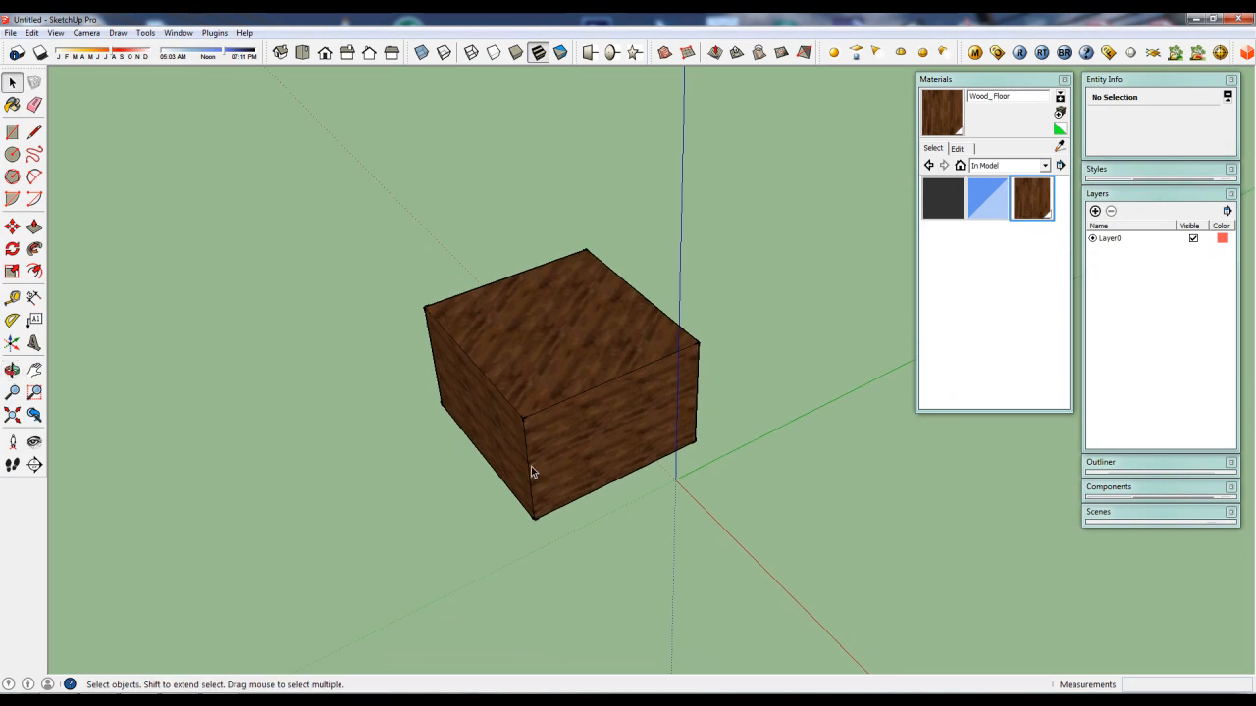
middle_drag(531, 470, 530, 428)
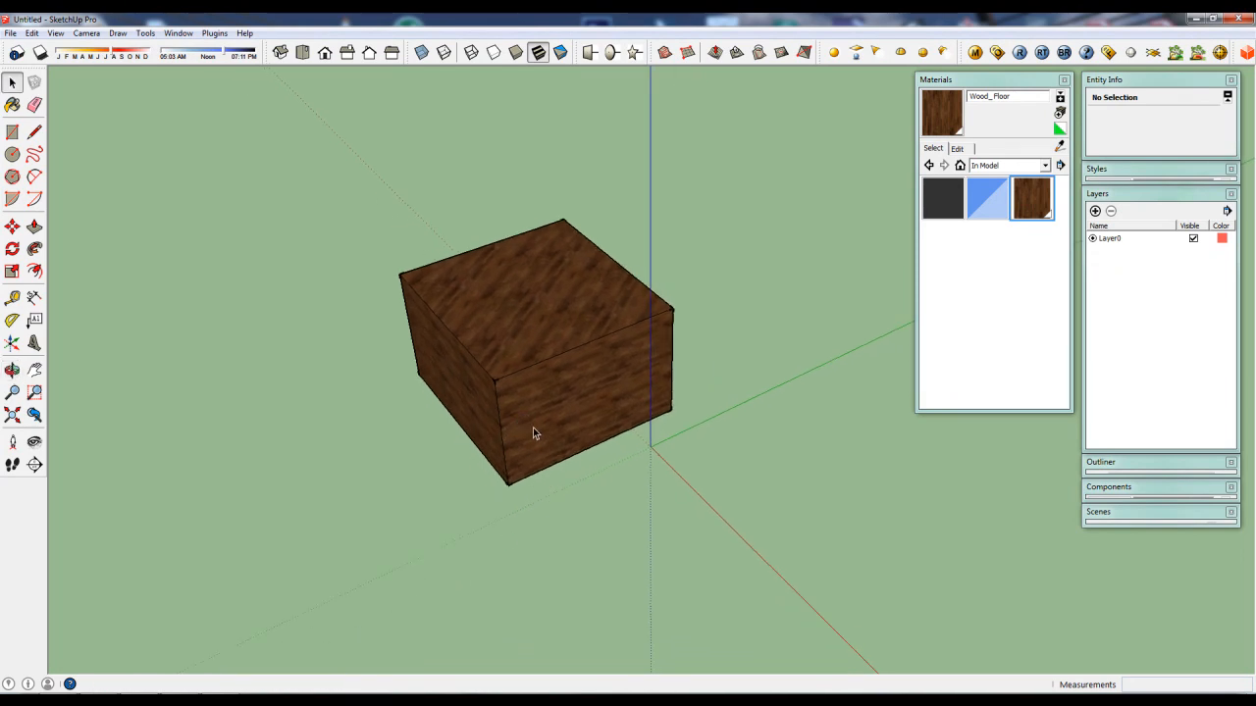
scroll(531, 429, up, 3)
middle_drag(578, 479, 615, 441)
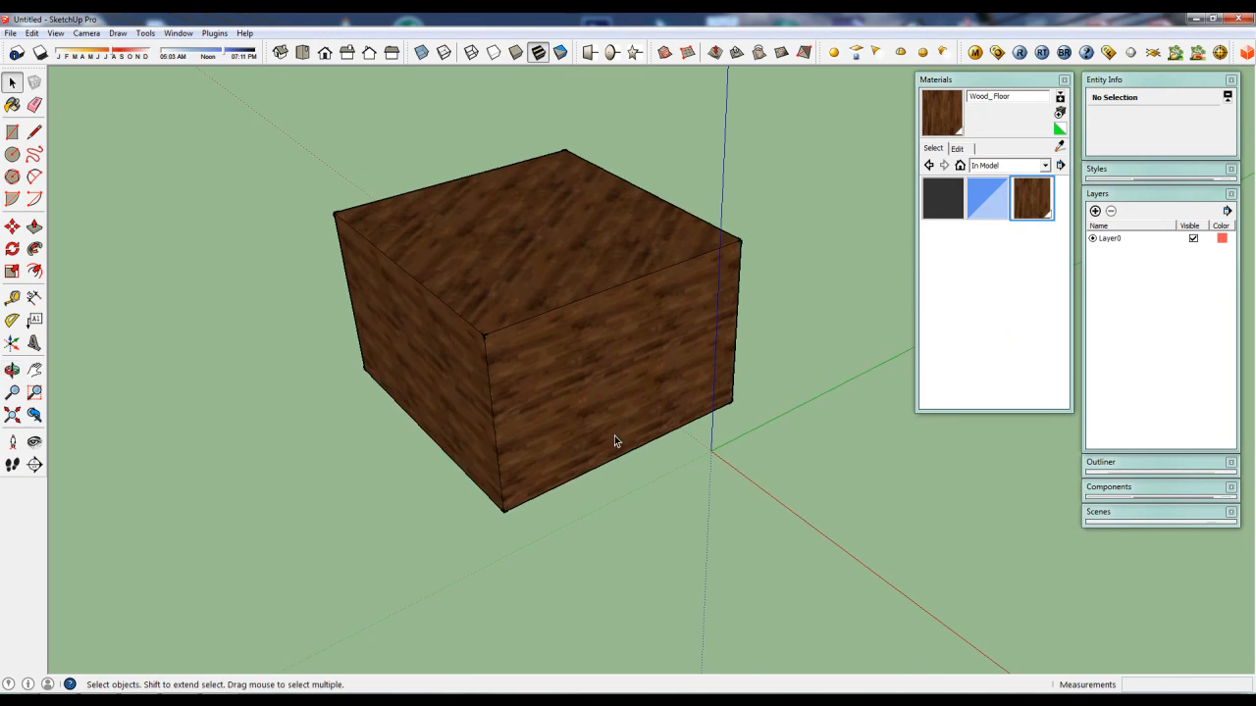
Browse the list of material libraries, switch to Windows Explorer, and look inside the Agua subfolder of SketchUp 2014's Materials folder
click(1001, 166)
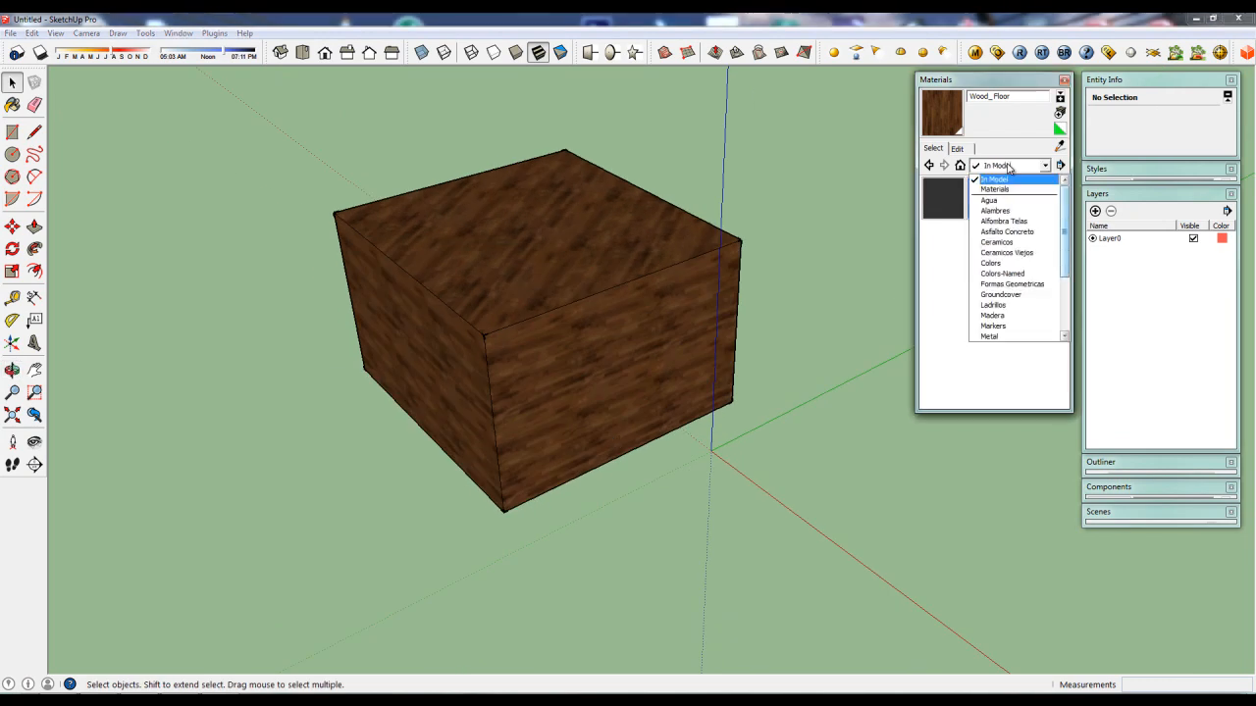
mouse_move(1066, 231)
mouse_down()
mouse_move(1073, 301)
mouse_move(1071, 232)
mouse_up()
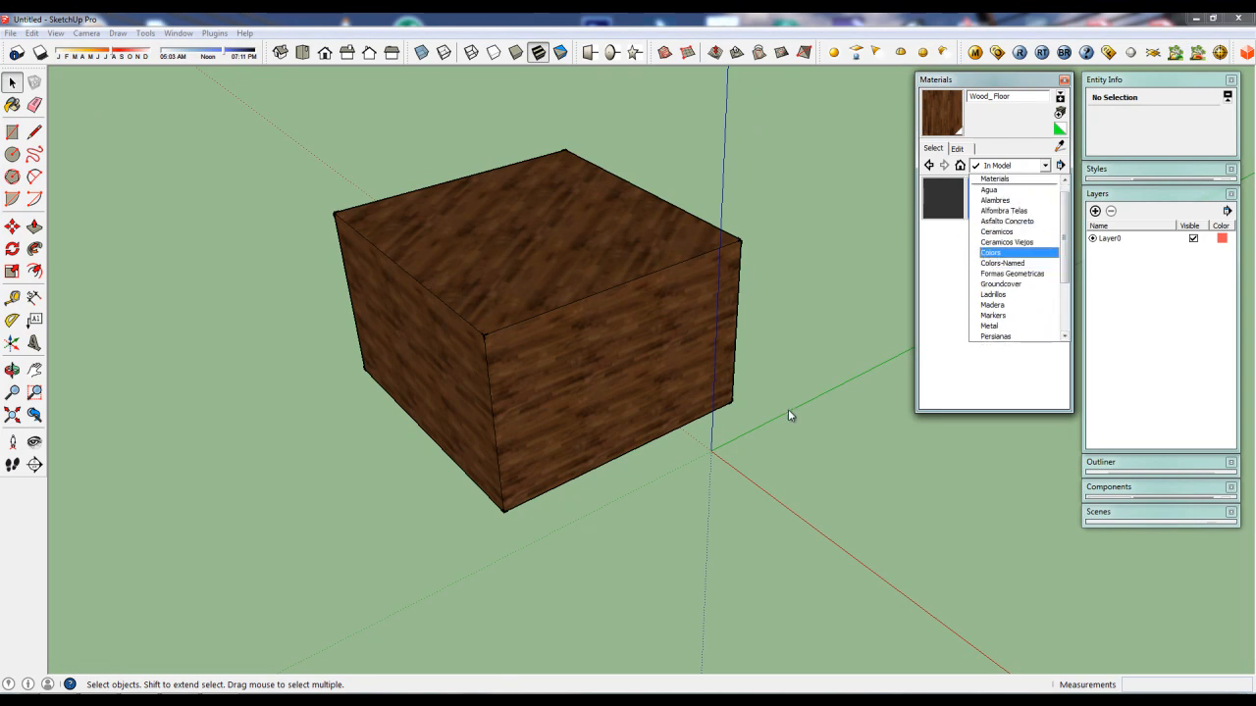
key(alt+Tab)
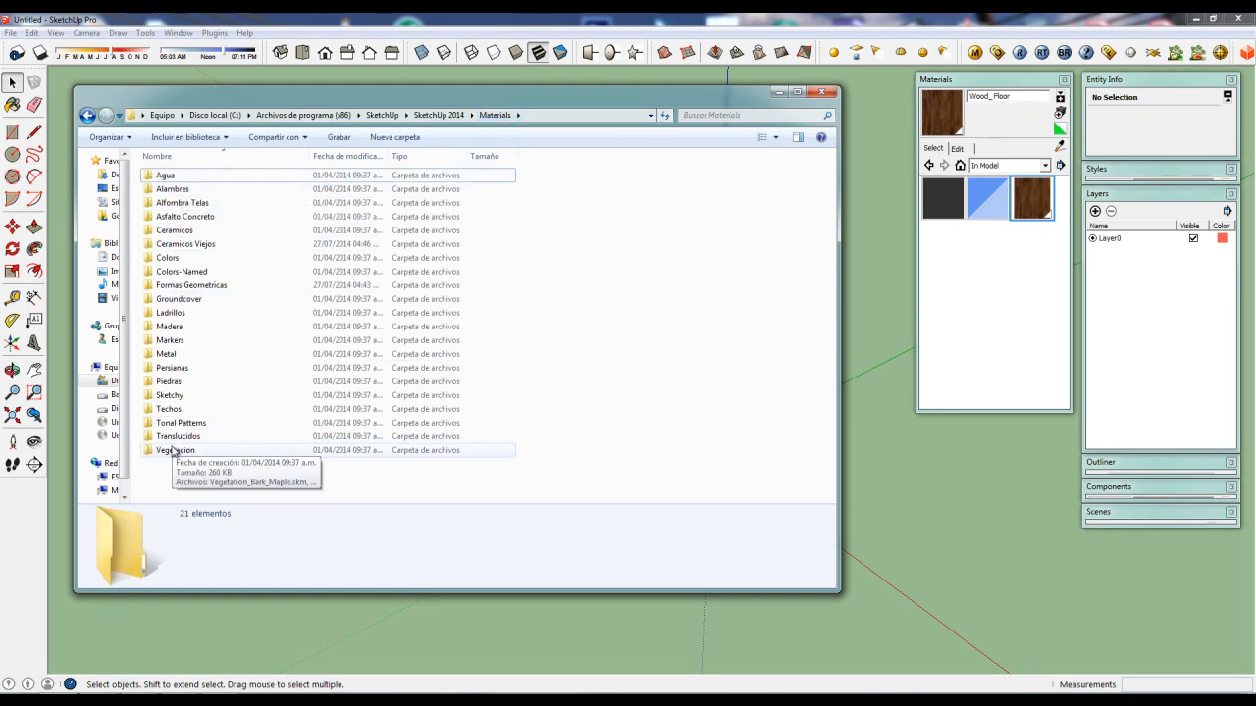
double_click(169, 178)
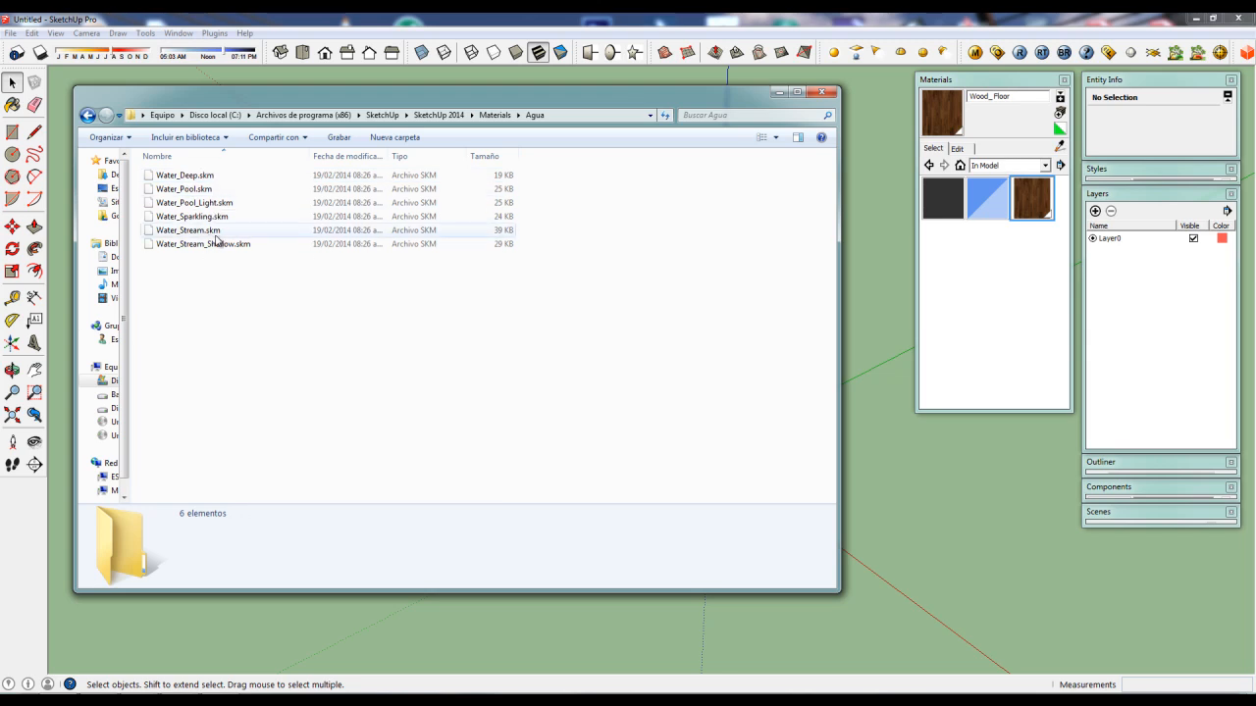
click(487, 115)
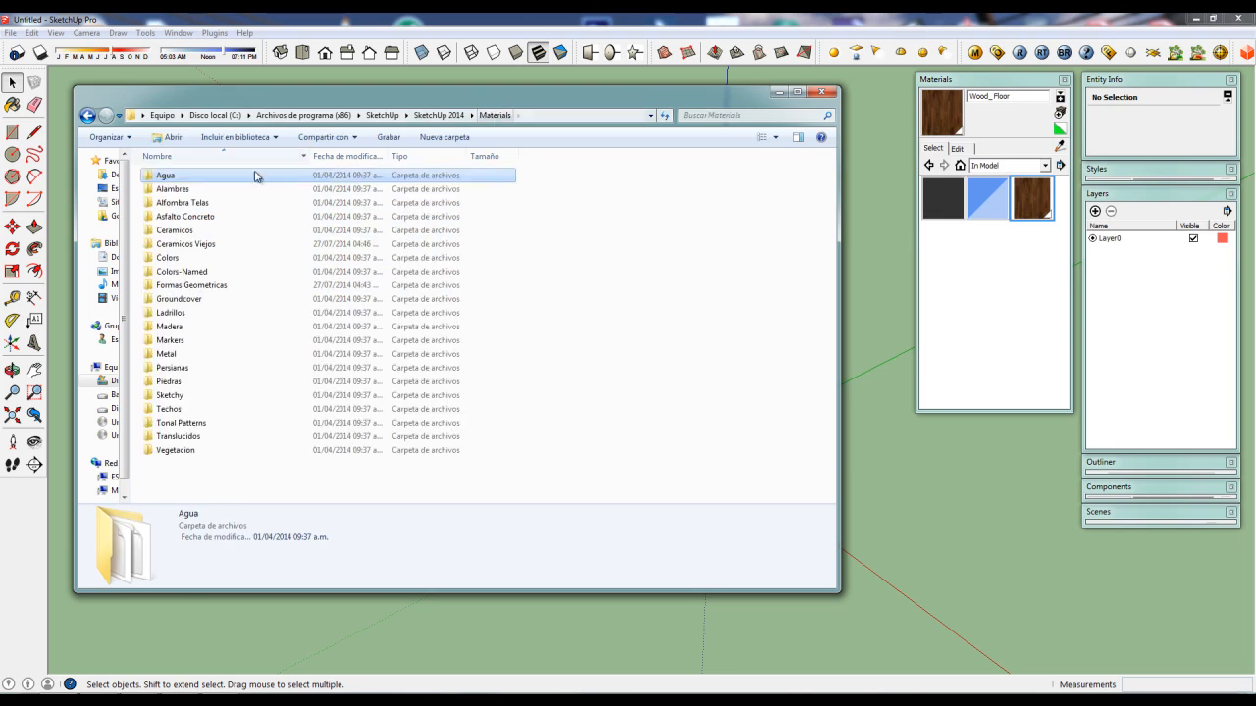
Compare SketchUp's library list with the folders in Windows Explorer and return to the In Model materials
click(1000, 167)
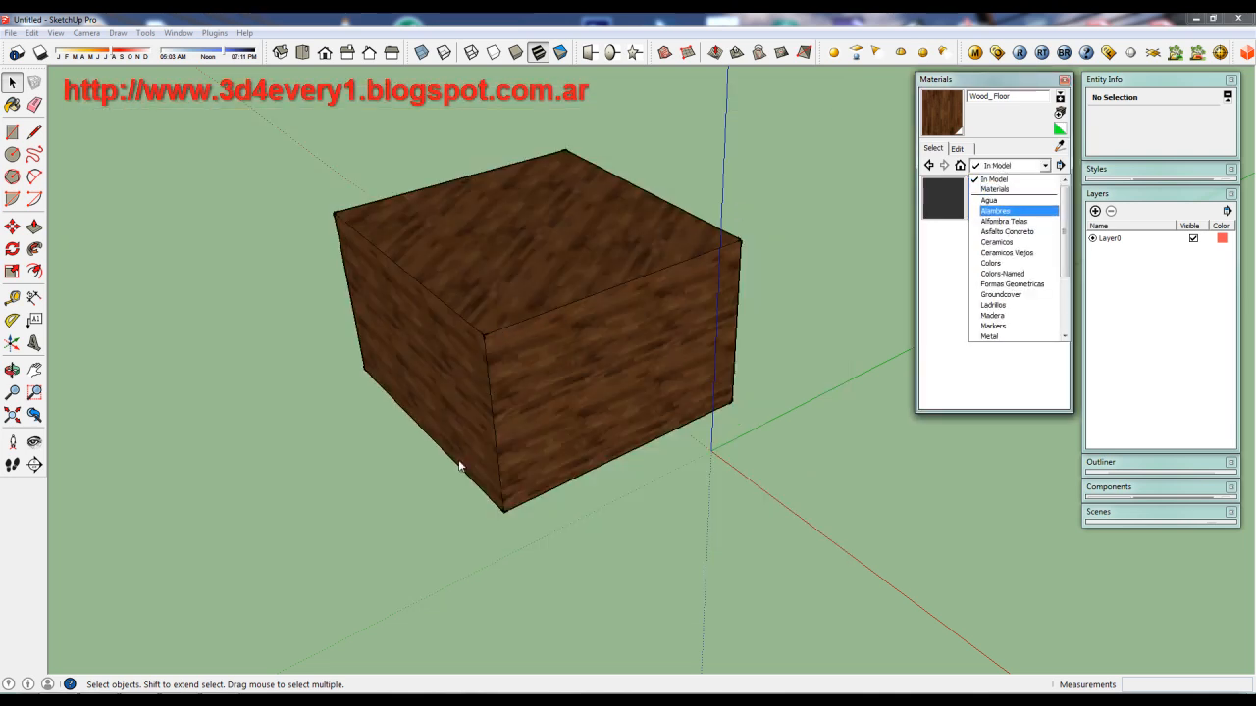
key(alt+Tab)
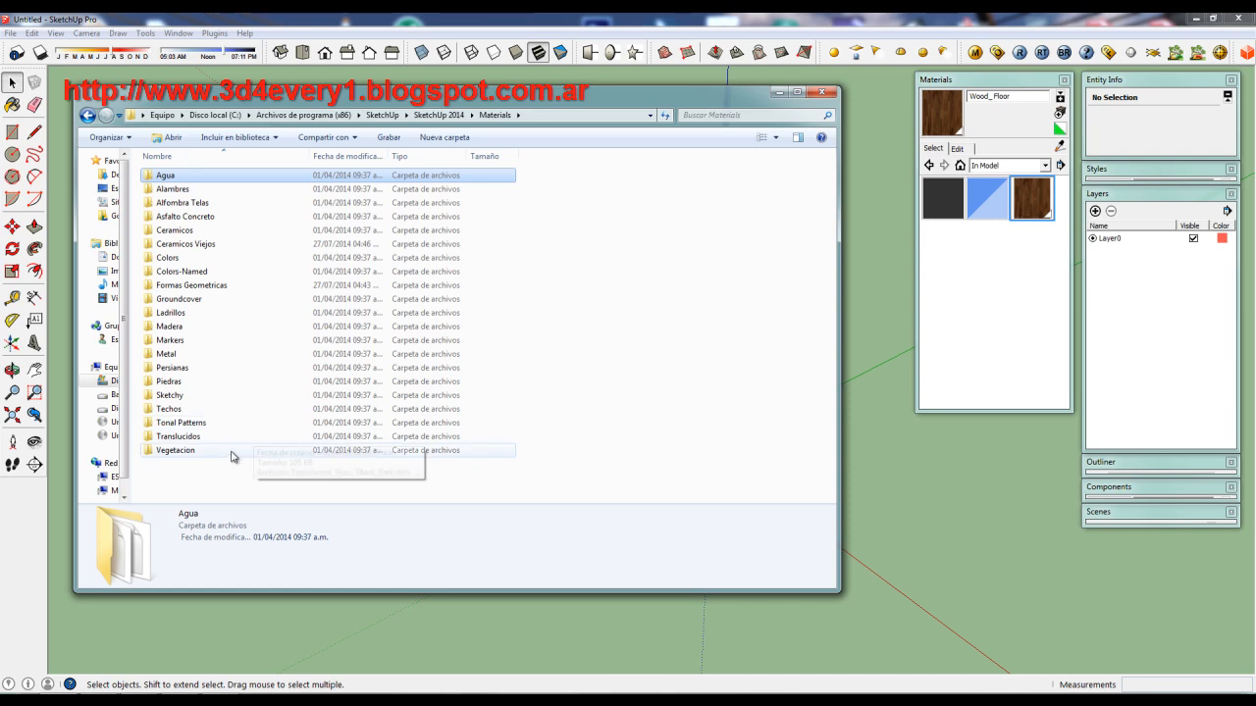
click(1003, 166)
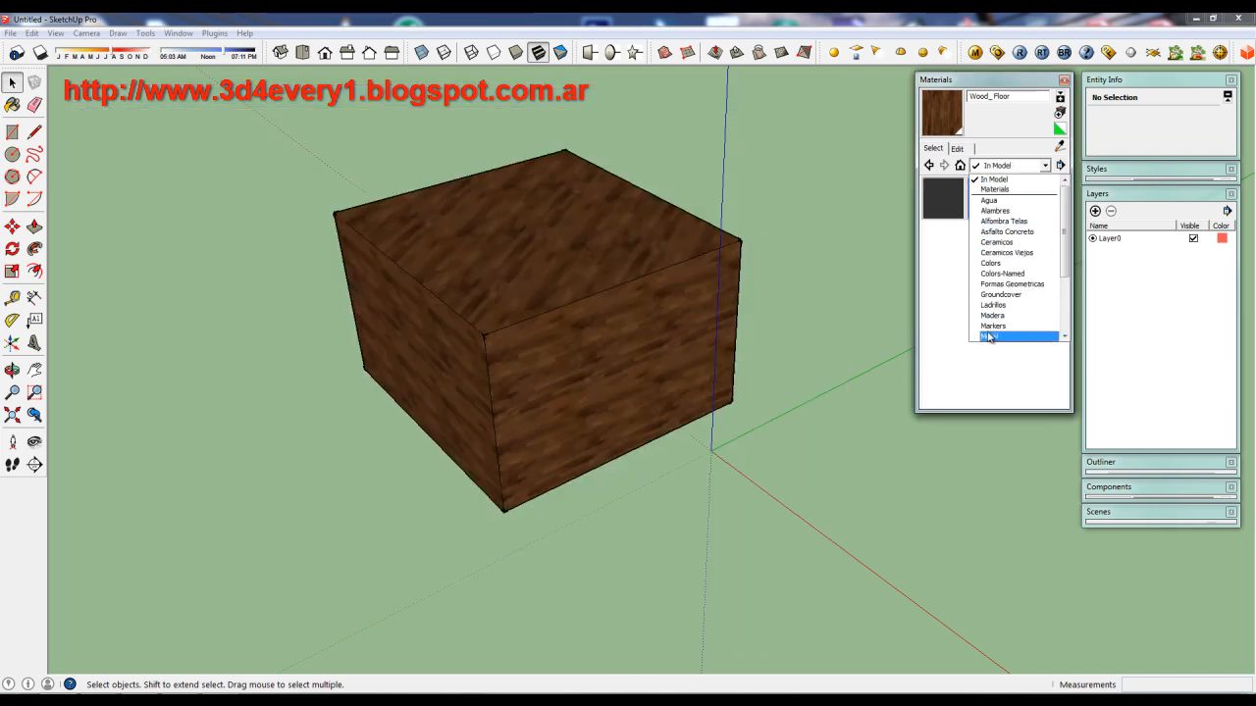
click(1003, 178)
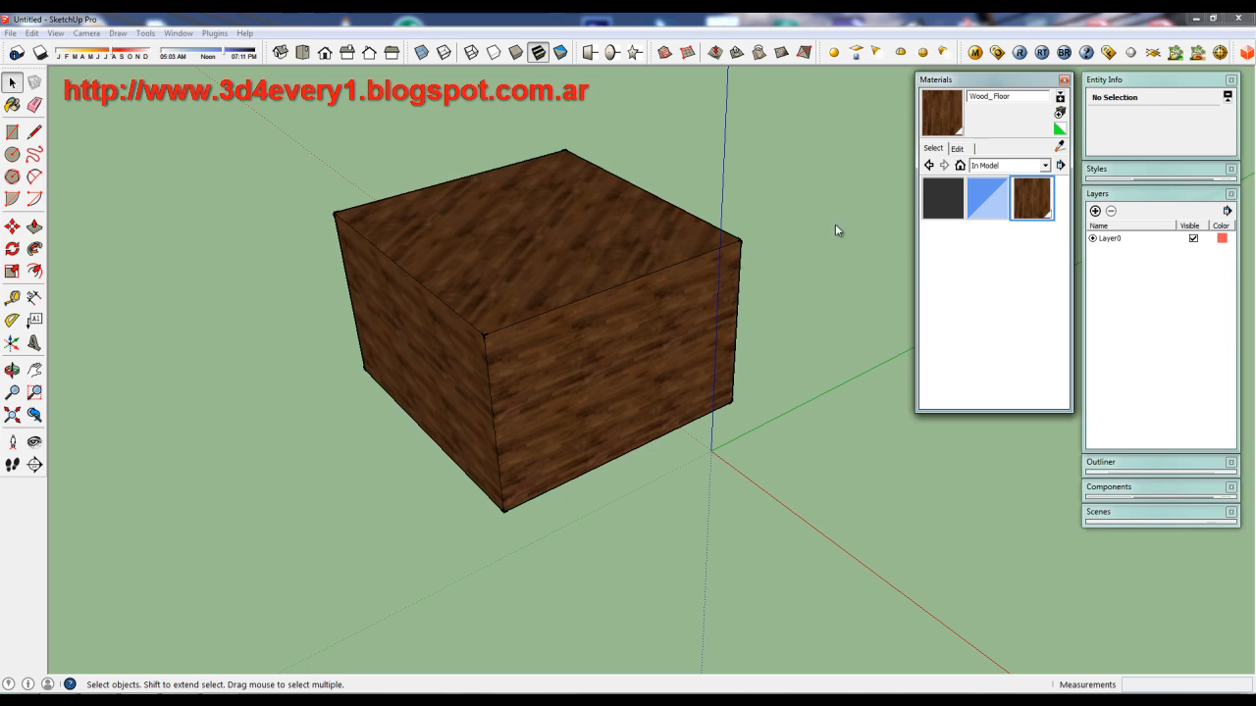
Start creating a new material, turn off its texture image, and set the hue to 34
click(1060, 114)
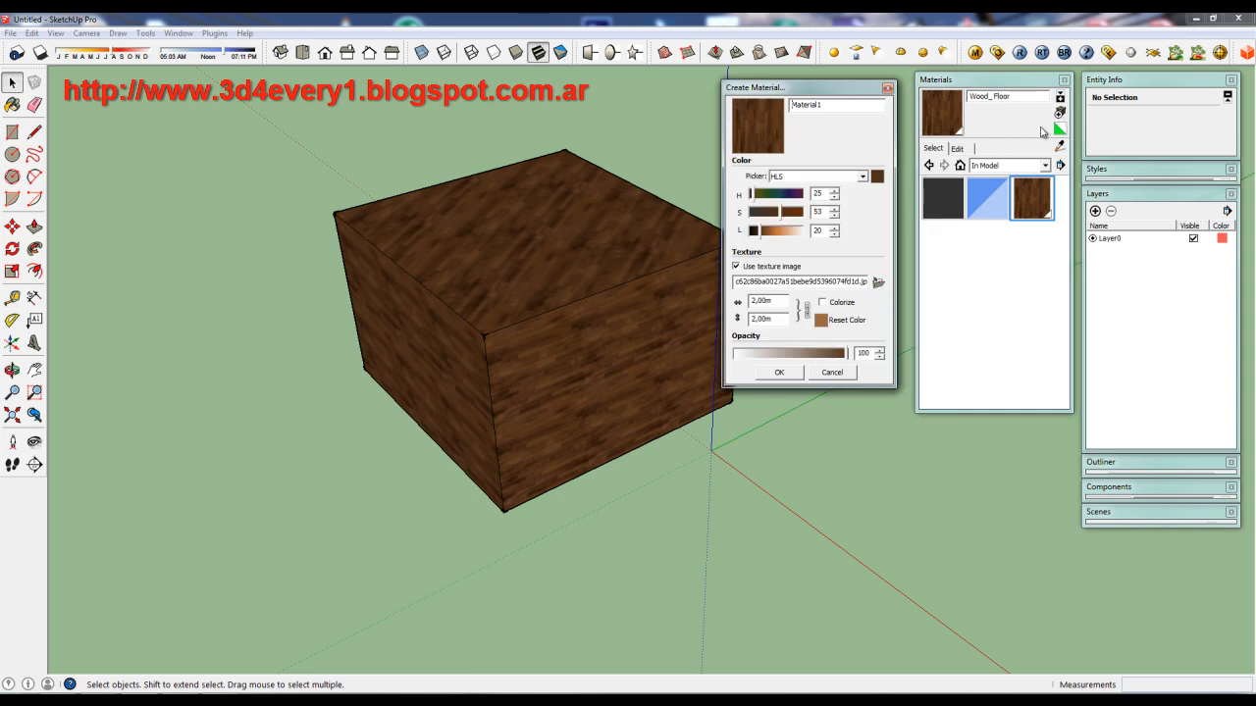
mouse_move(828, 95)
mouse_down()
mouse_move(742, 102)
mouse_move(823, 97)
mouse_up()
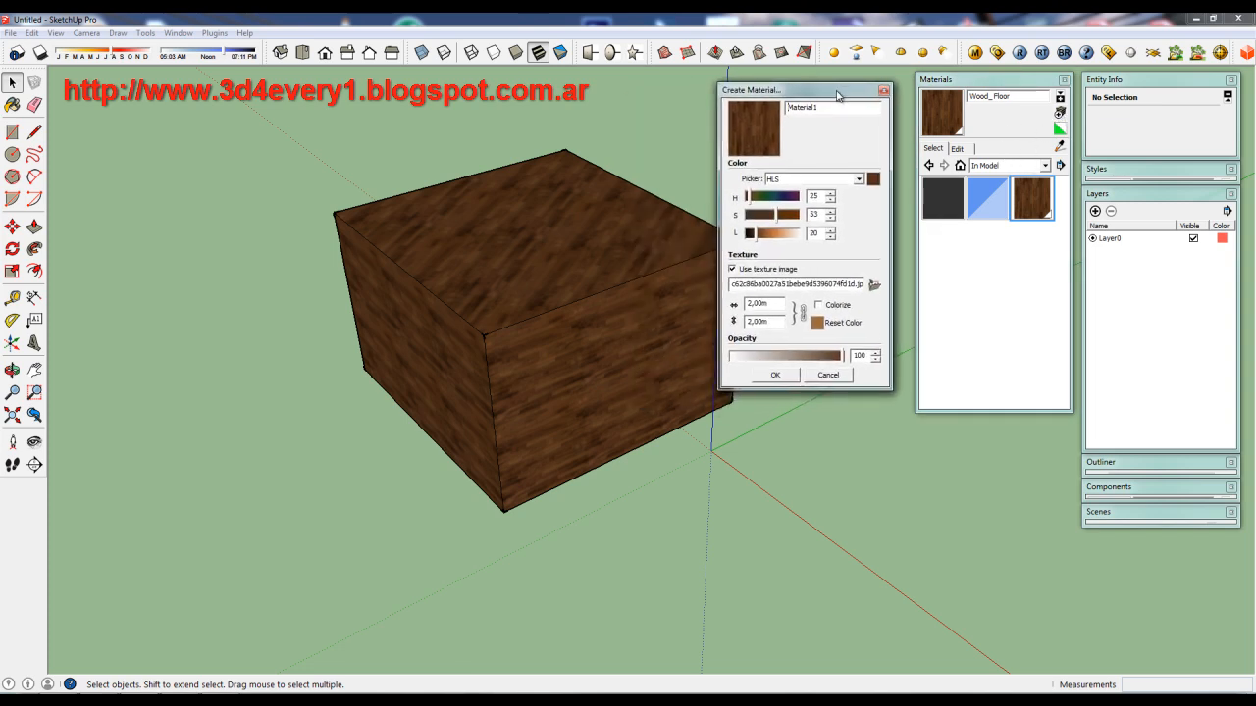
click(732, 269)
mouse_move(759, 200)
mouse_down()
mouse_move(783, 200)
mouse_move(754, 203)
mouse_up()
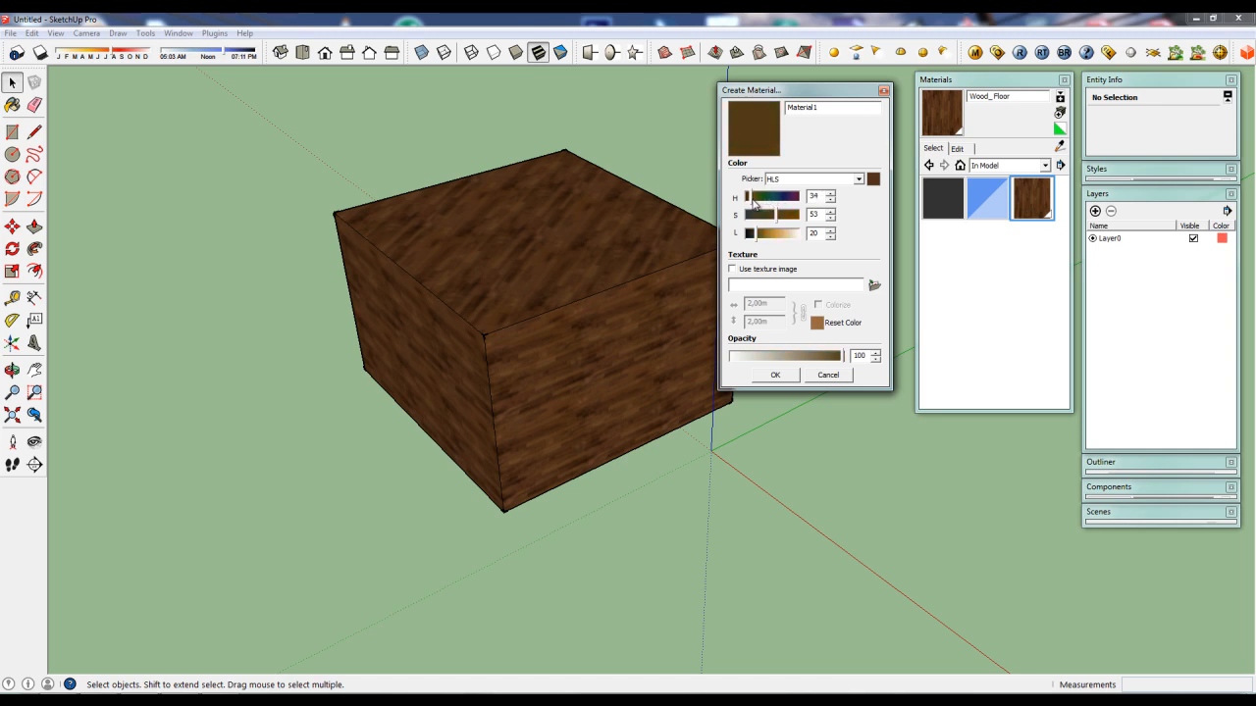
Enable a texture image for the new material and load item0024.jpg from the Textures folder
click(733, 269)
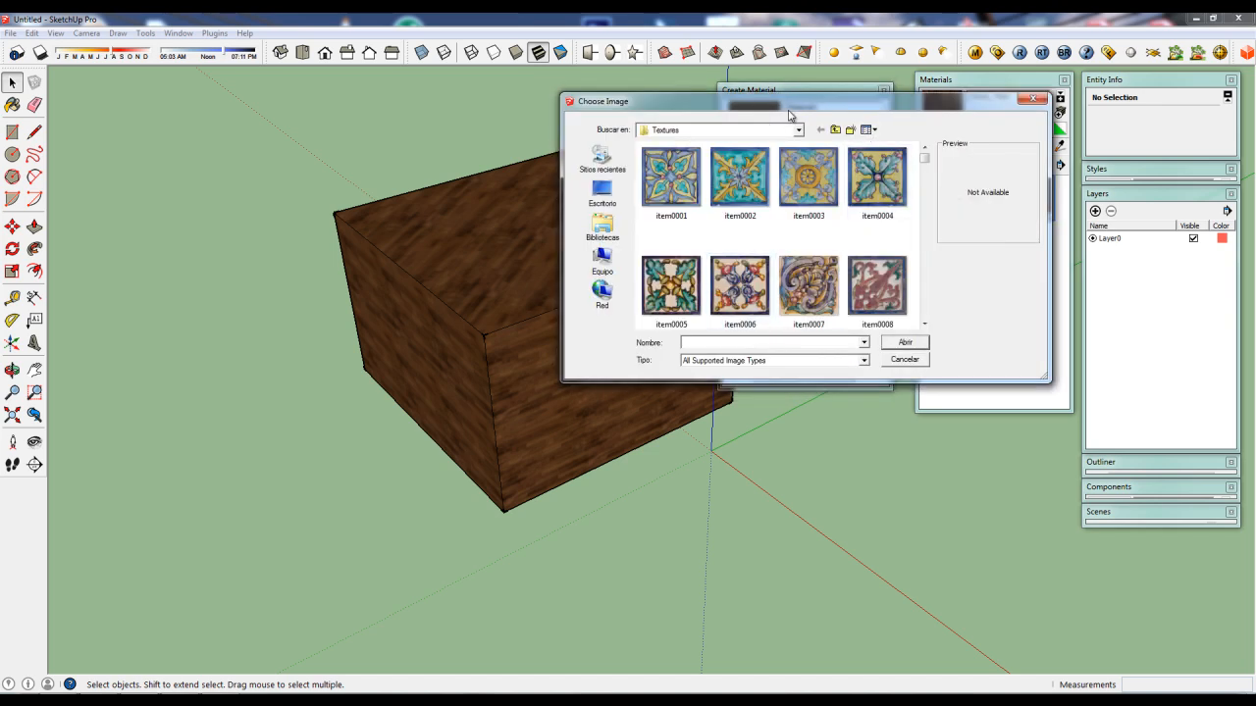
drag(790, 106, 684, 109)
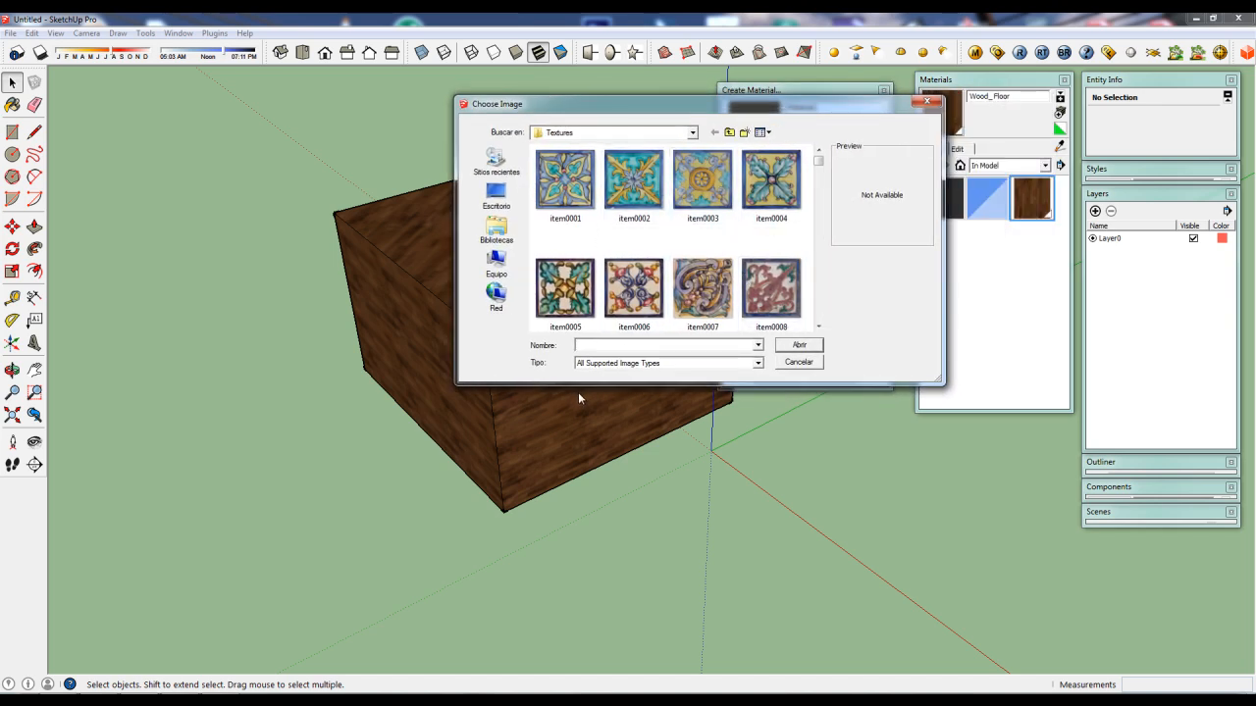
mouse_move(819, 162)
mouse_down()
mouse_move(821, 196)
mouse_move(822, 184)
mouse_up()
scroll(583, 160, up, 2)
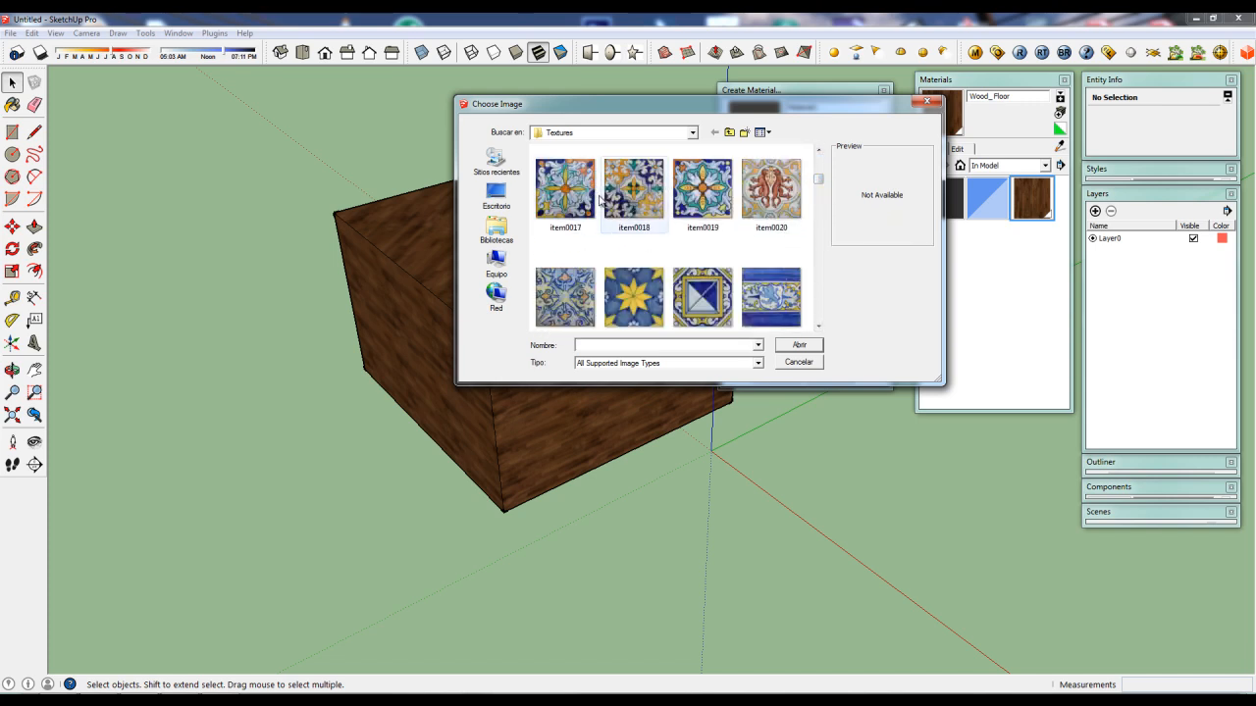
click(584, 221)
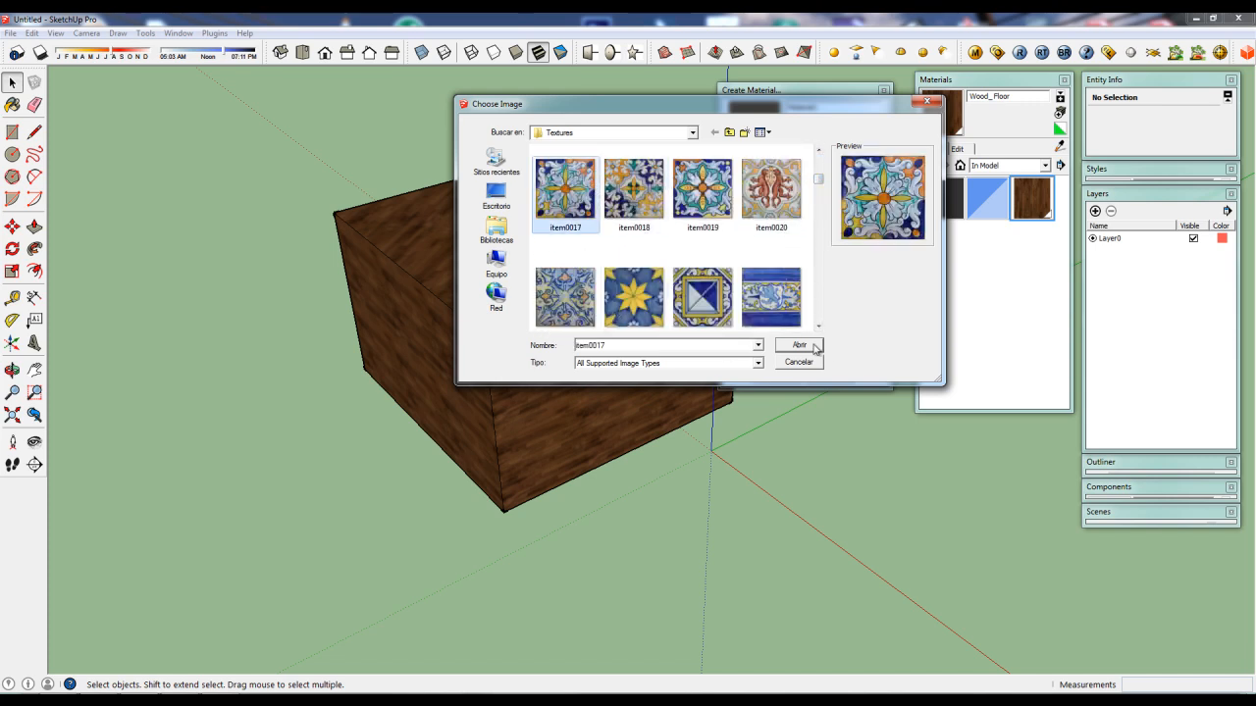
click(771, 297)
click(799, 345)
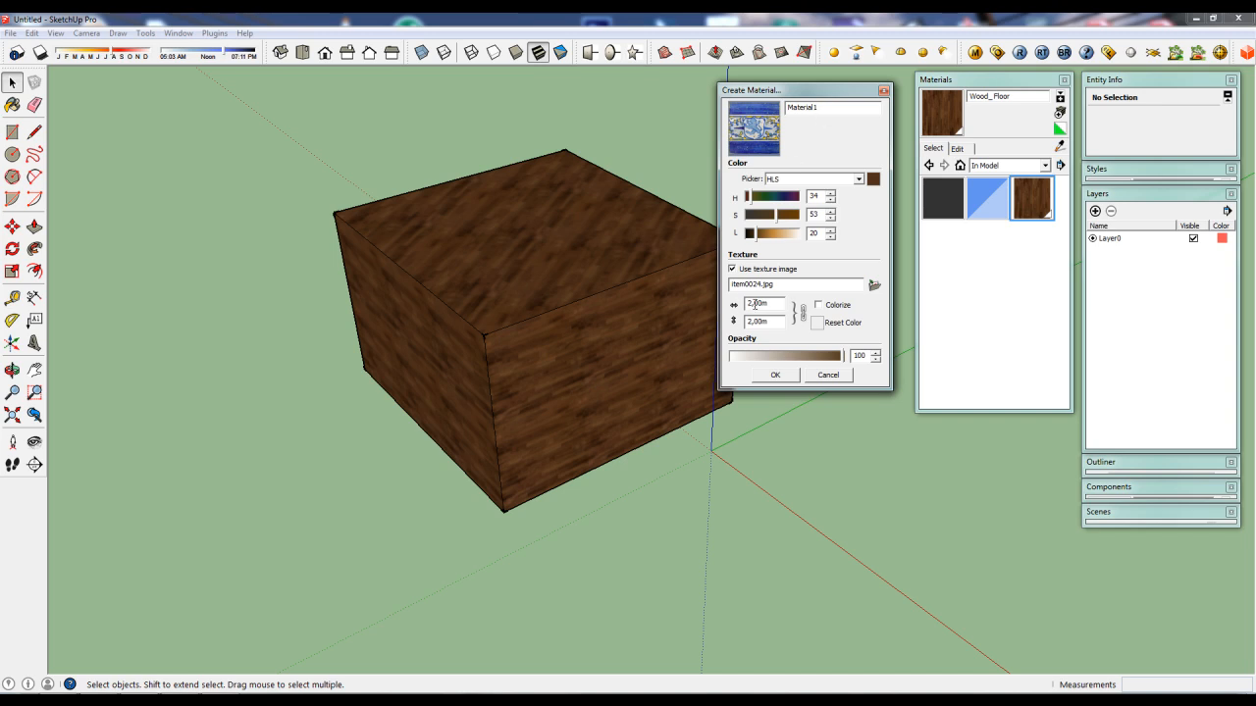
Set the texture width to 0,25 m, name the material Ceramico-A-10, and create it
double_click(761, 304)
drag(818, 109, 745, 115)
text(Ceramico-A-10)
click(765, 378)
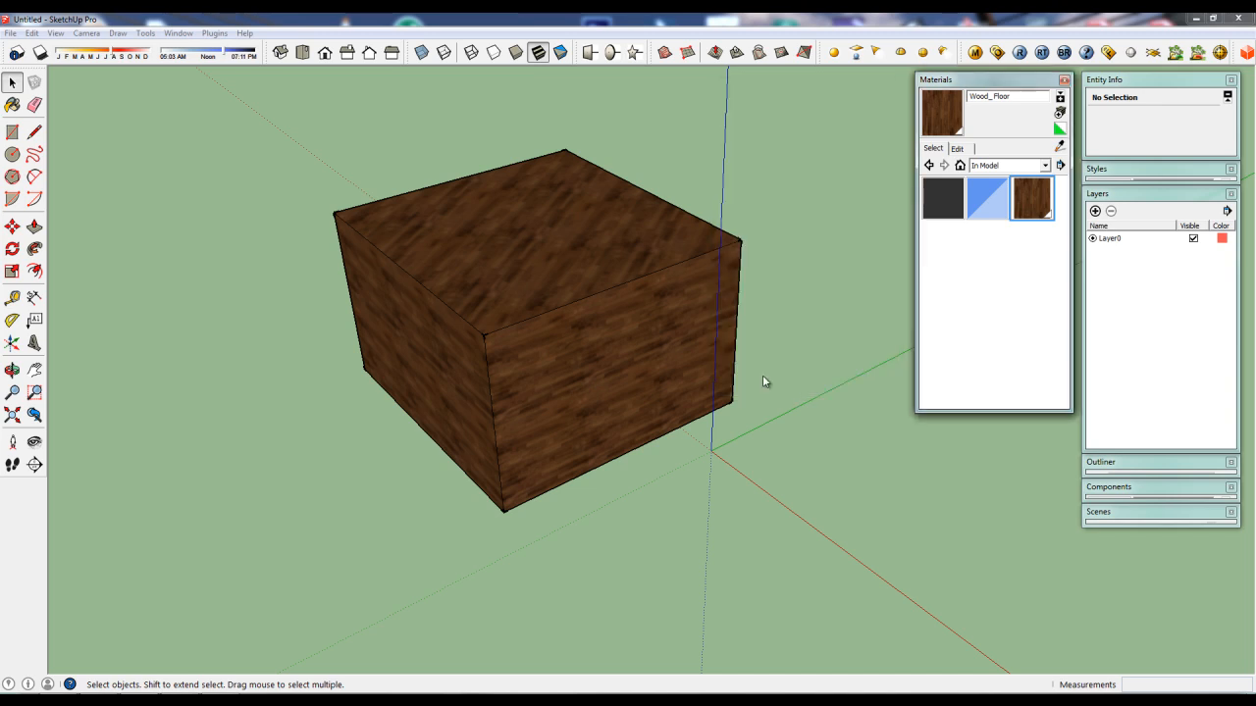
Paint the box's large front face with the Ceramico-A-10 material
middle_drag(533, 442, 466, 385)
middle_drag(525, 336, 551, 336)
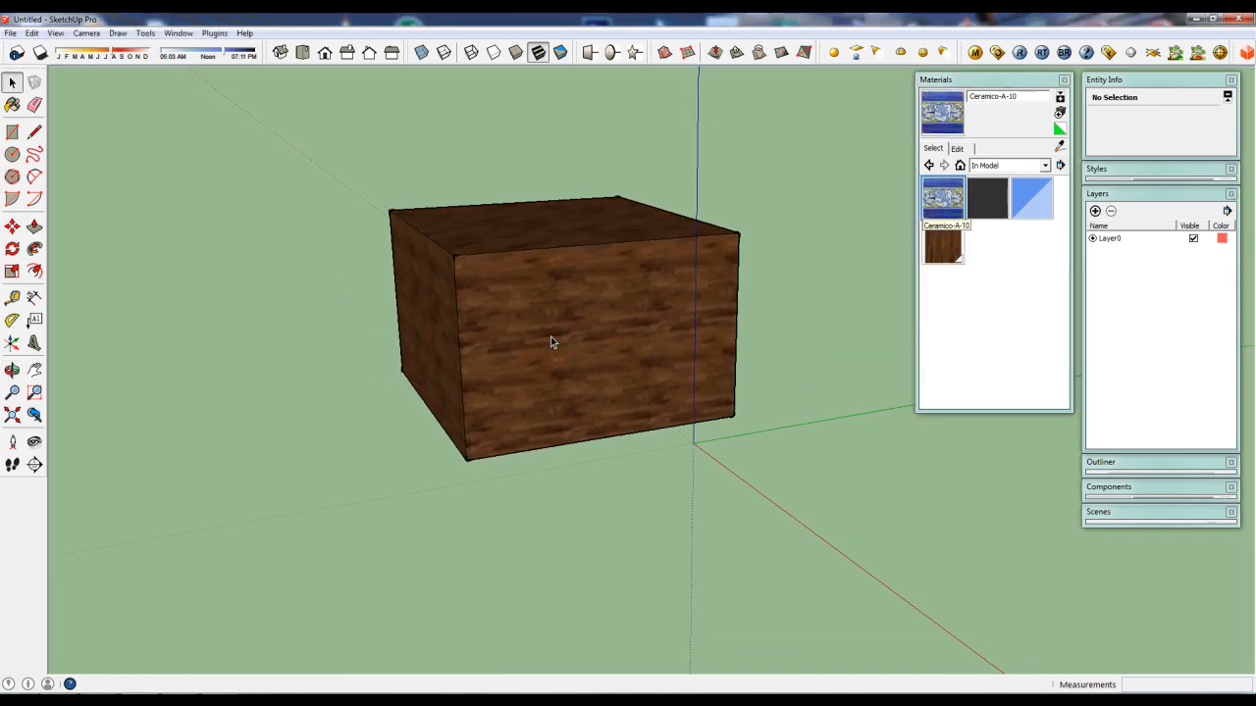
key(b)
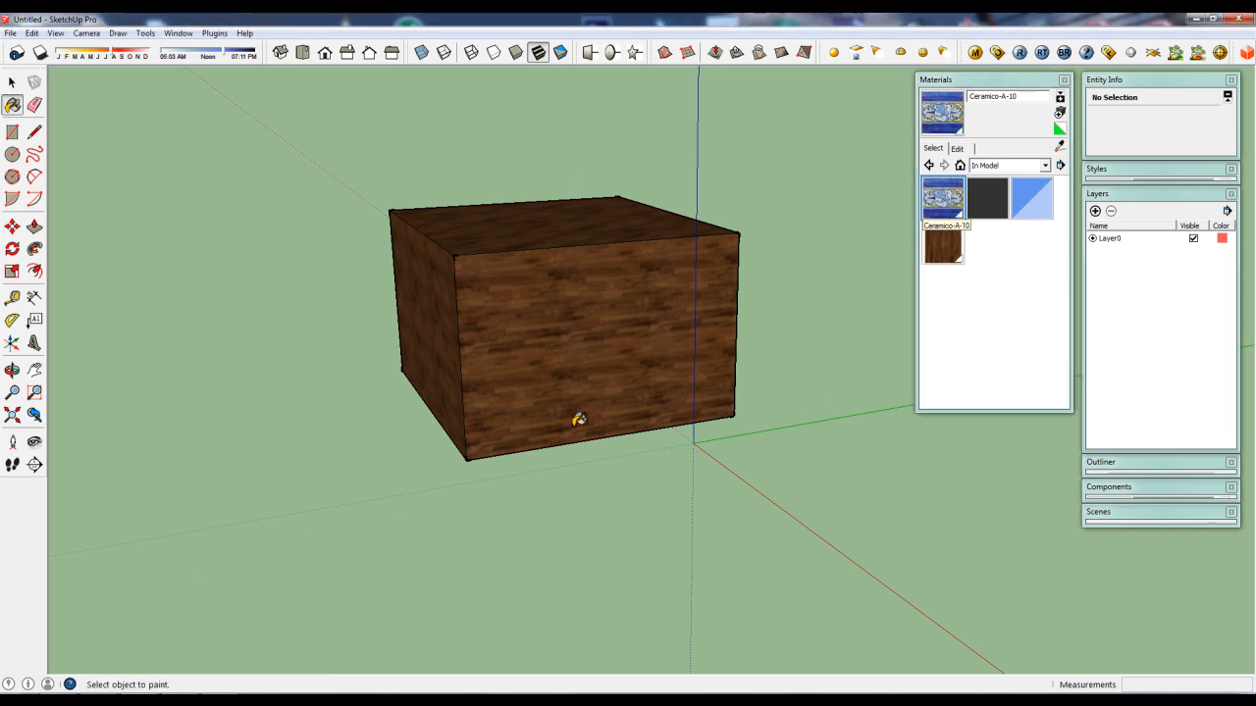
click(578, 418)
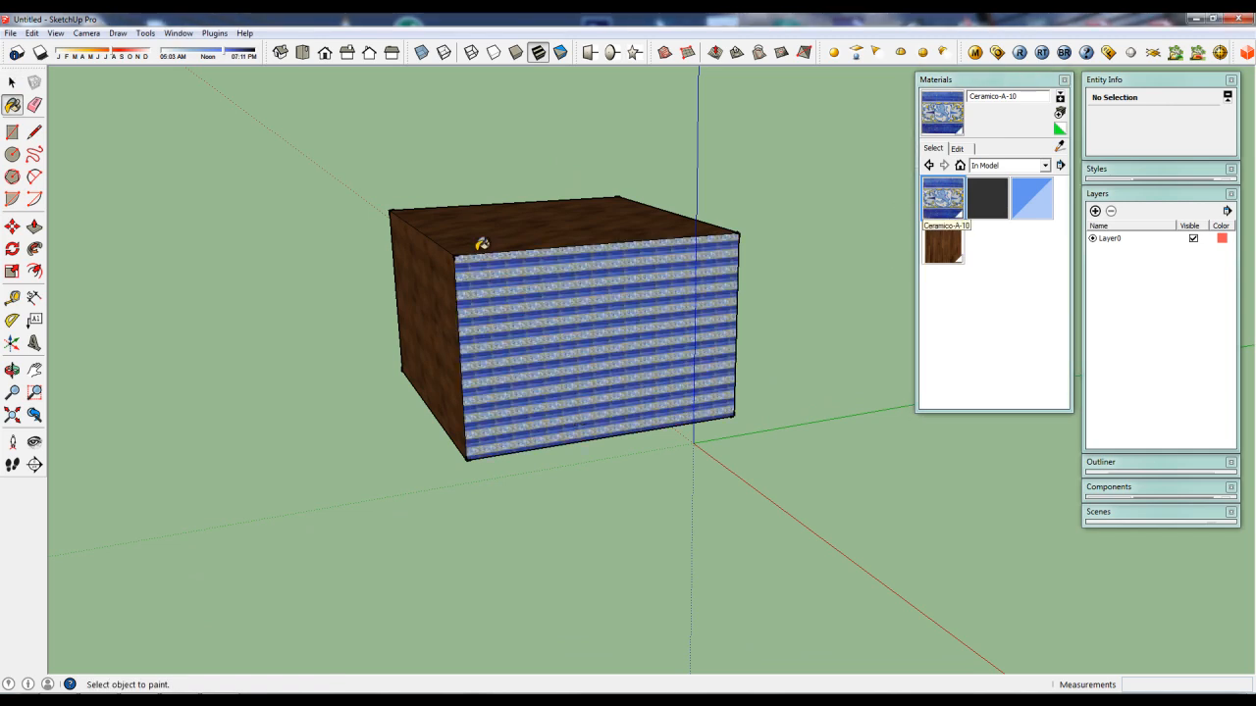
Inspect the tiles on the painted face up close and set the Ceramico-A-10 texture width to 0,45 m
scroll(488, 242, up, 10)
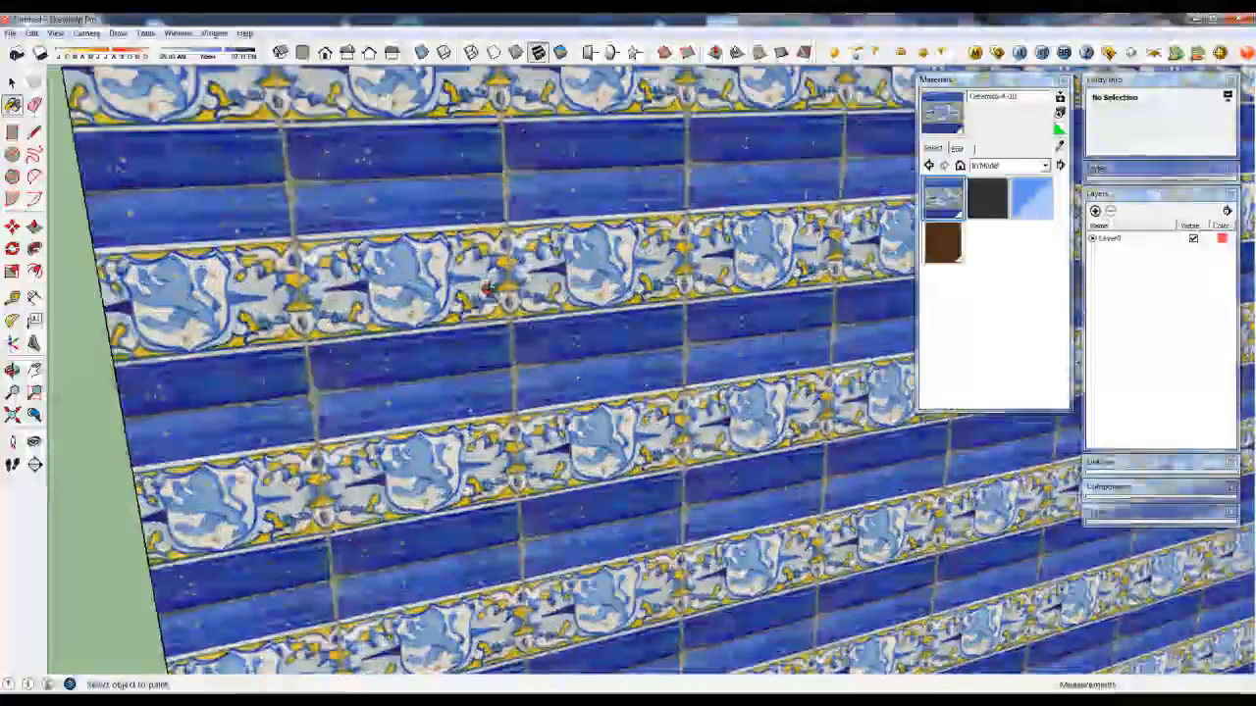
middle_drag(487, 288, 633, 208)
scroll(552, 313, down, 5)
scroll(552, 313, down, 1)
middle_drag(552, 313, 585, 344)
scroll(576, 279, down, 3)
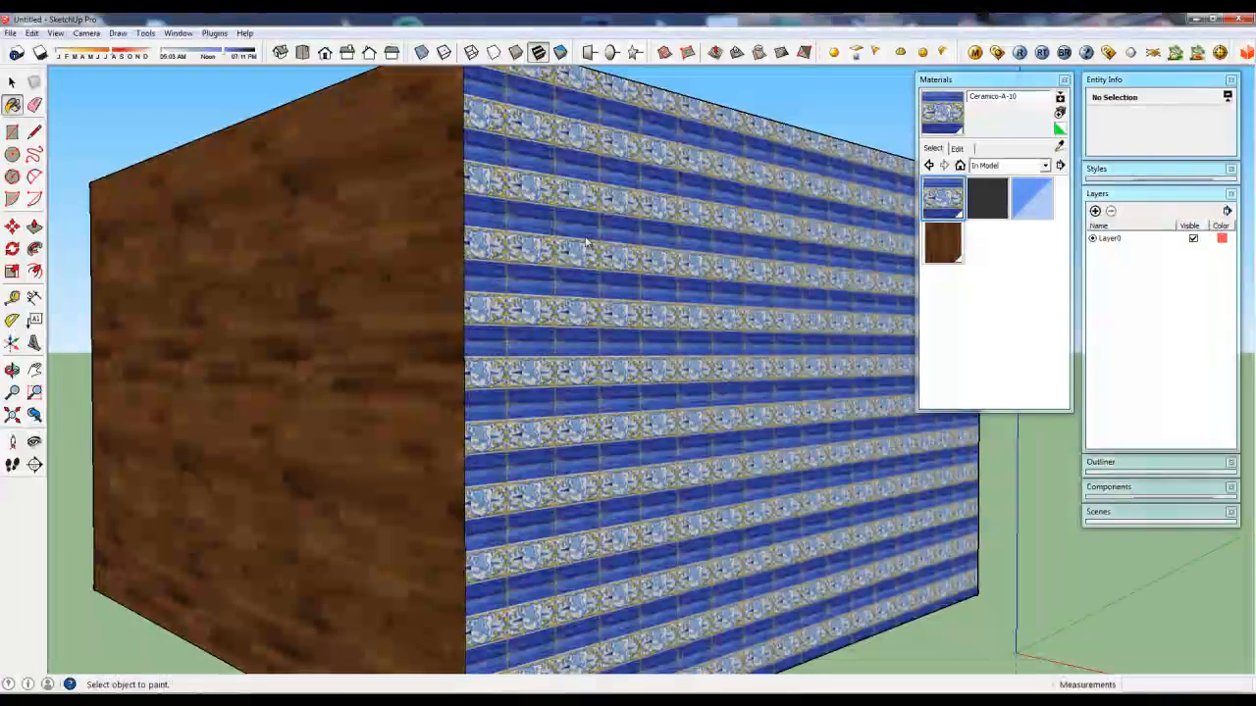
click(957, 147)
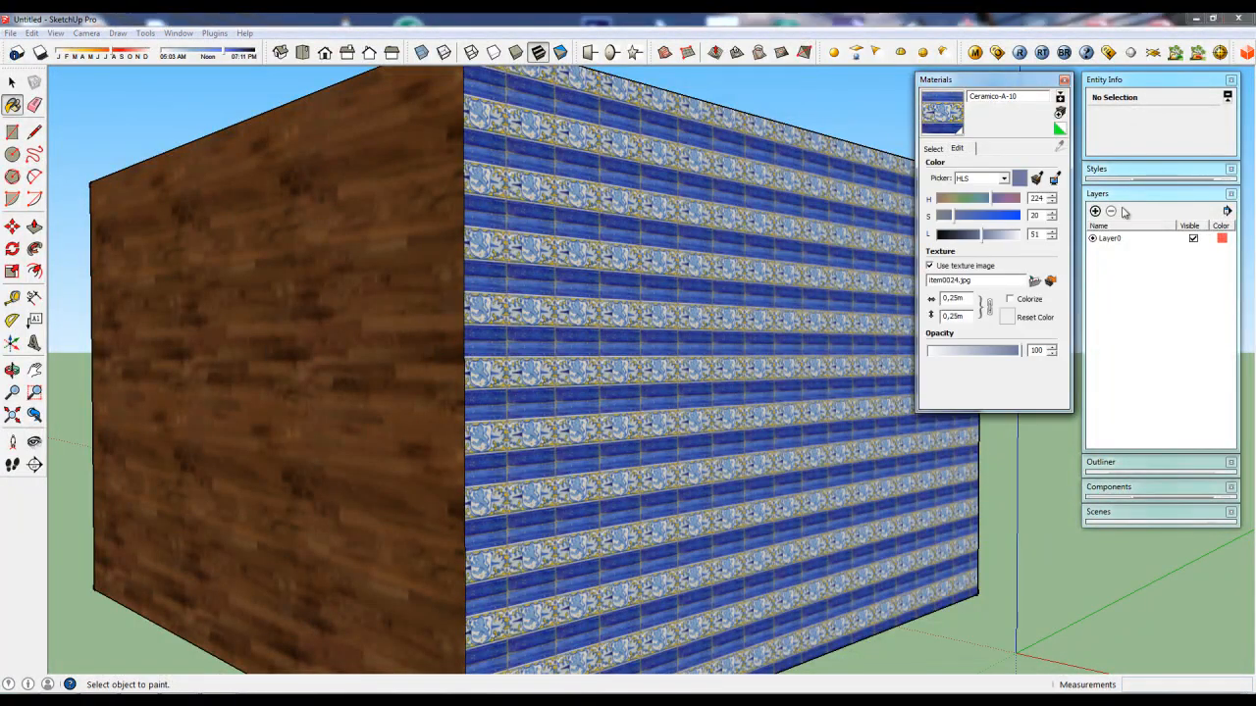
drag(951, 299, 956, 299)
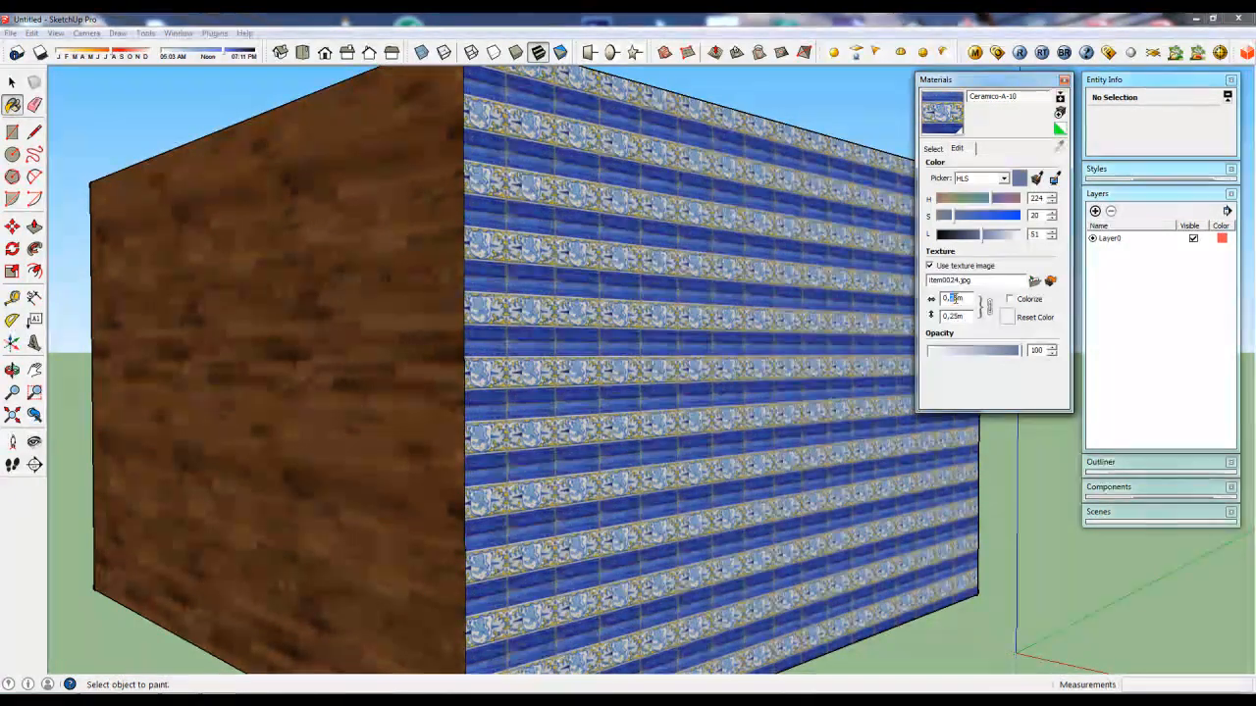
text(45)
key(Return)
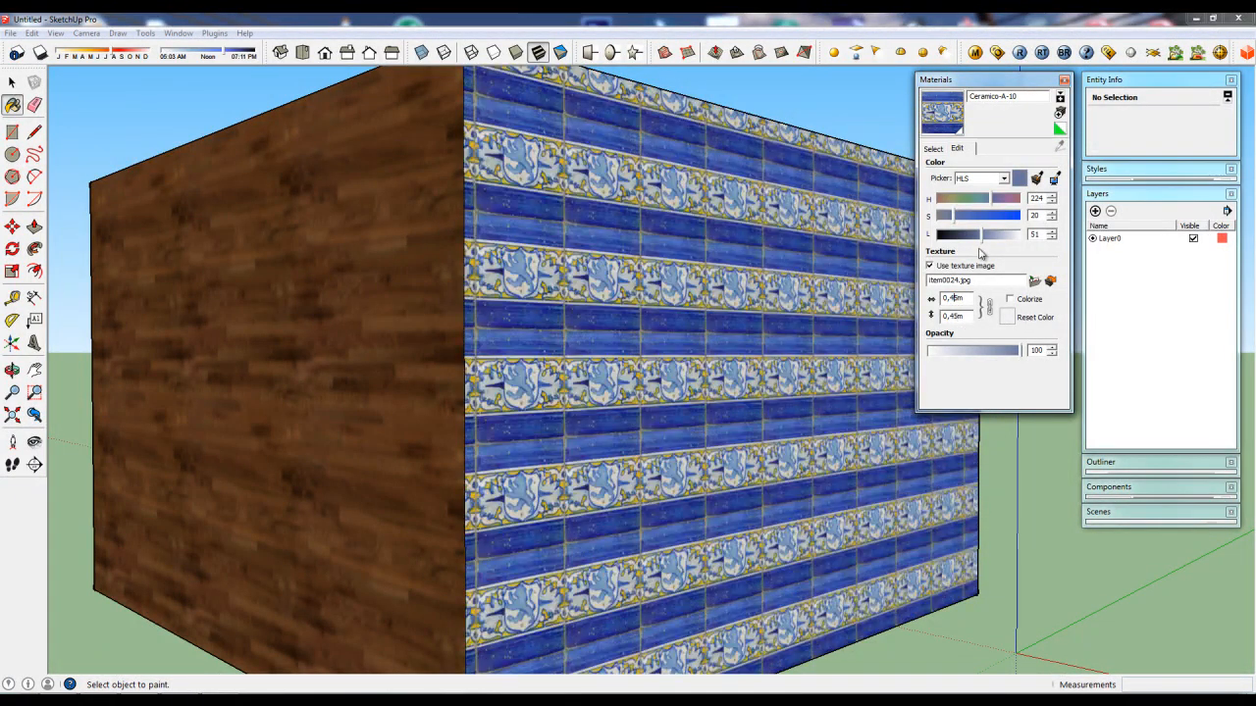
Save the Ceramico-A-10 material as an .skm file in the Materiales SKM folder, basing the file name on Ceramico-A-01
middle_drag(552, 346, 527, 411)
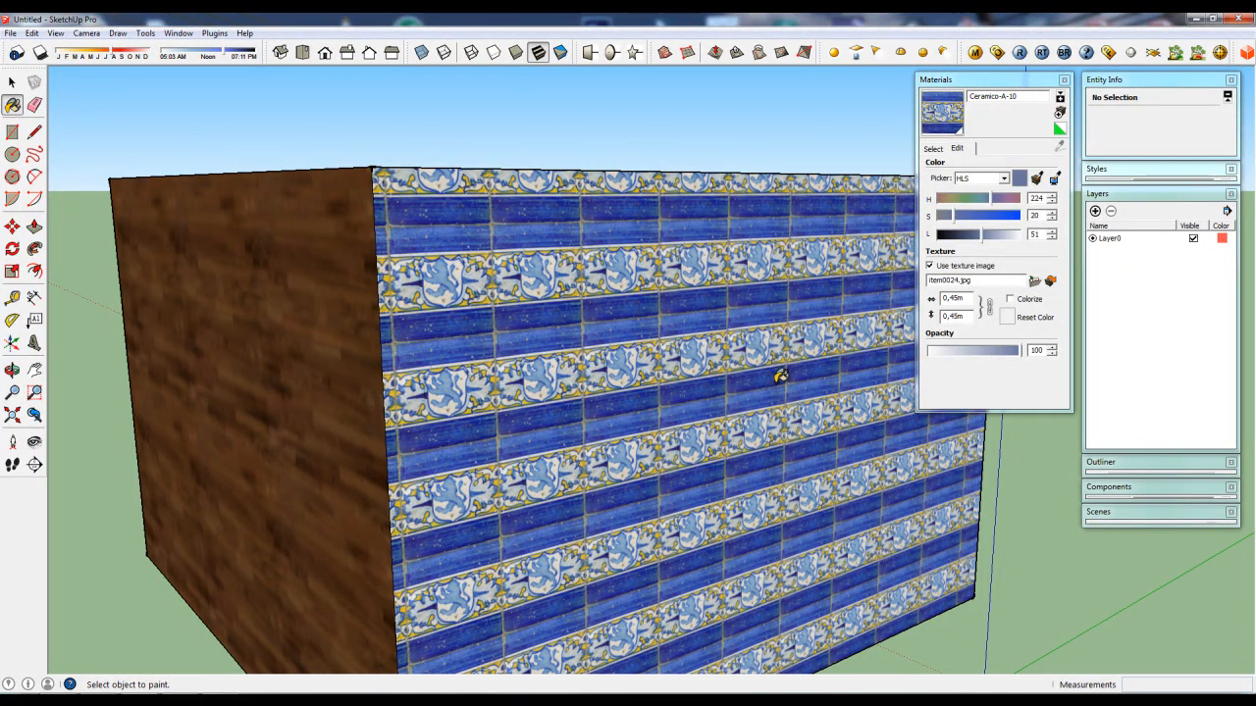
scroll(768, 345, down, 1)
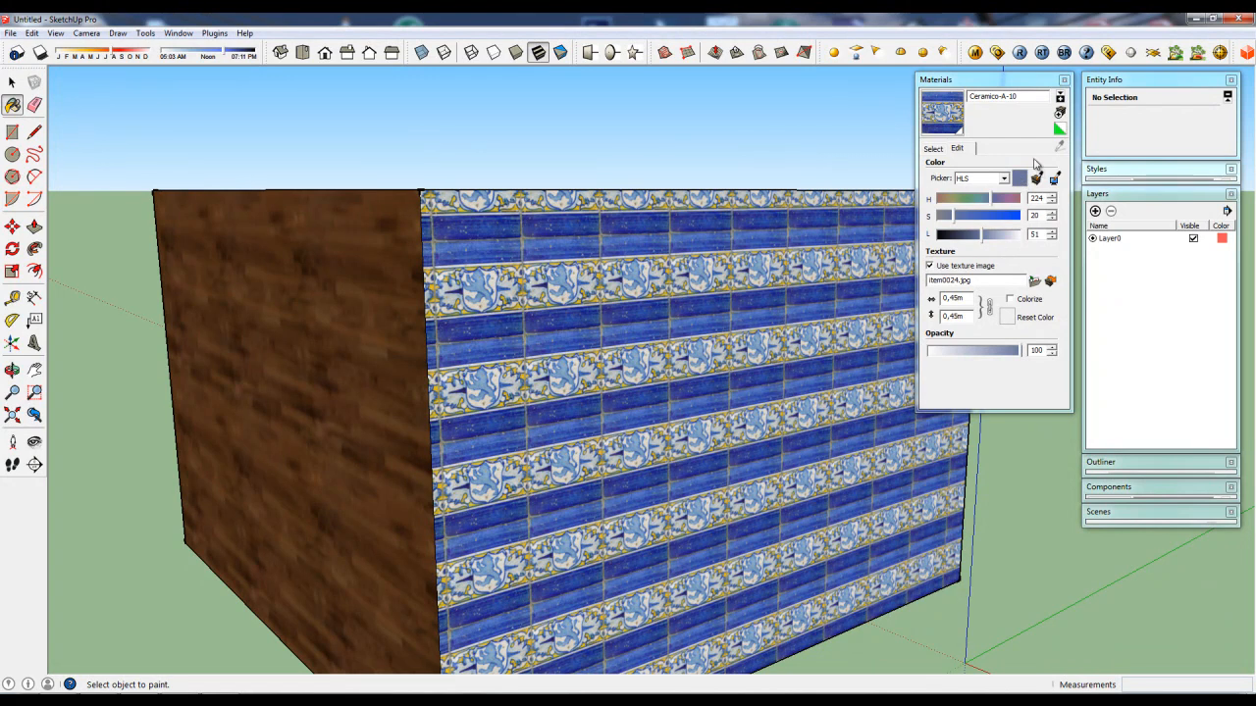
click(933, 148)
right_click(946, 206)
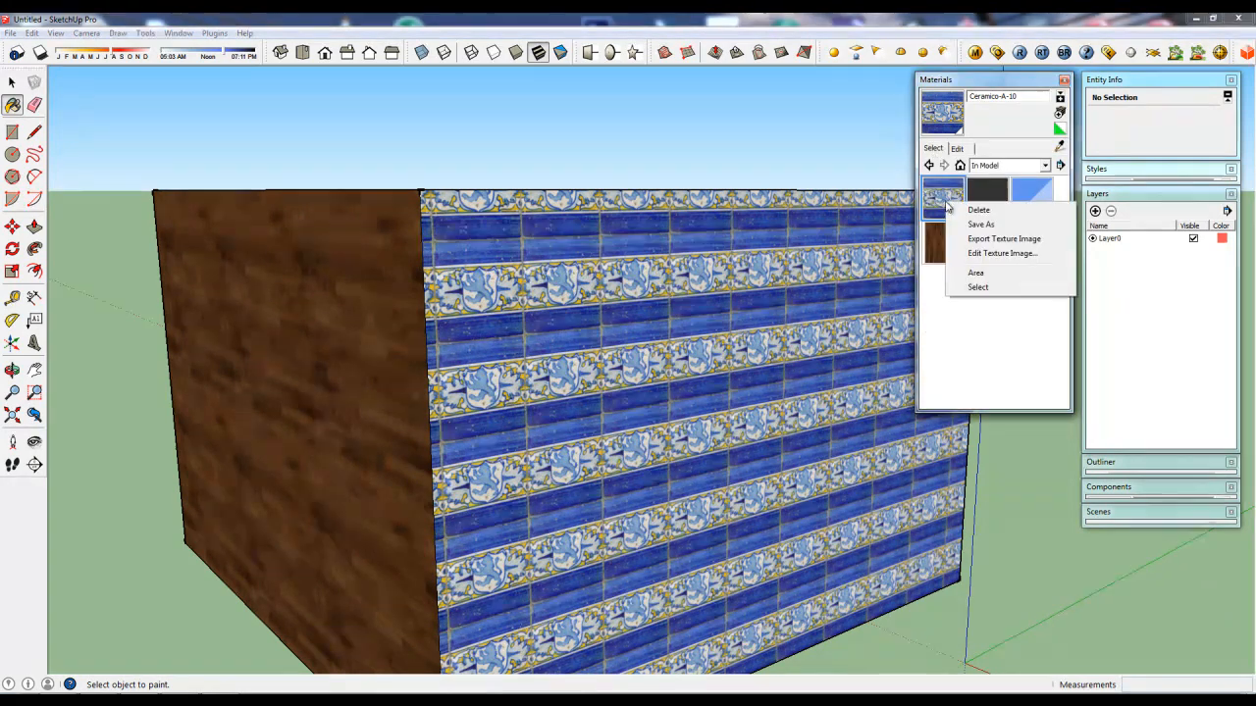
click(978, 224)
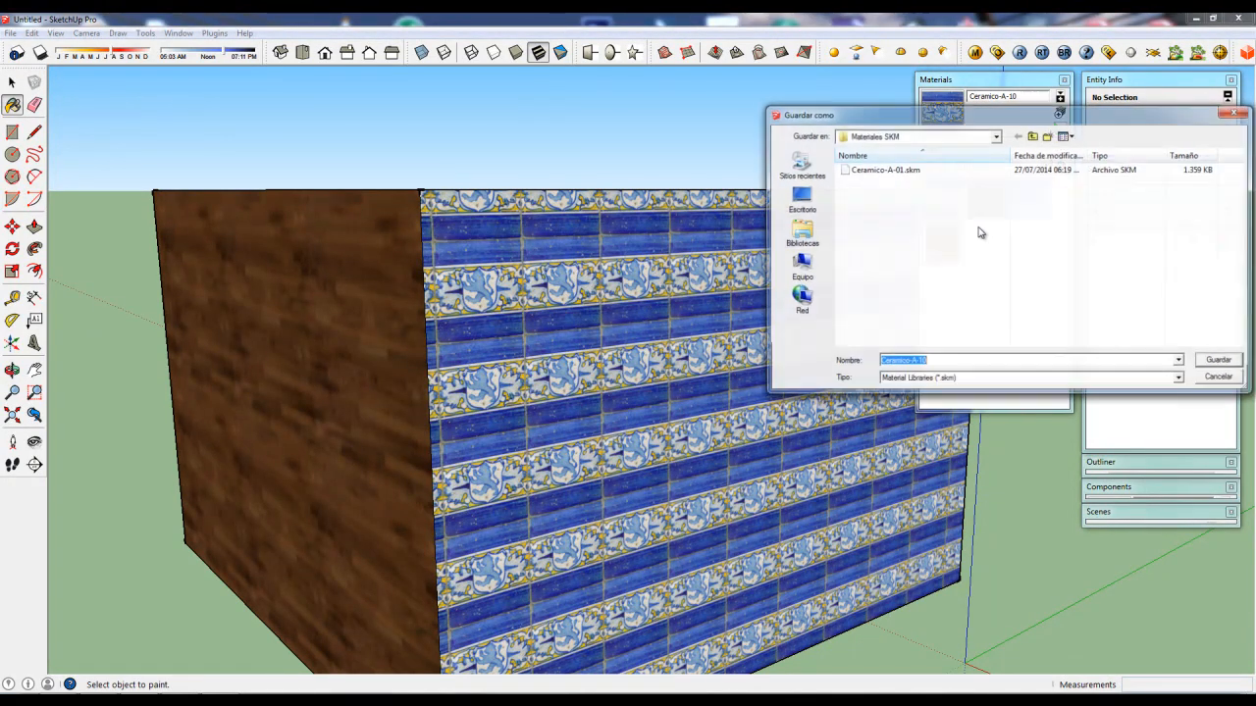
click(878, 170)
click(927, 365)
click(929, 364)
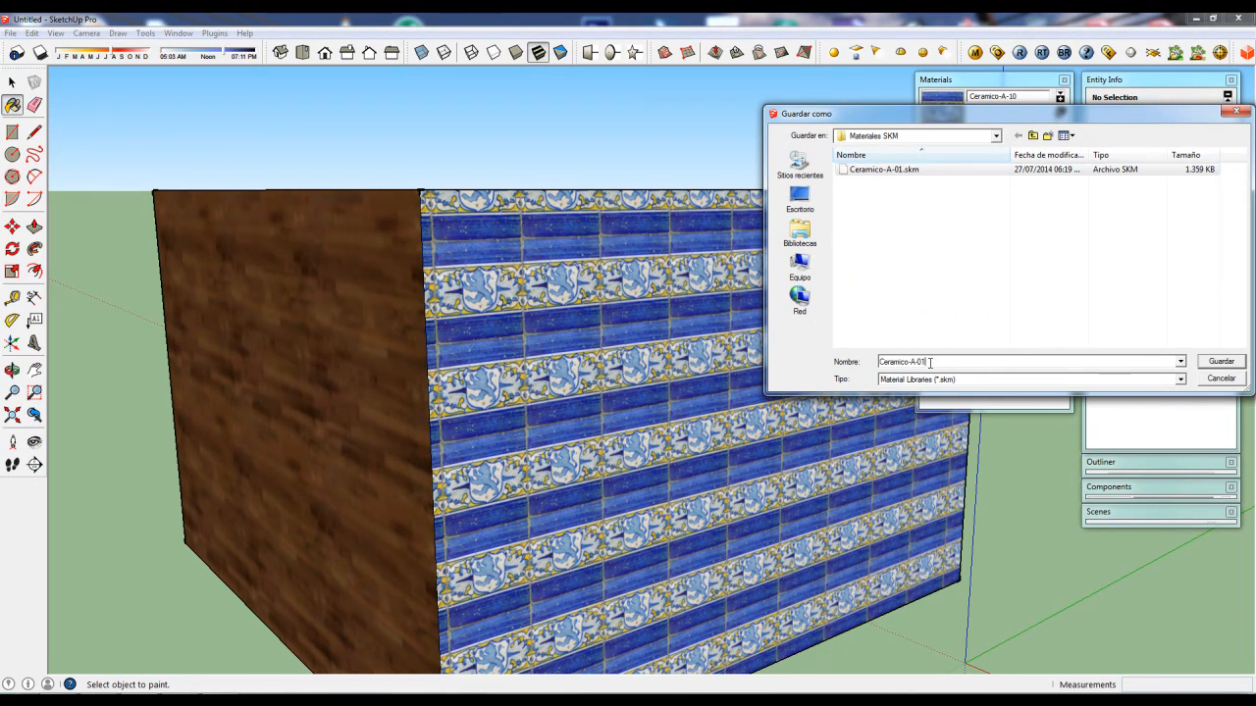
text(1)
click(1221, 361)
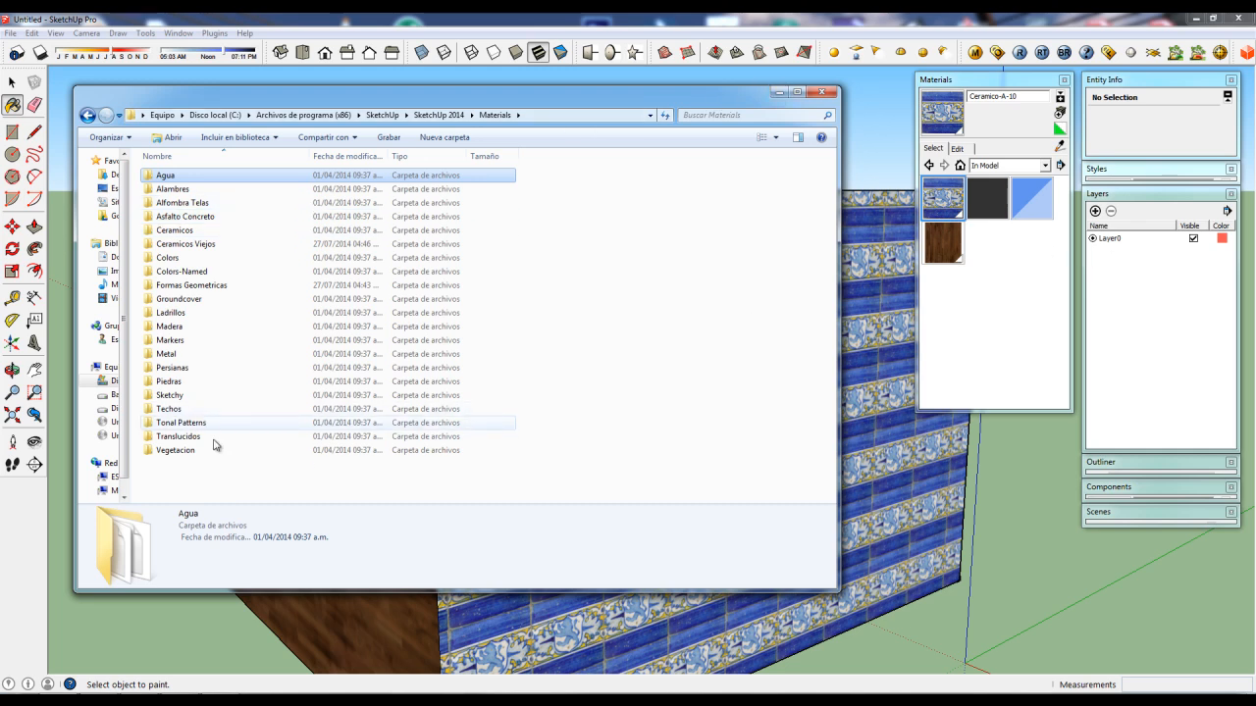
Look through the list of material libraries, return to the In Model materials, and view the whole box from above
click(1007, 167)
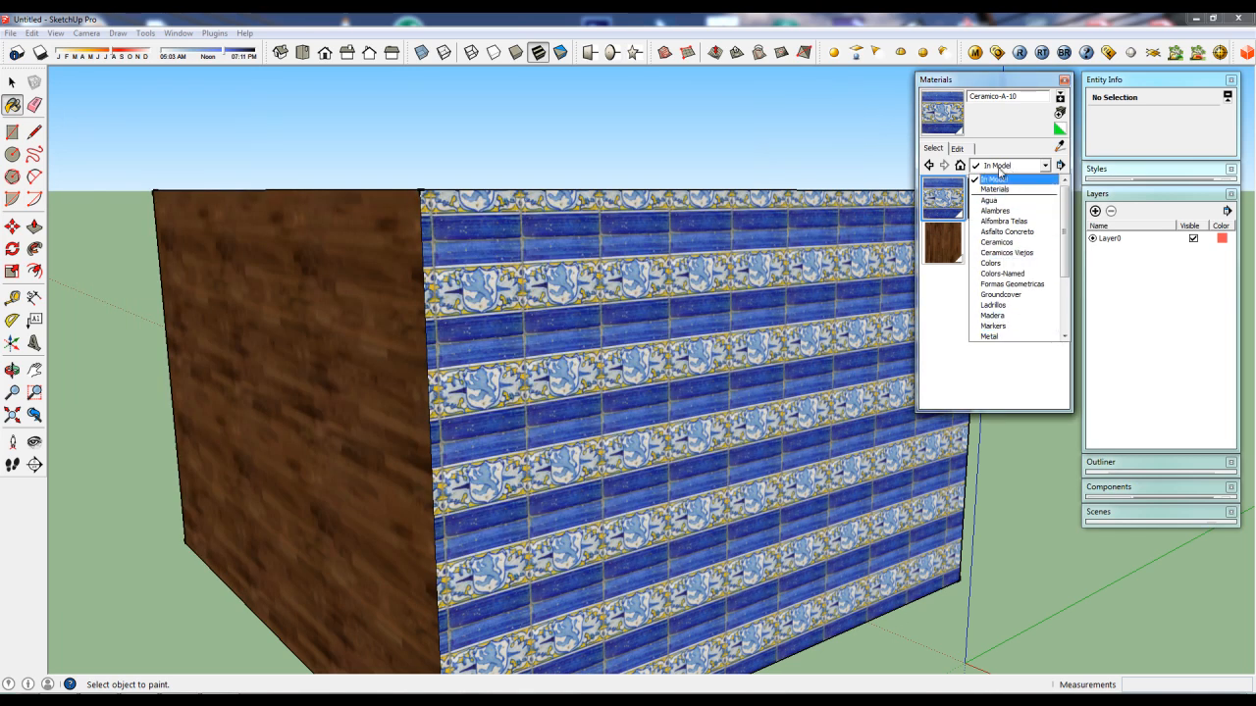
click(1008, 179)
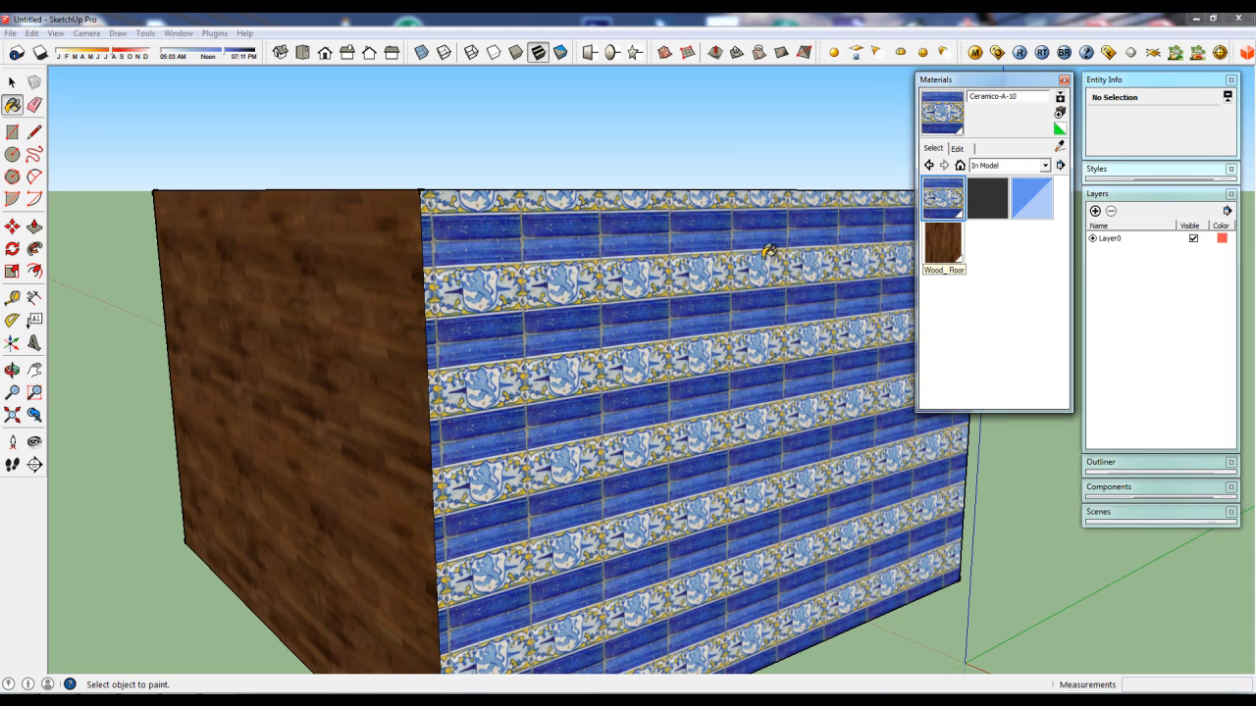
middle_drag(631, 244, 648, 272)
scroll(648, 272, down, 5)
mouse_move(676, 317)
middle_down()
mouse_move(666, 282)
mouse_move(661, 359)
mouse_move(681, 272)
mouse_move(667, 339)
mouse_move(680, 304)
mouse_move(682, 351)
middle_up()
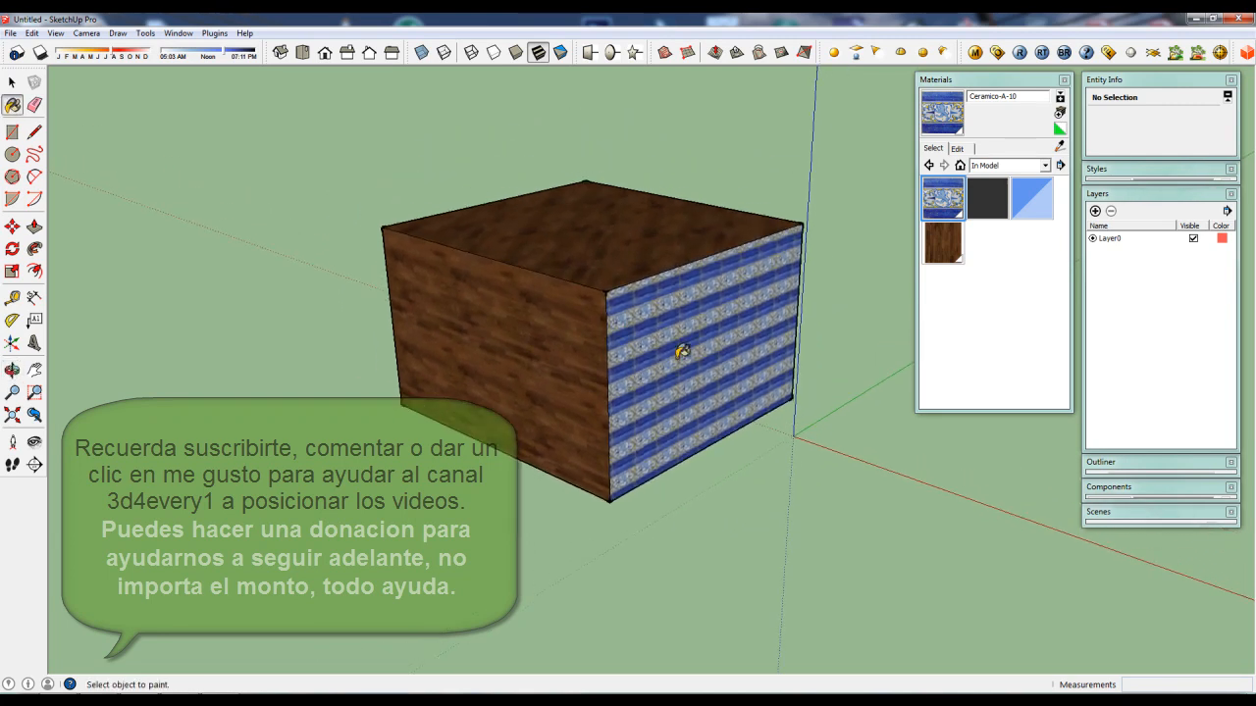